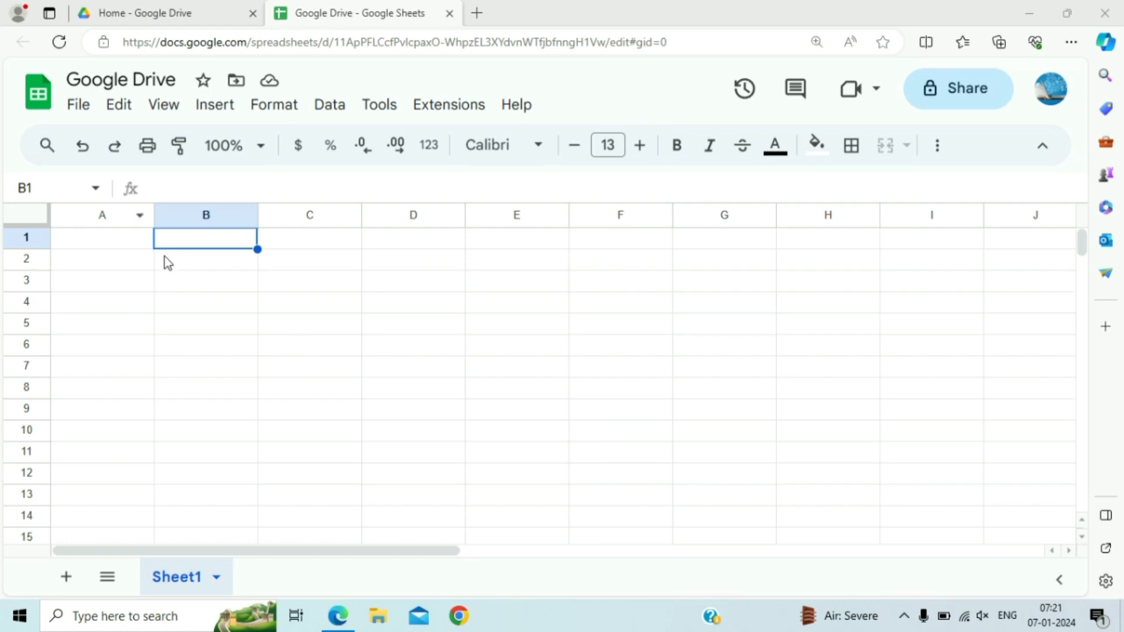
# Step: Enter "My name is" in cell B2 and a first name in cell C2
pyautogui.click(203, 262)
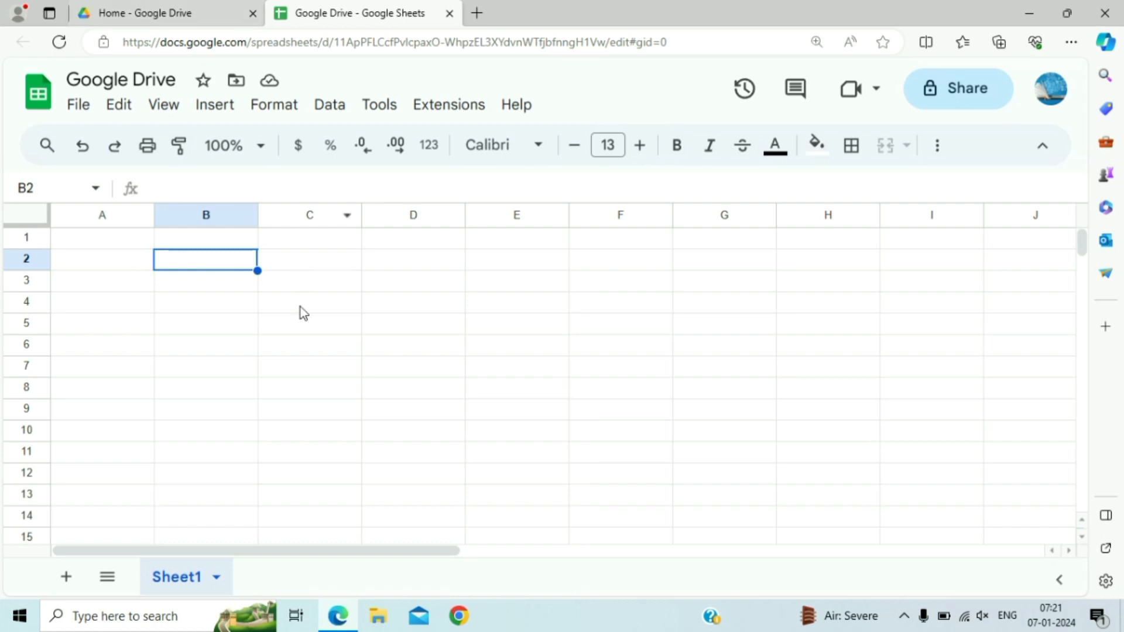
pyautogui.write('M')
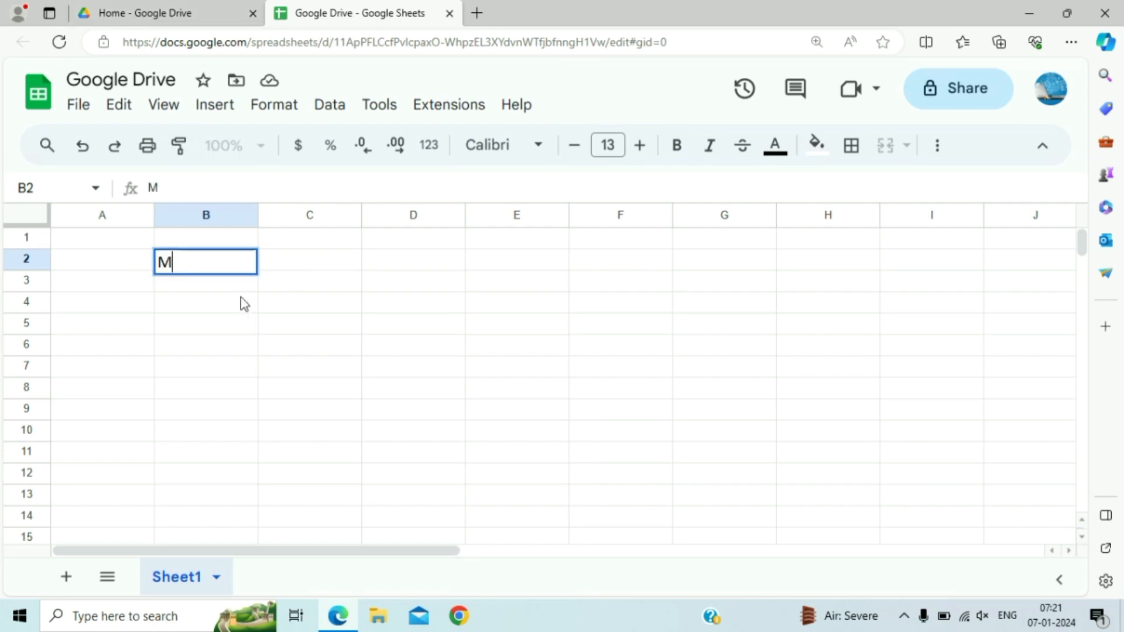
pyautogui.write('y name is')
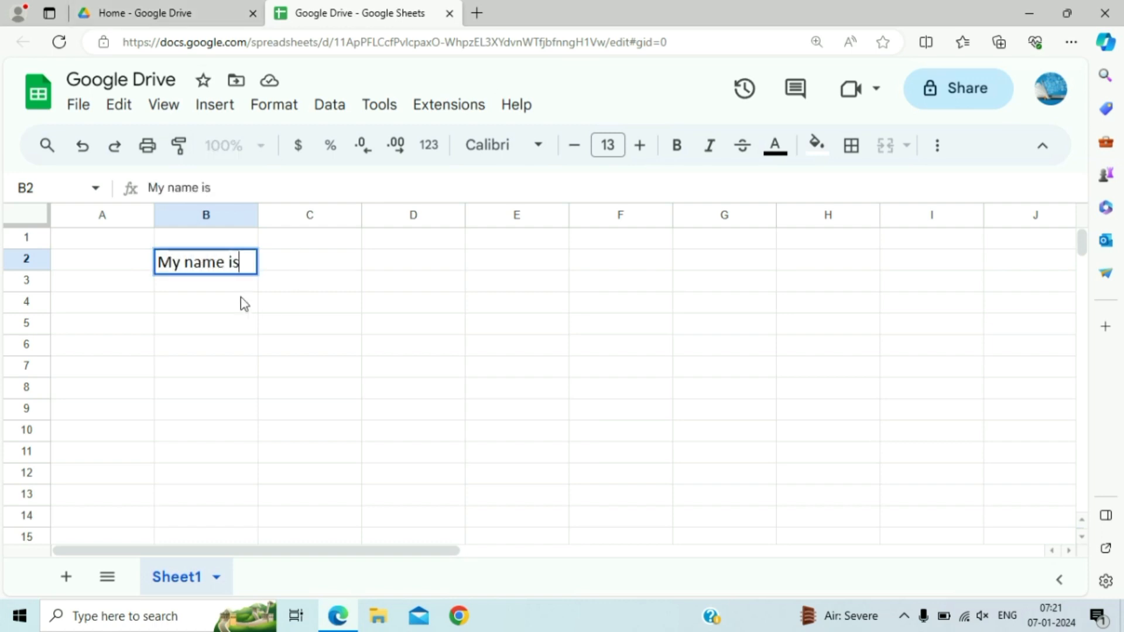
pyautogui.press('Tab')
pyautogui.write('Akash')
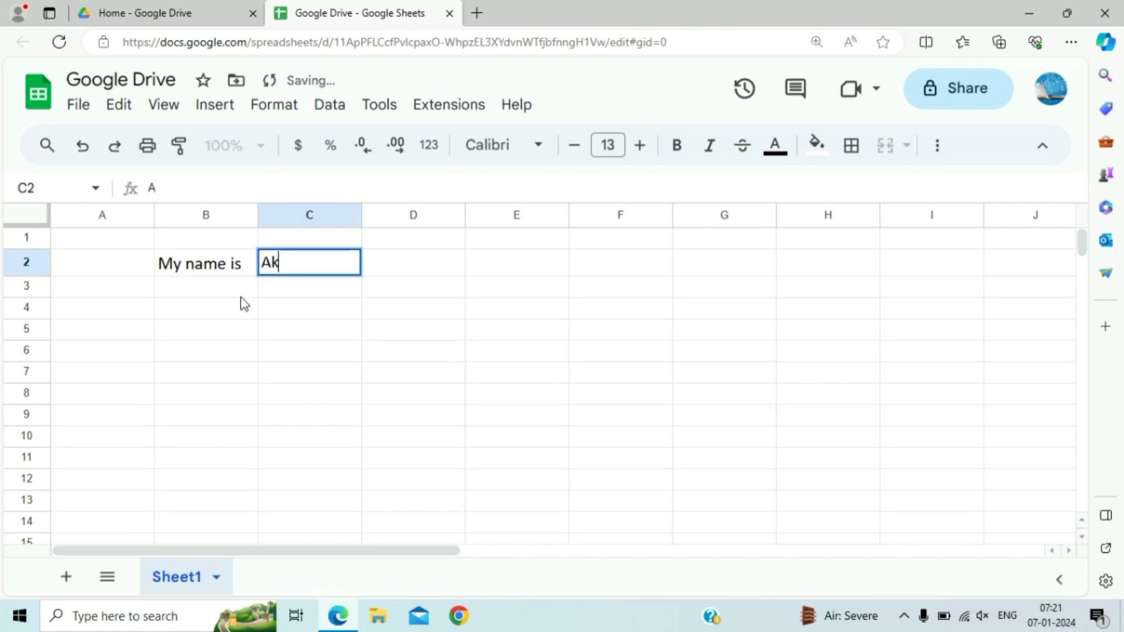
pyautogui.press('Tab')
pyautogui.press('Left')
pyautogui.press('Left')
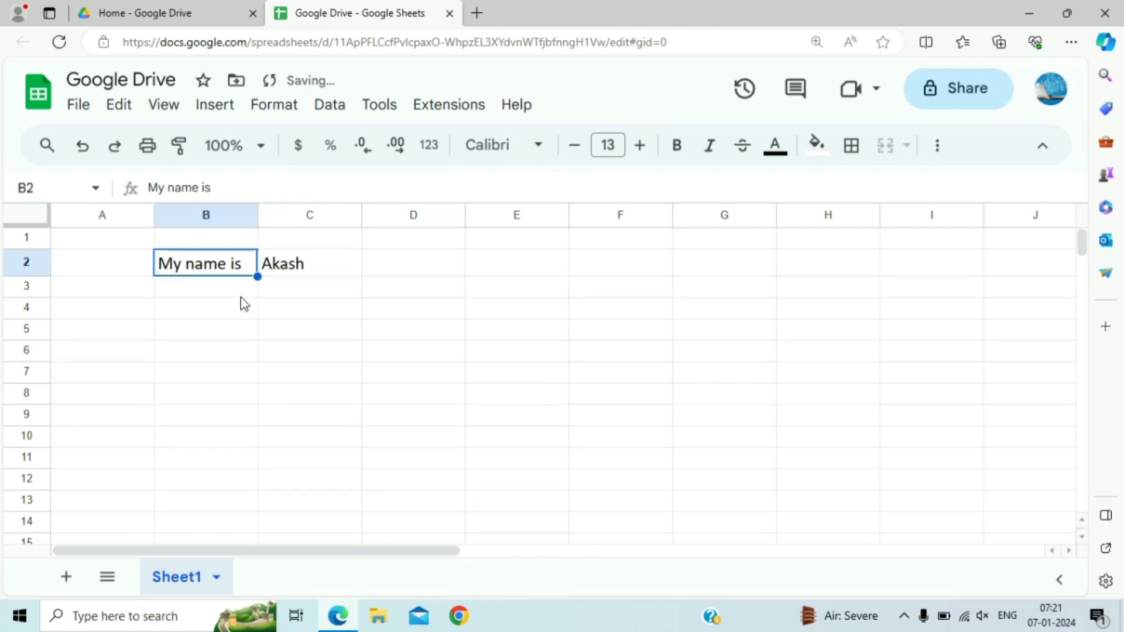
# Step: Write "my name is" followed by the first name in cell E2, and clear that cell again
pyautogui.press('Right')
pyautogui.press('Right')
pyautogui.press('Right')
pyautogui.write('=')
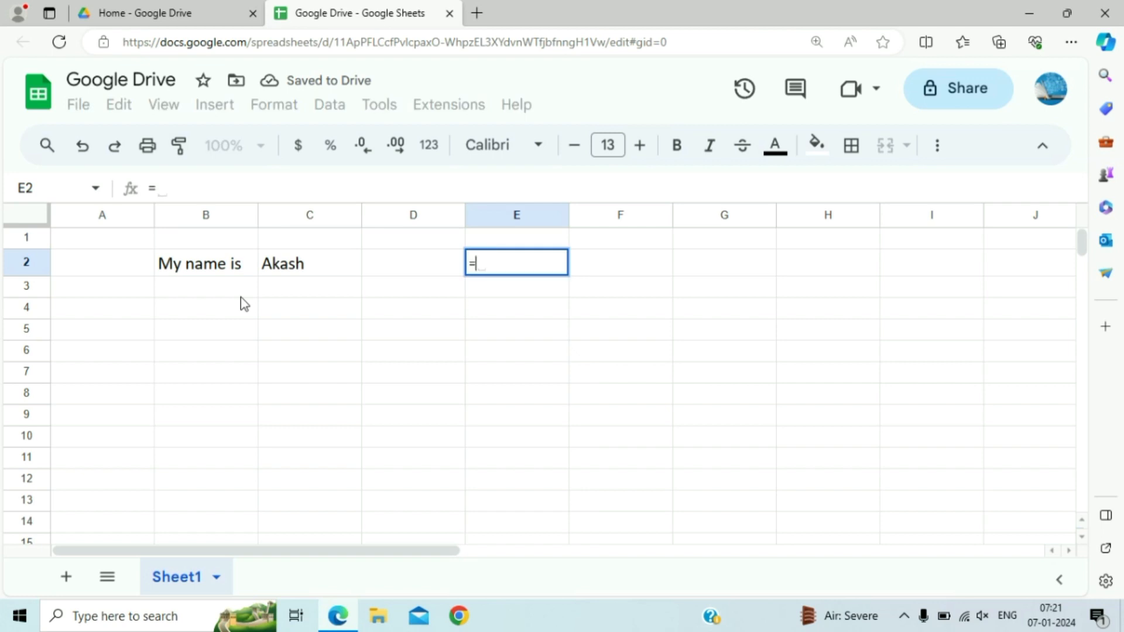
pyautogui.write('my')
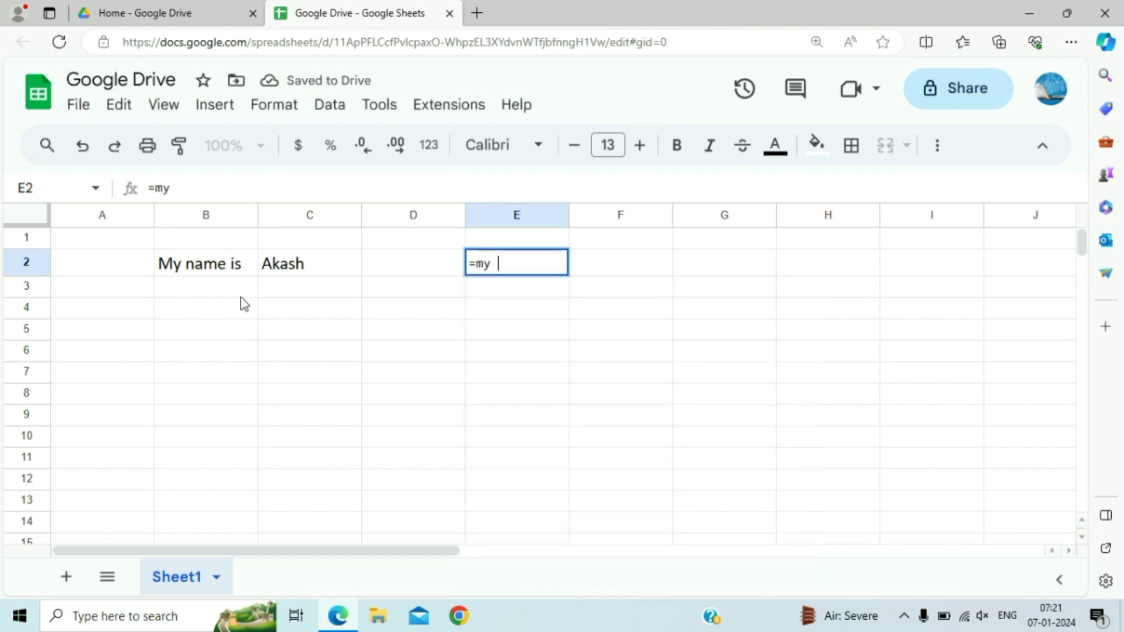
pyautogui.press('Escape')
pyautogui.write('my n')
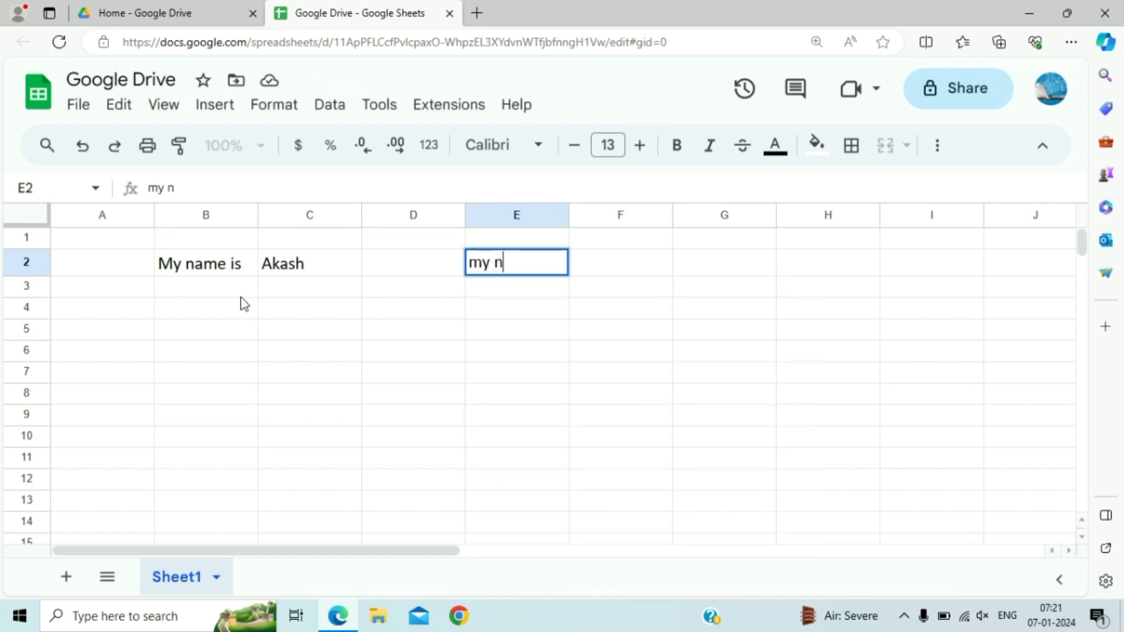
pyautogui.write('ame is ')
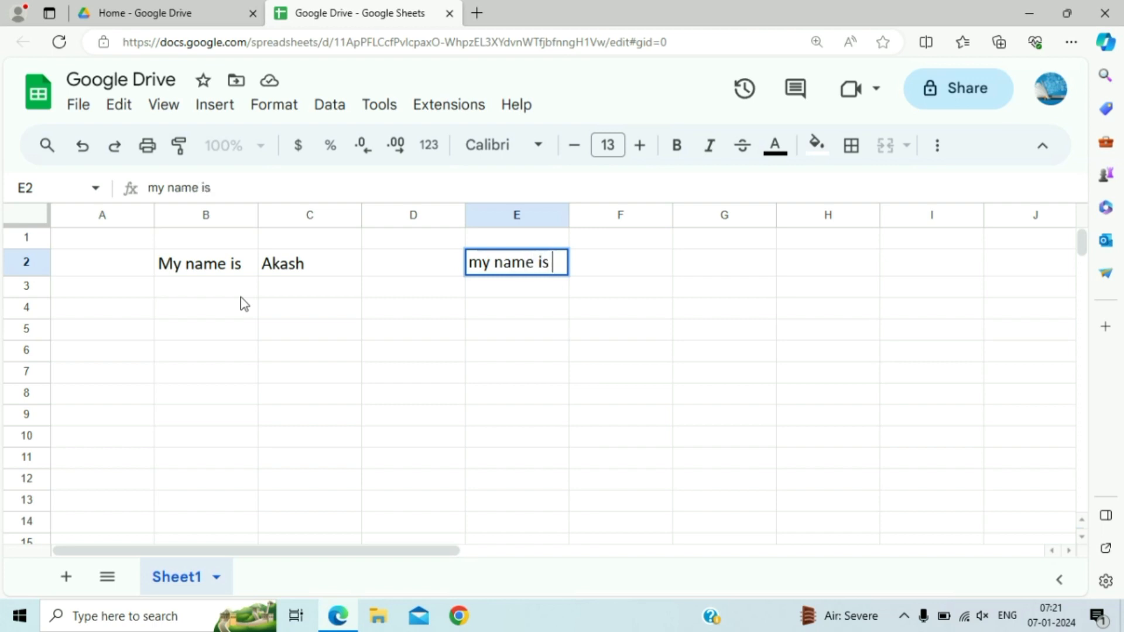
pyautogui.write('akash')
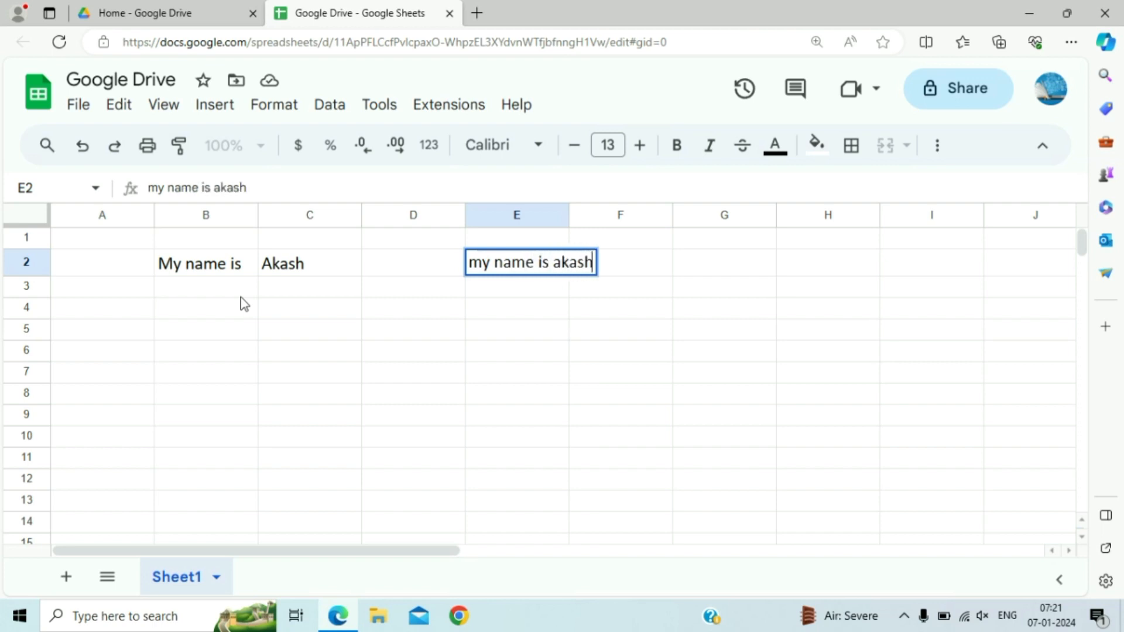
pyautogui.hotkey('ctrl', 'Return')
pyautogui.press('Delete')
# Step: Clear the sample text from cells B2 and C2
pyautogui.press('Left')
pyautogui.press('Left')
pyautogui.press('Left')
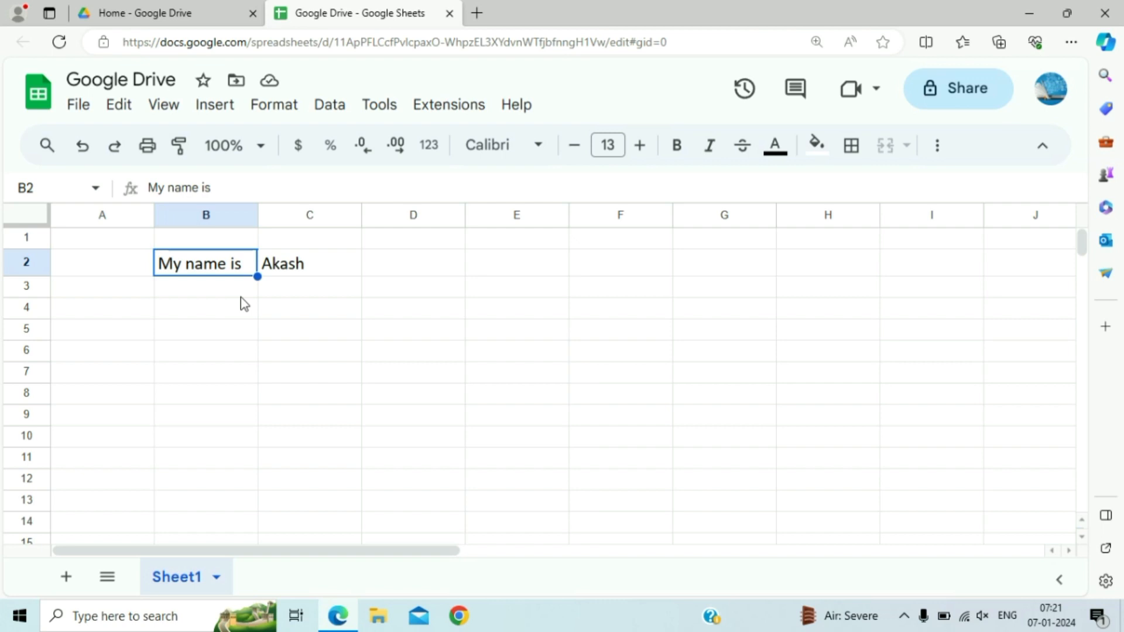
pyautogui.hotkey('shift', 'Right')
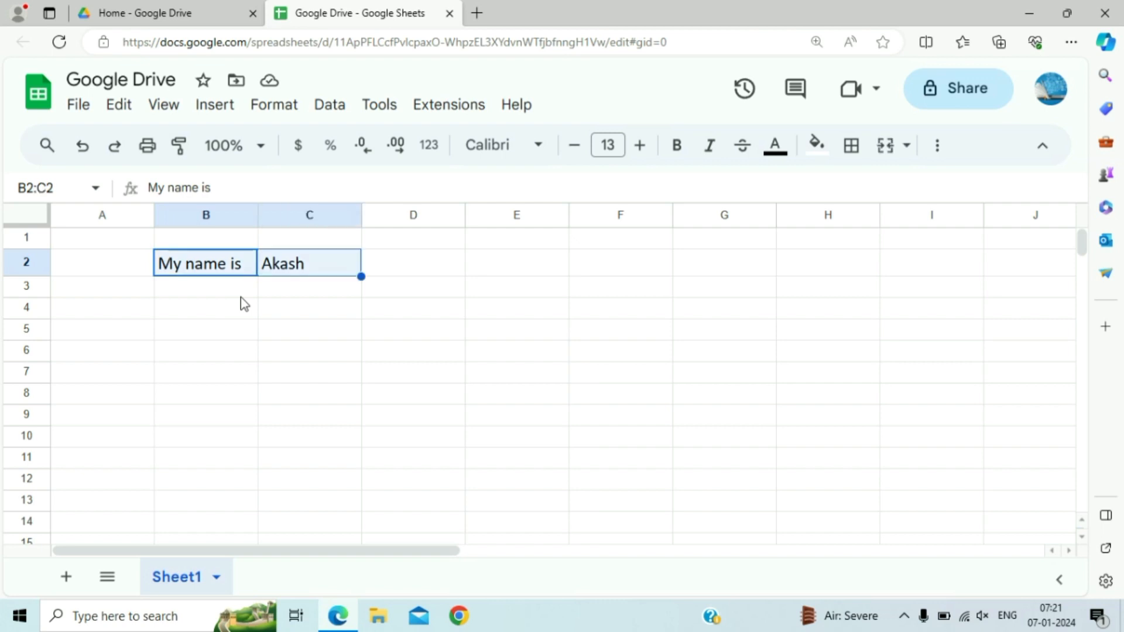
pyautogui.press('Delete')
pyautogui.hotkey('shift', 'Left')
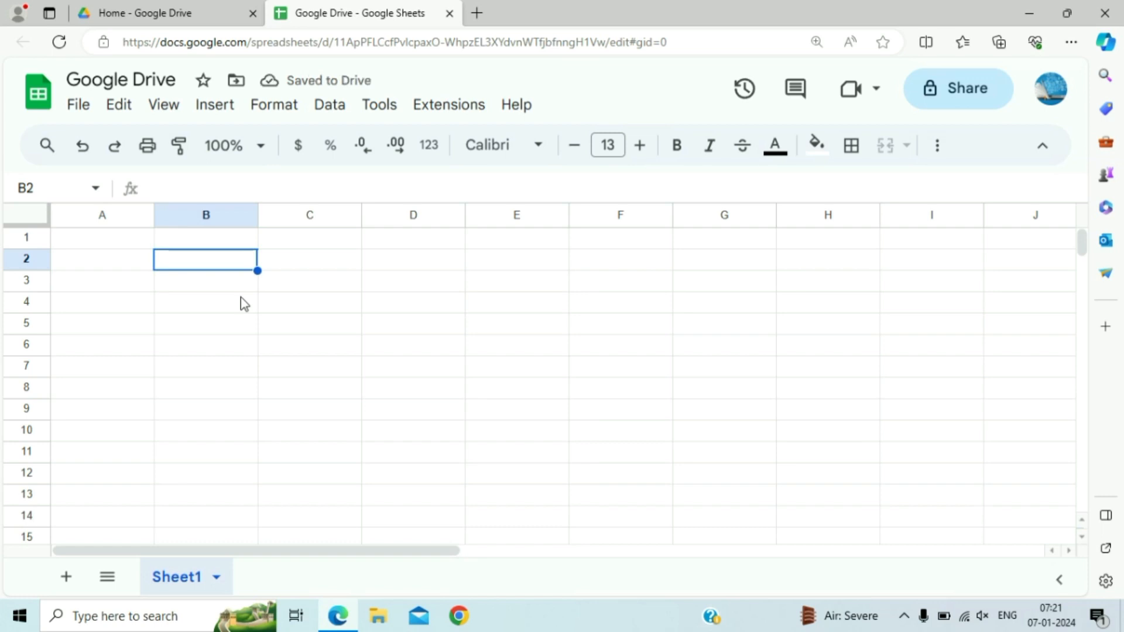
# Step: Enter four different first names down column B, in cells B2 to B5
pyautogui.write('Akash')
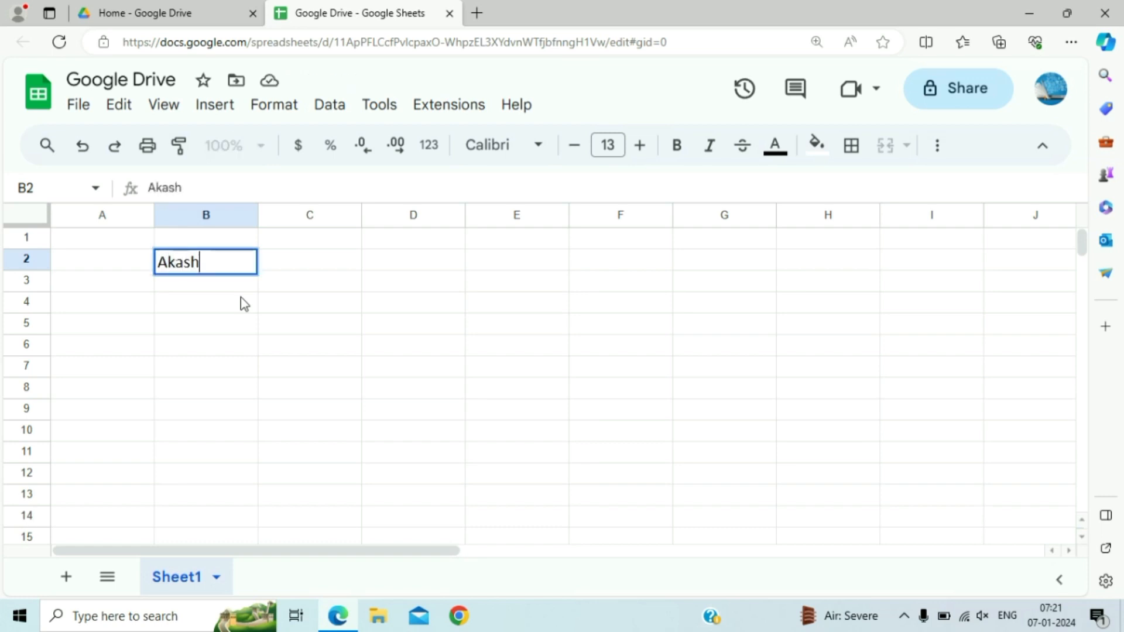
pyautogui.press('Return')
pyautogui.write('Ravi')
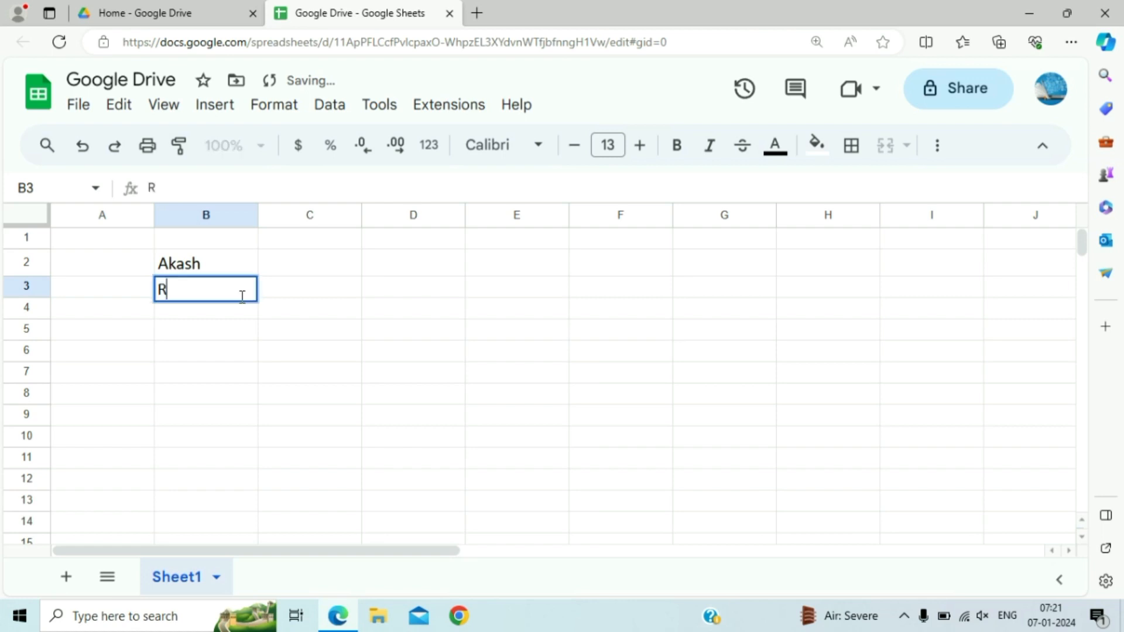
pyautogui.press('Return')
pyautogui.write('Rakesh')
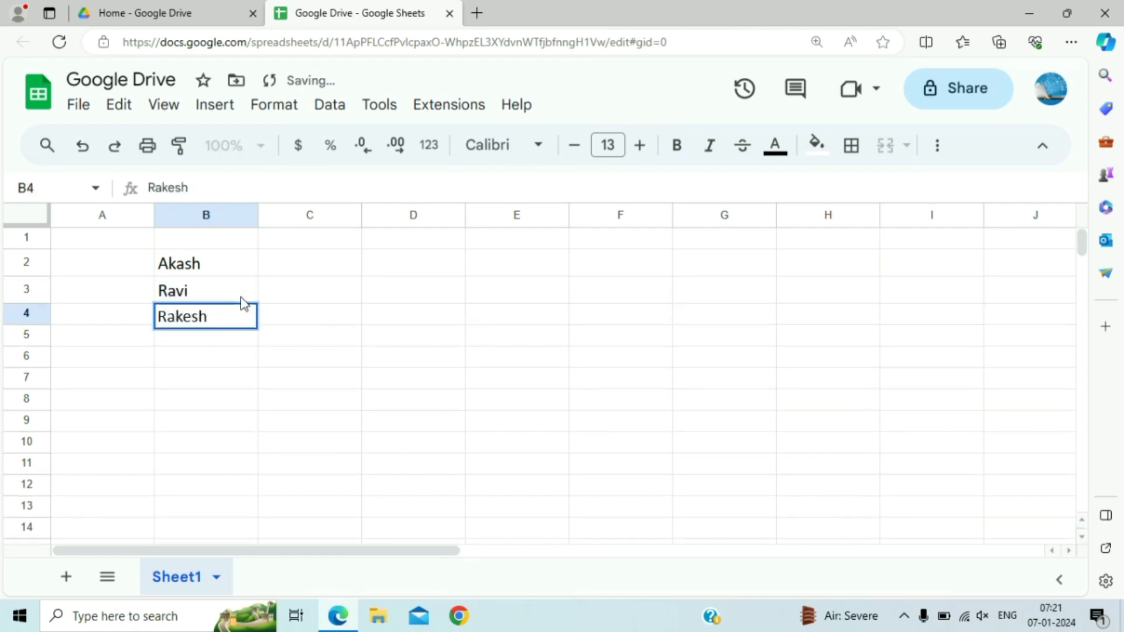
pyautogui.press('Return')
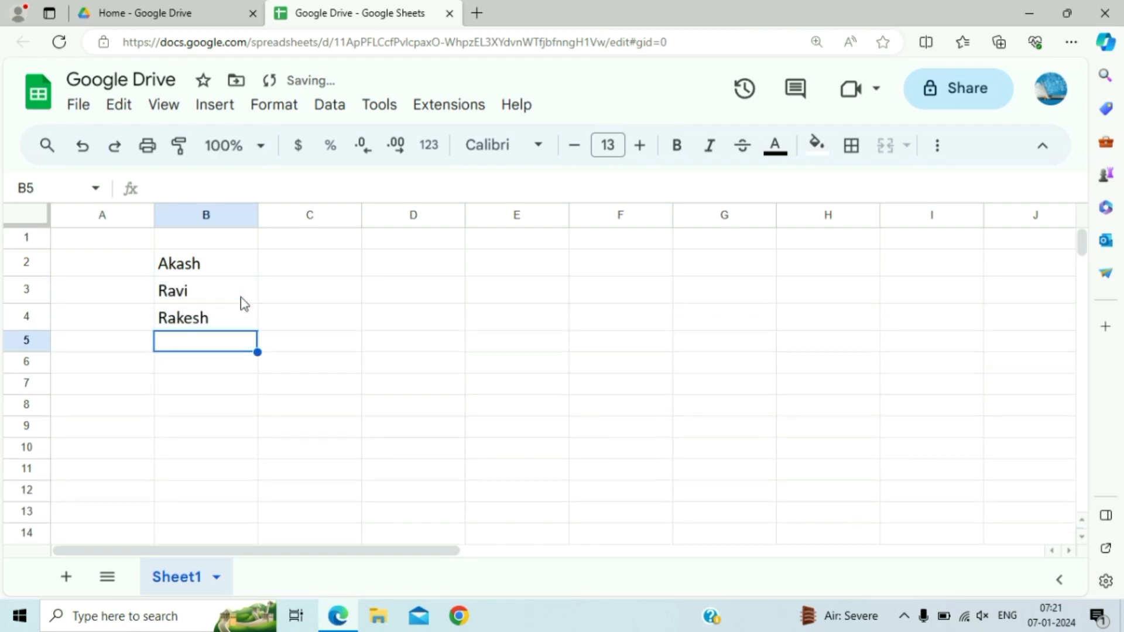
pyautogui.write('Anjali')
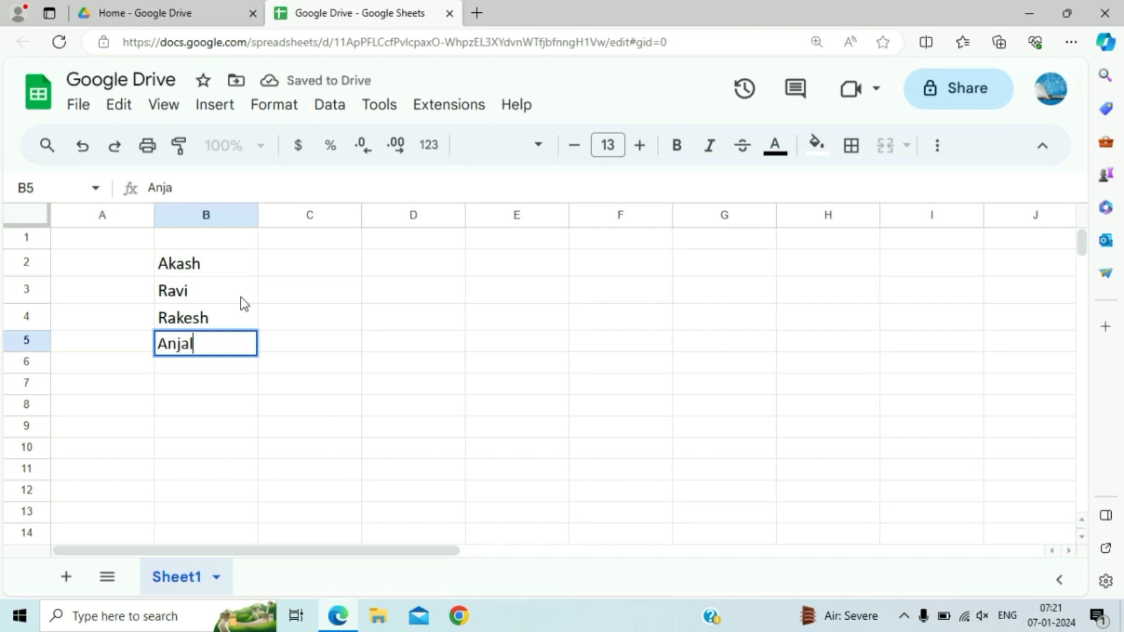
pyautogui.press('Tab')
# Step: Enter "My name is" followed by the first name from B2 as plain text in cell D2
pyautogui.press('Up')
pyautogui.press('Up')
pyautogui.press('Up')
pyautogui.press('Right')
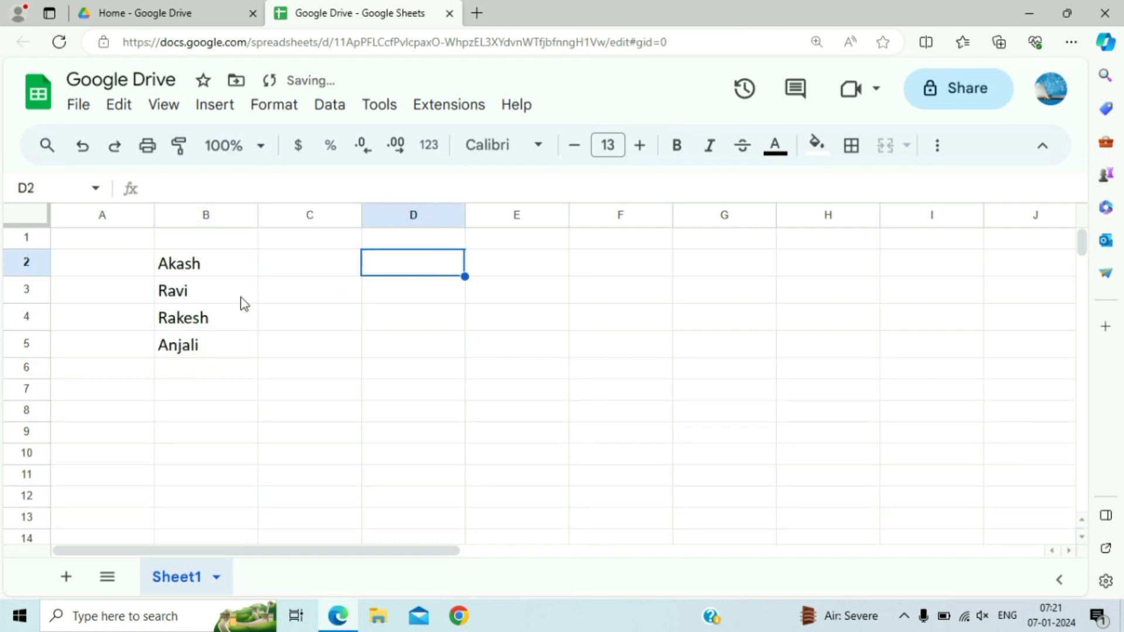
pyautogui.write('My')
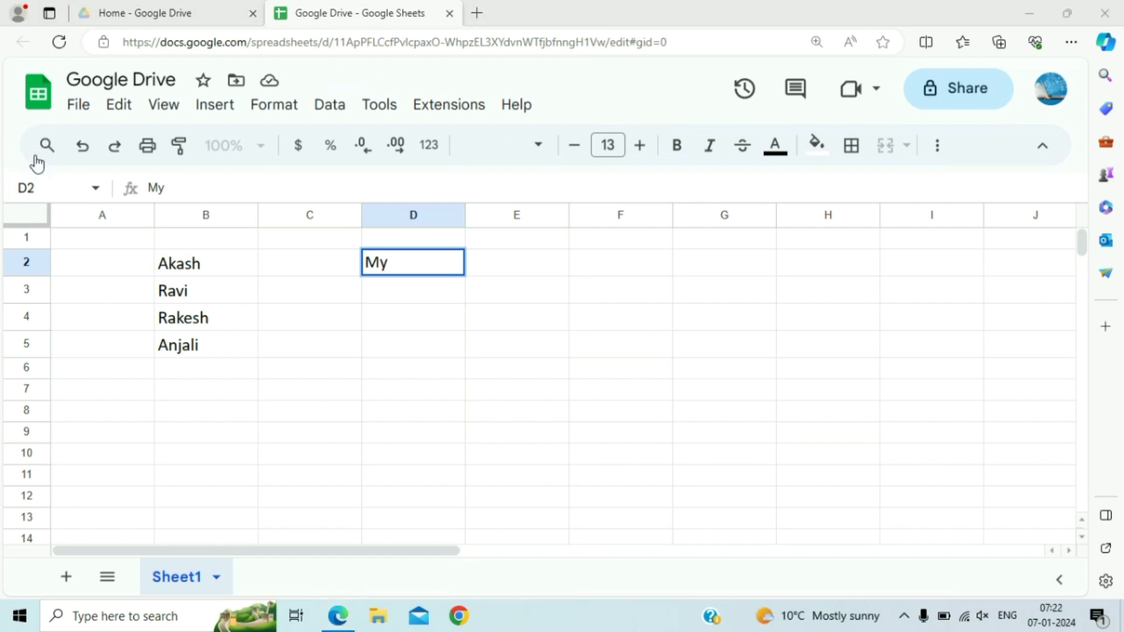
pyautogui.click(401, 262)
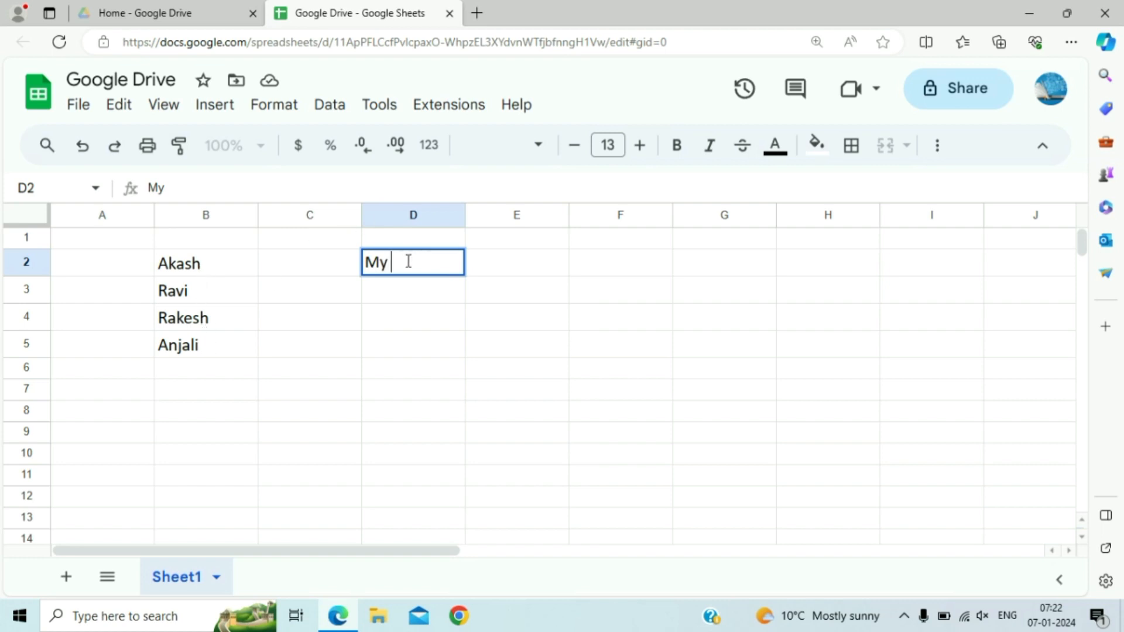
pyautogui.write('name is Akash')
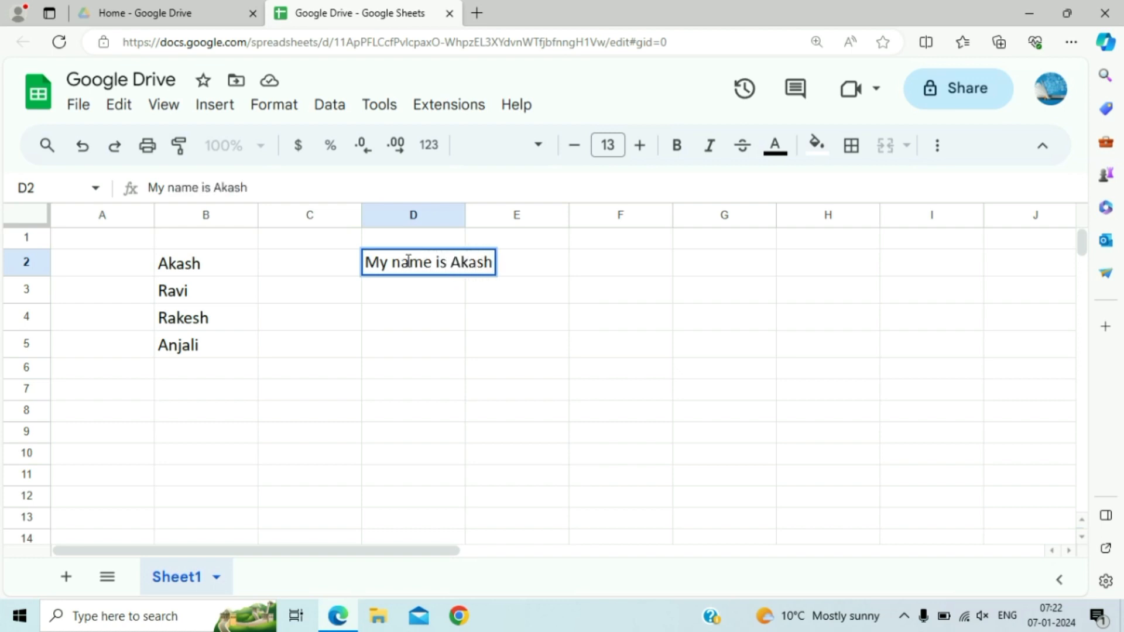
pyautogui.press('Return')
# Step: Copy the D2 sentence down into D3 and replace its name with the first name from B3
pyautogui.hotkey('ctrl', 'd')
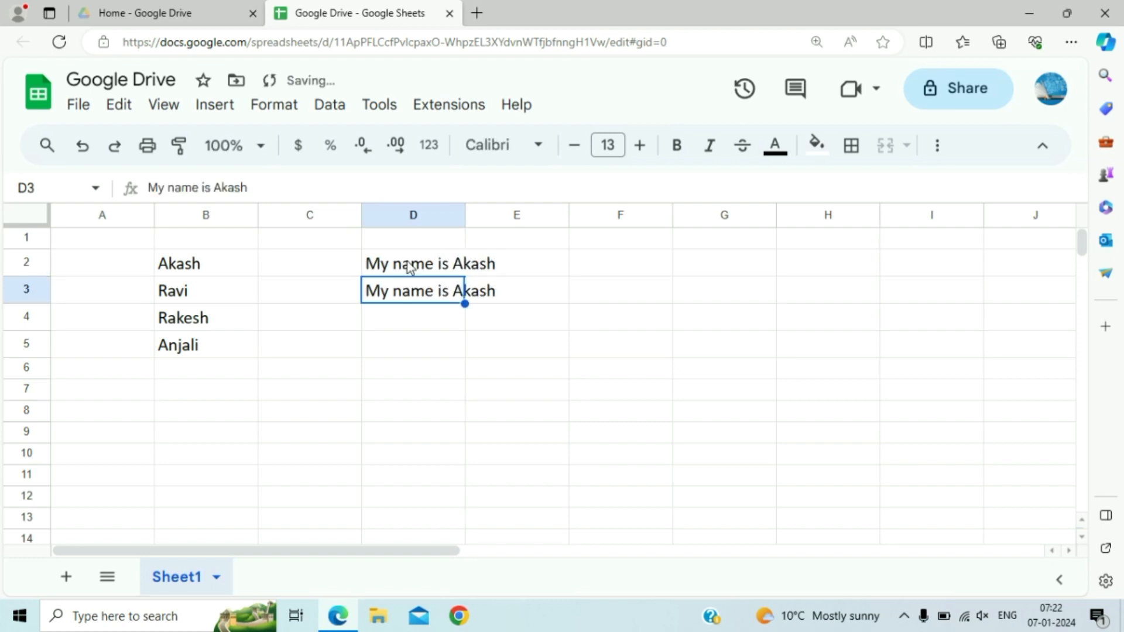
pyautogui.press('F2')
pyautogui.press('BackSpace')
pyautogui.press('BackSpace')
pyautogui.press('BackSpace')
pyautogui.press('BackSpace')
pyautogui.press('BackSpace')
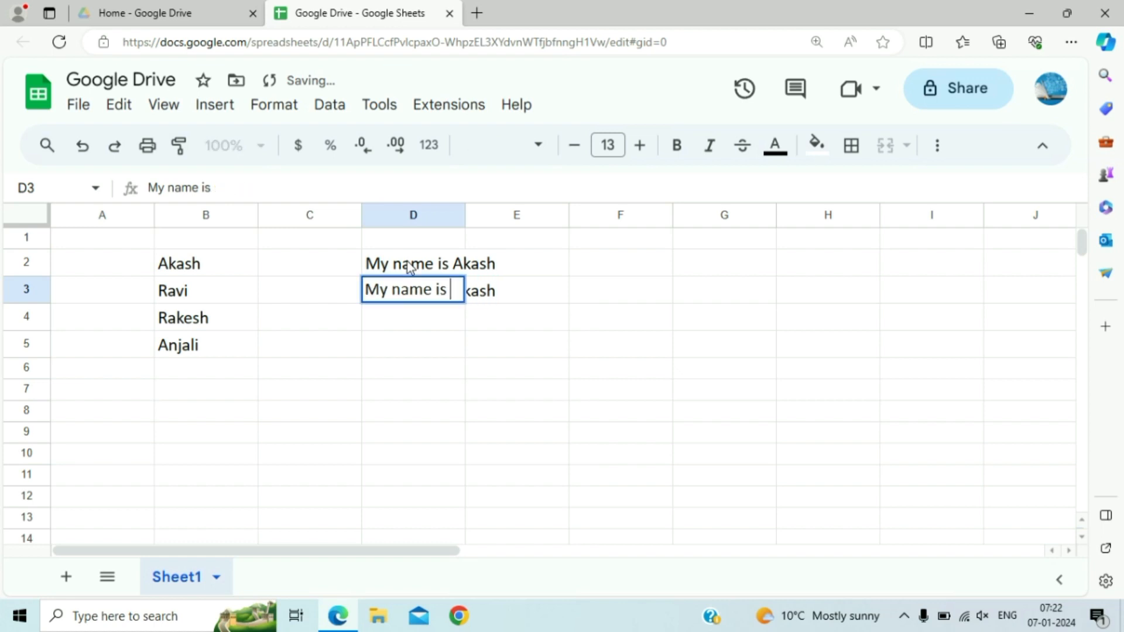
pyautogui.write('Ravi')
pyautogui.press('Tab')
pyautogui.press('Left')
pyautogui.press('Left')
pyautogui.press('Down')
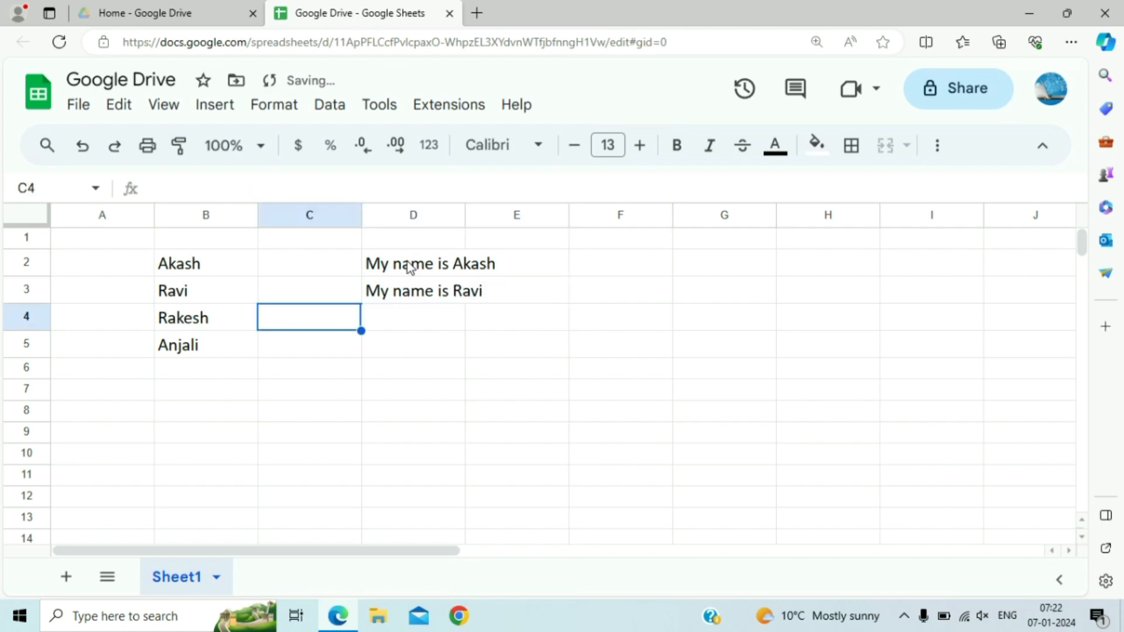
pyautogui.press('Left')
pyautogui.press('Left')
pyautogui.press('Right')
pyautogui.press('Right')
pyautogui.press('Up')
pyautogui.press('Up')
pyautogui.press('Up')
pyautogui.press('Right')
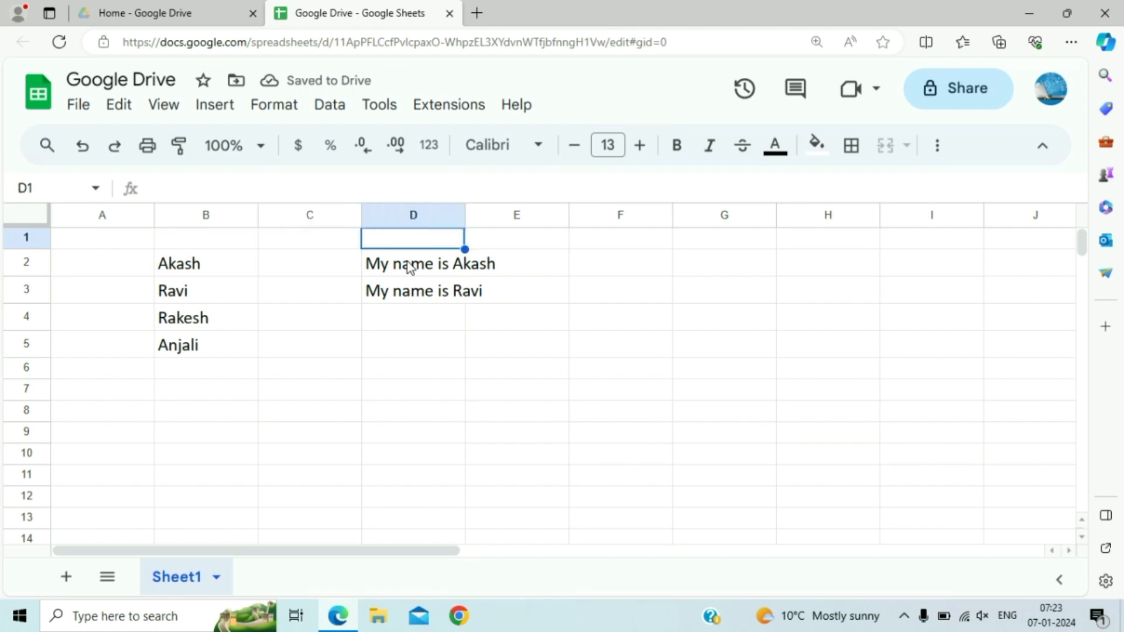
# Step: Delete the manually written sentences from cells D2 and D3
pyautogui.press('Down')
pyautogui.press('Right')
pyautogui.press('Right')
pyautogui.press('Left')
pyautogui.press('Left')
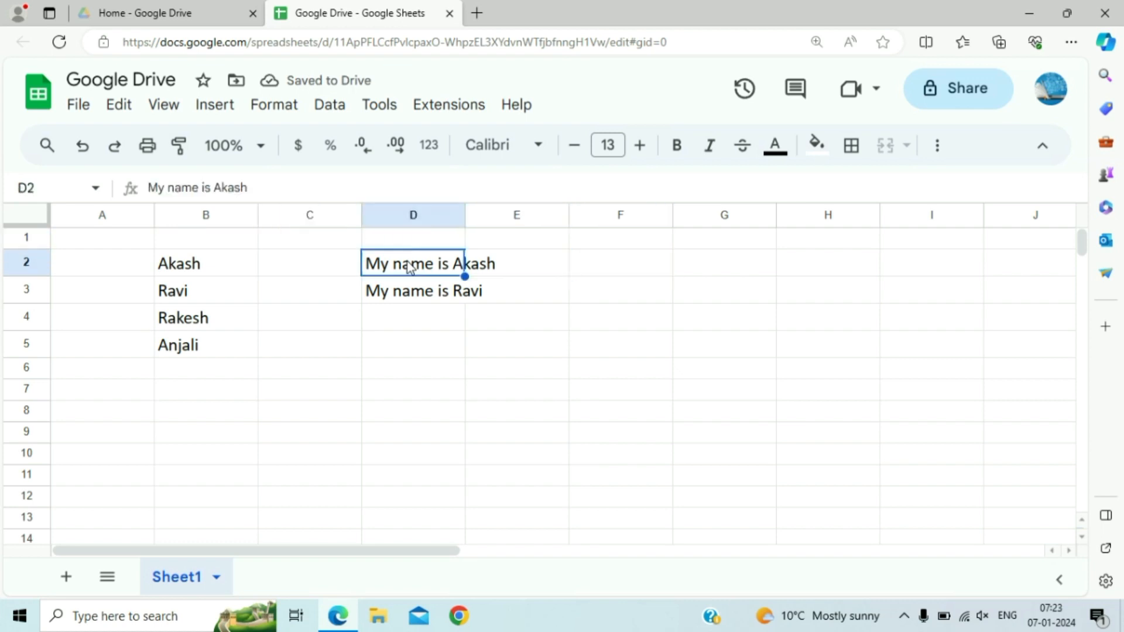
pyautogui.hotkey('shift', 'Down')
pyautogui.press('Delete')
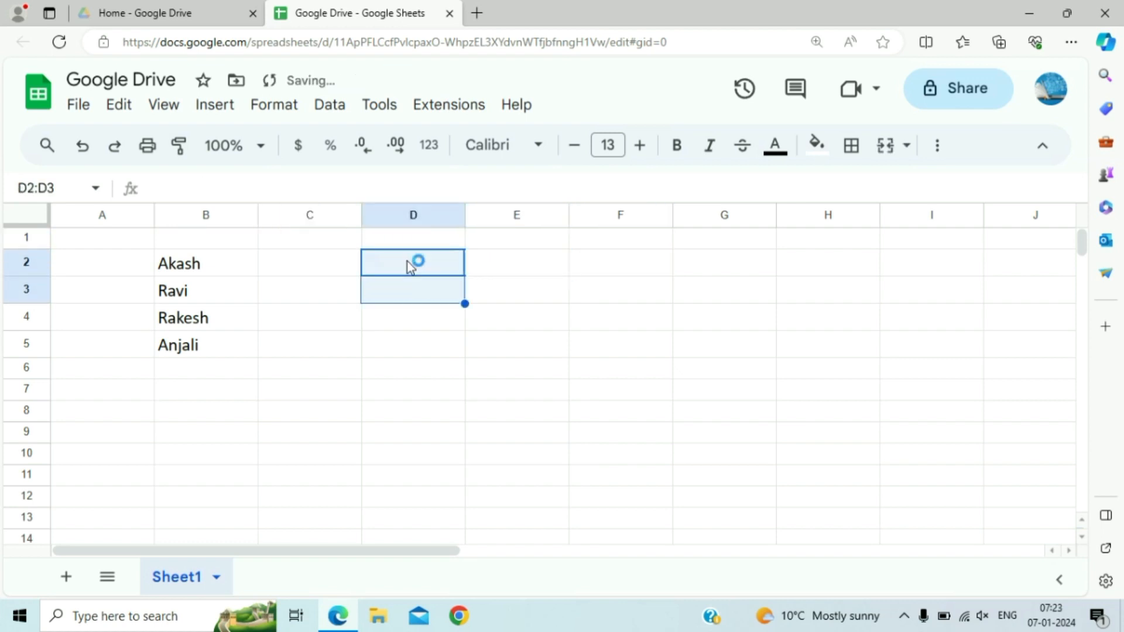
# Step: Enter the formula =CONCATENATE("My name is ",B2) in cell C2
pyautogui.press('Left')
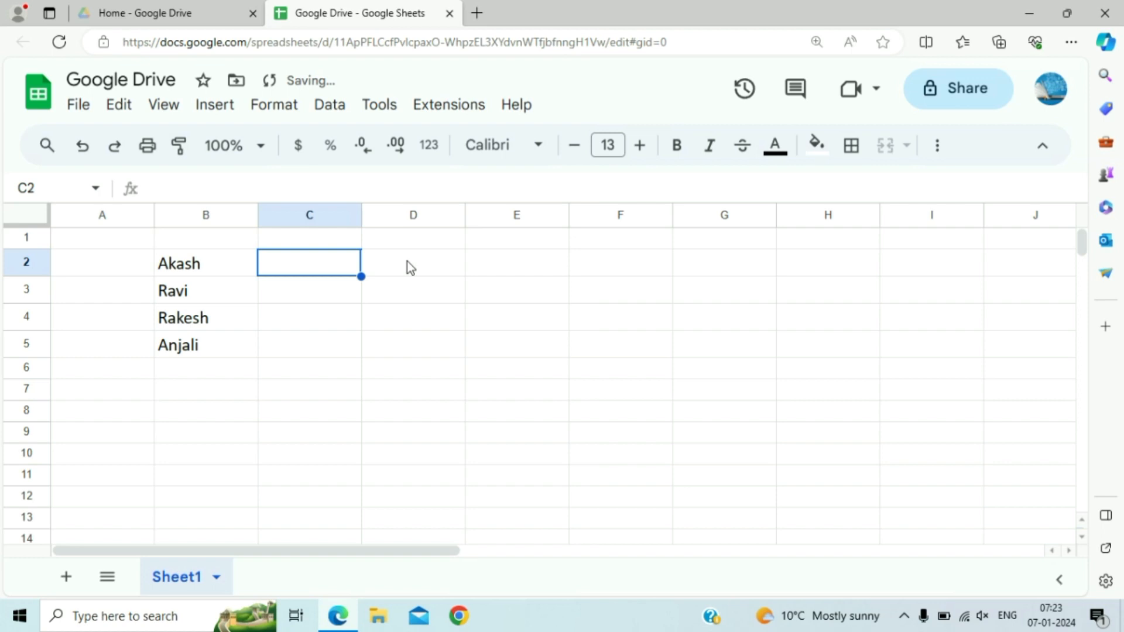
pyautogui.write('=')
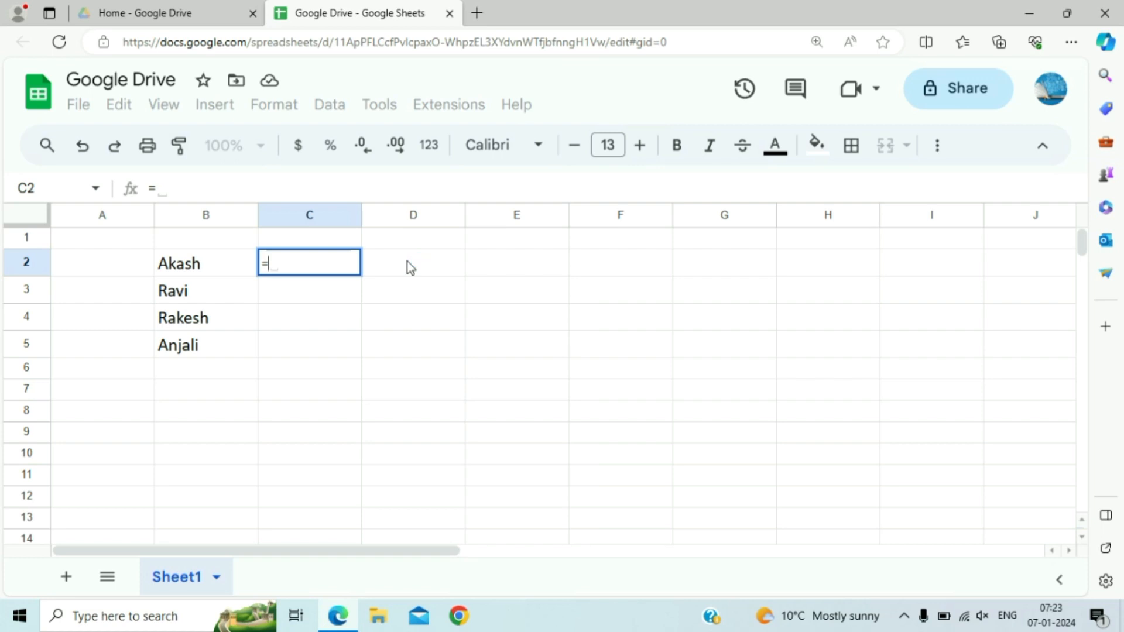
pyautogui.write('concate')
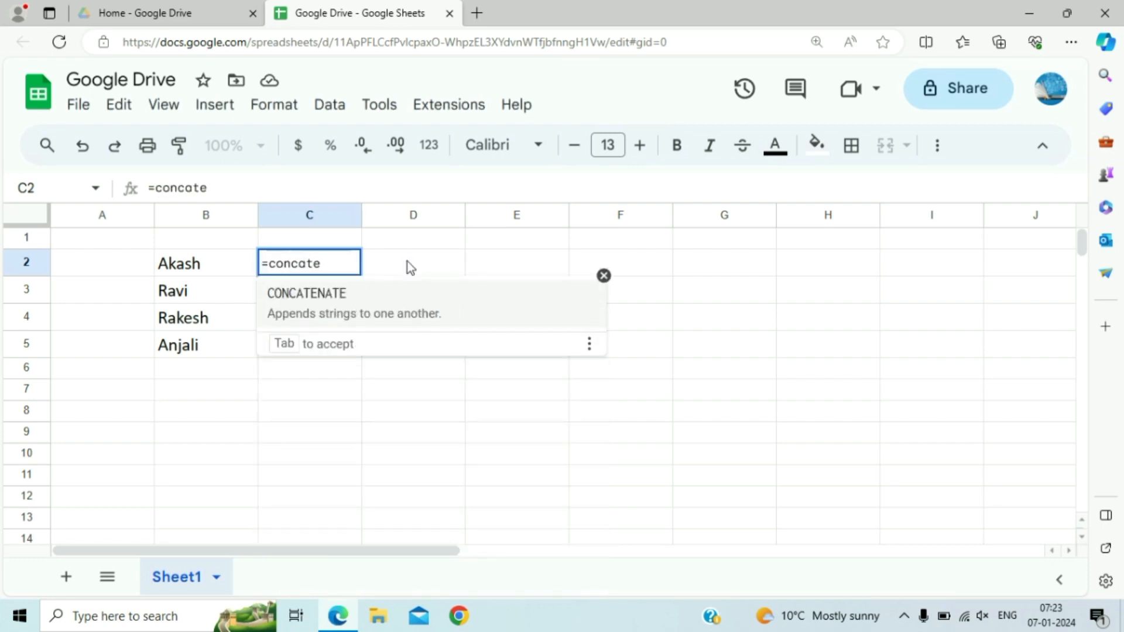
pyautogui.press('Tab')
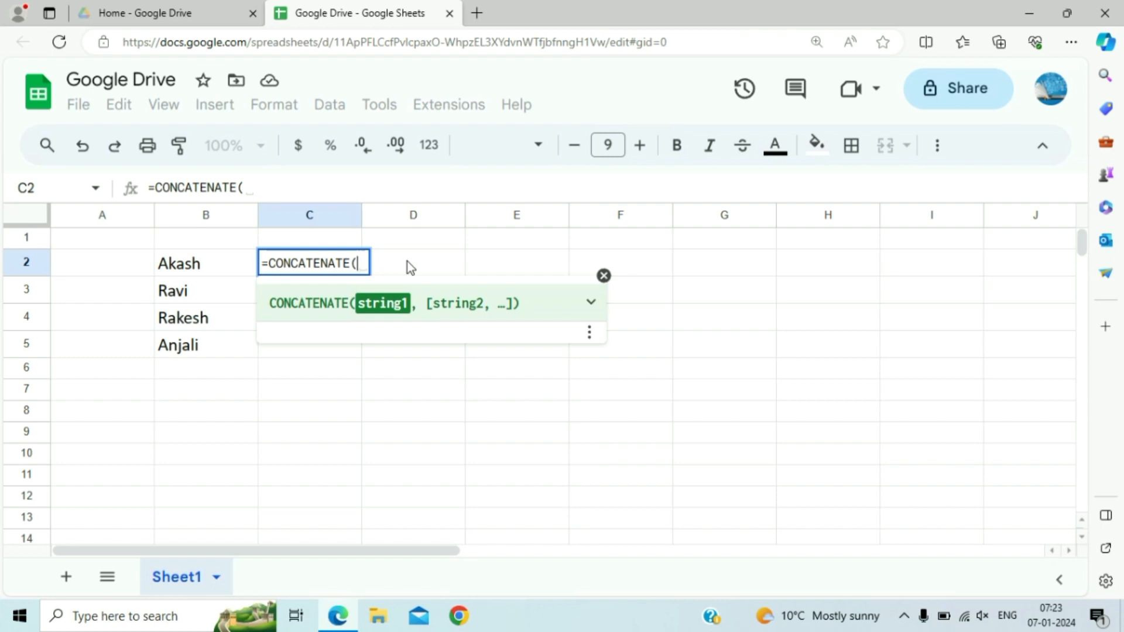
pyautogui.write('"M')
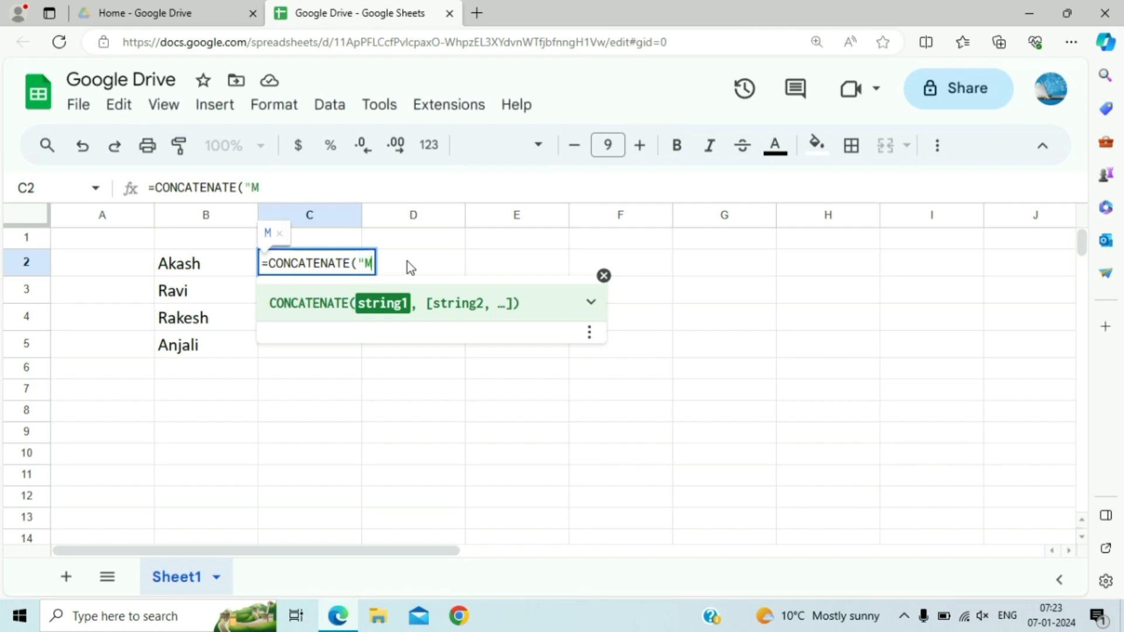
pyautogui.write('y name is')
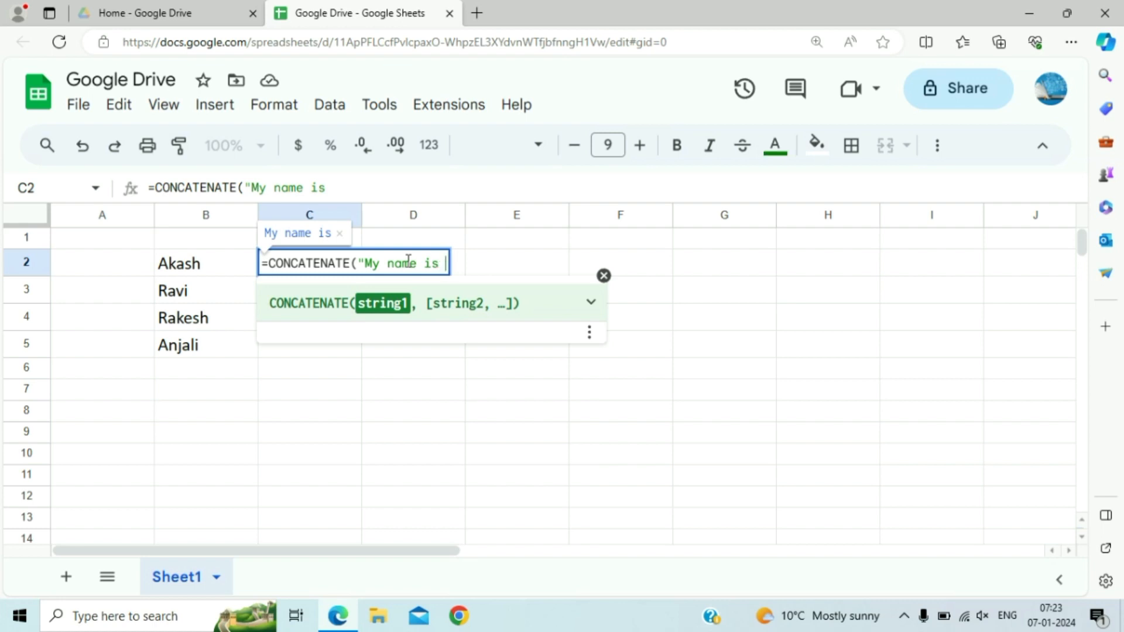
pyautogui.press('BackSpace')
pyautogui.write('",')
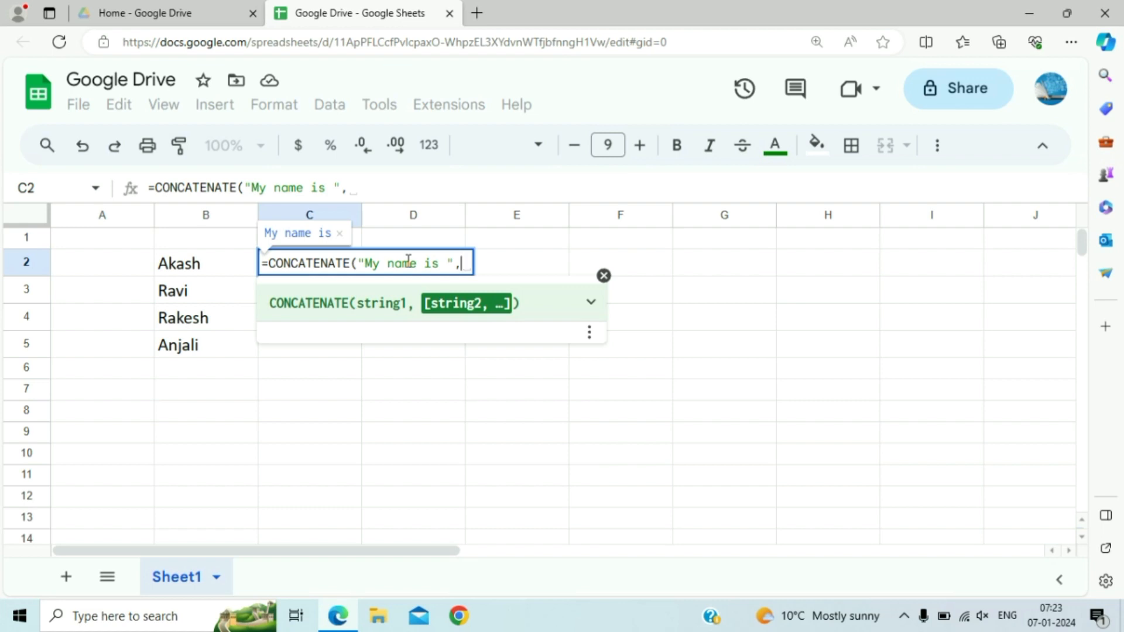
pyautogui.press('Left')
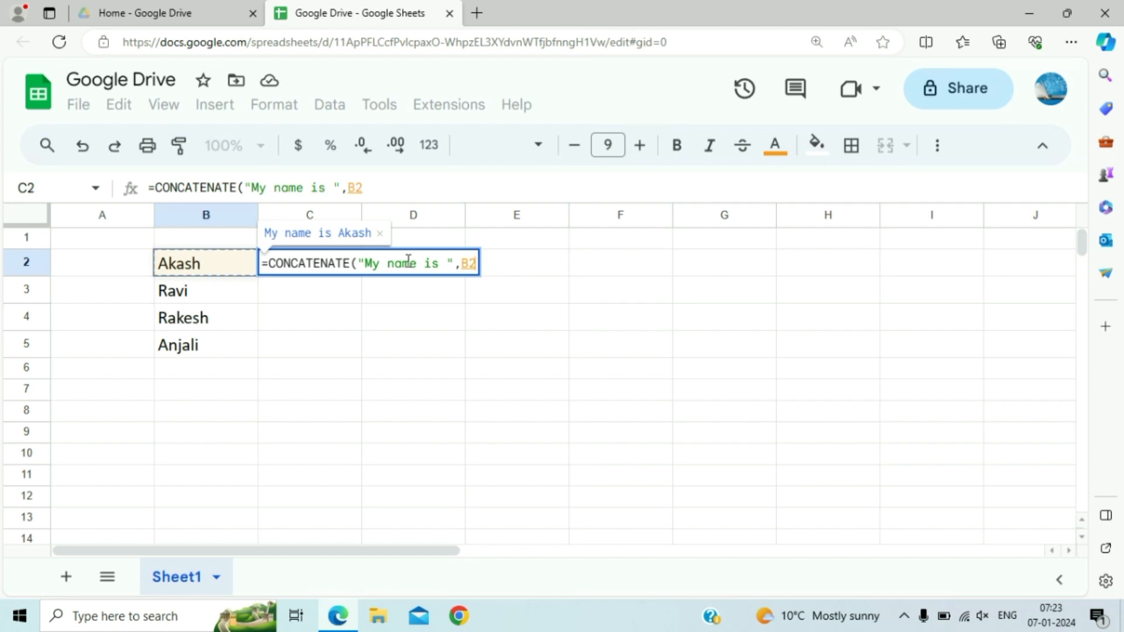
pyautogui.write(')')
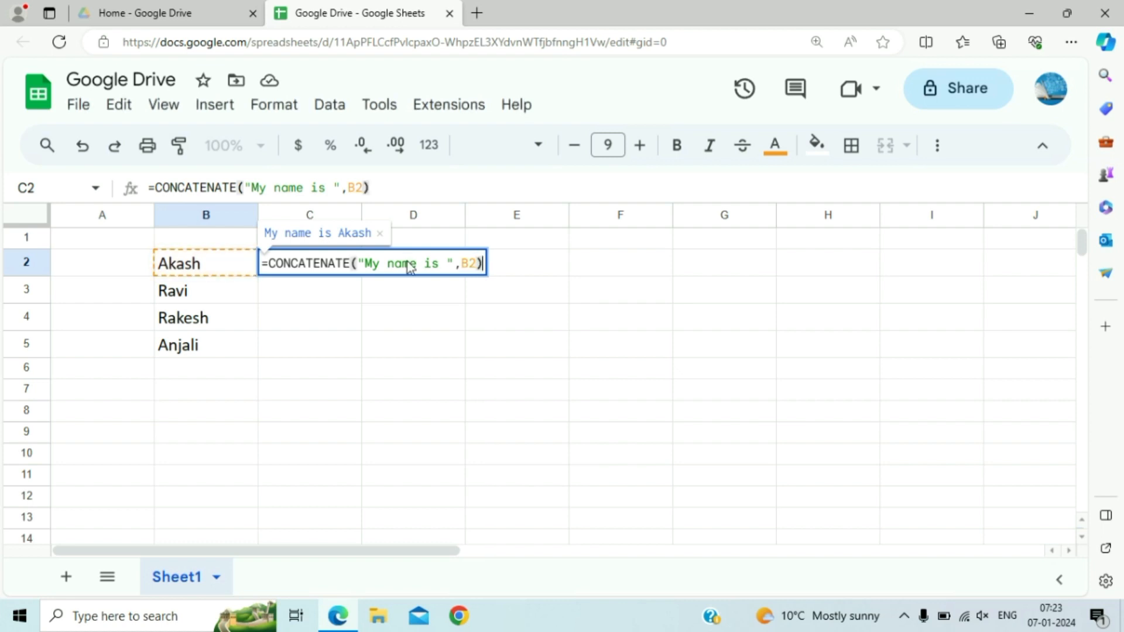
pyautogui.press('Return')
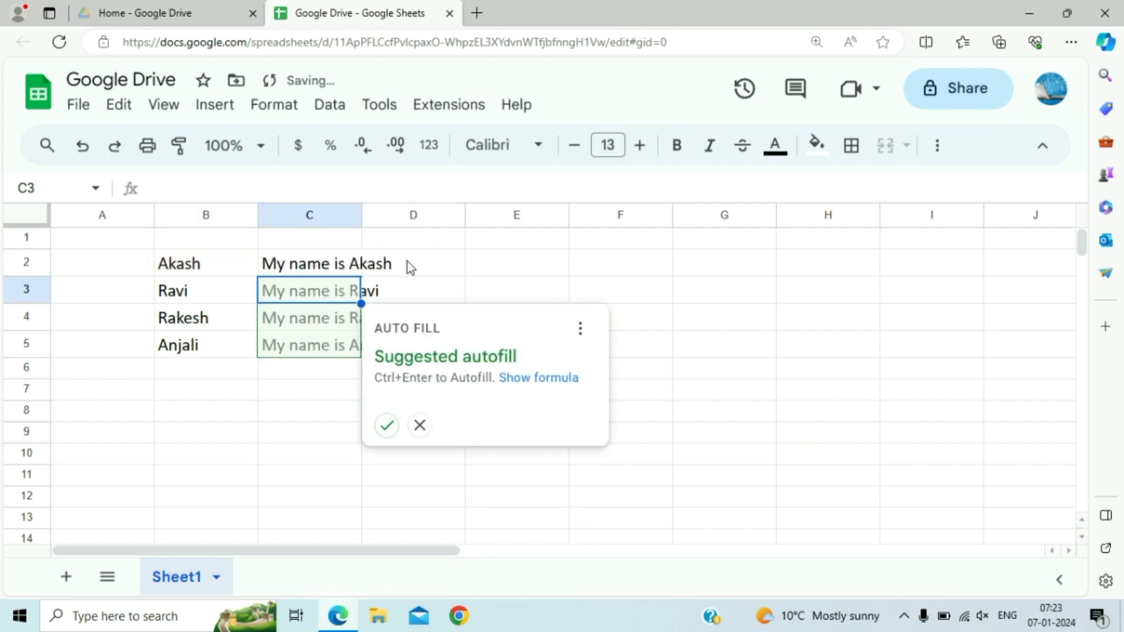
# Step: Accept the suggested autofill of the formula for C3 to C5 and fit column C's width to its contents
pyautogui.click(387, 426)
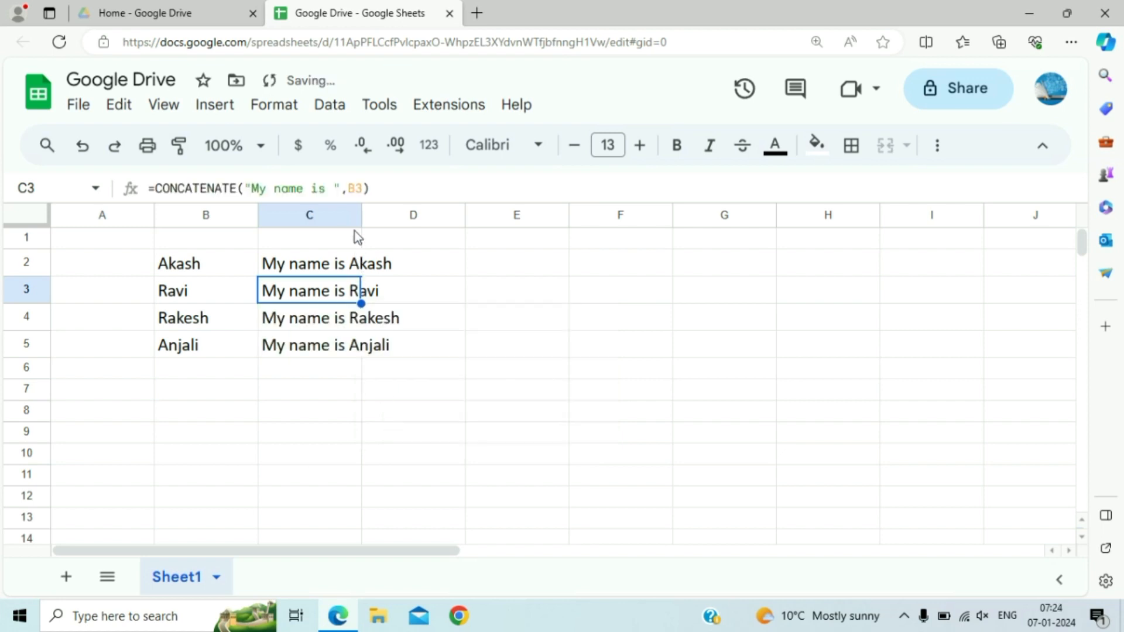
pyautogui.moveTo(362, 217); pyautogui.dragTo(361, 217)
pyautogui.doubleClick(361, 217)
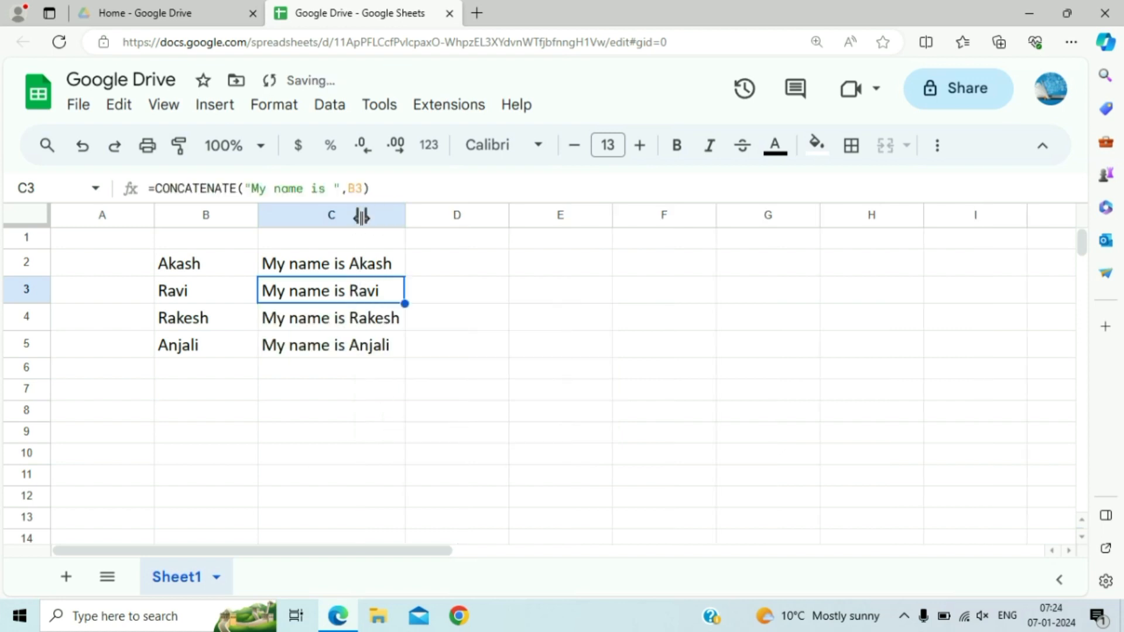
# Step: Check the filled formulas in column C and replace the first name in B2 with a different one
pyautogui.click(377, 264)
pyautogui.press('Down')
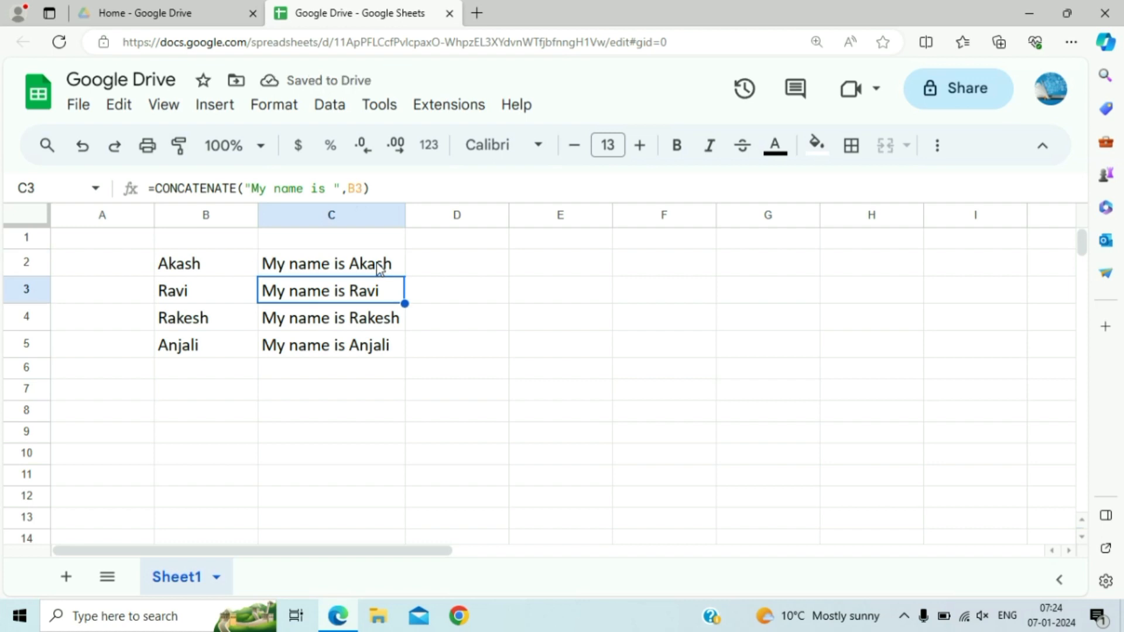
pyautogui.press('Down')
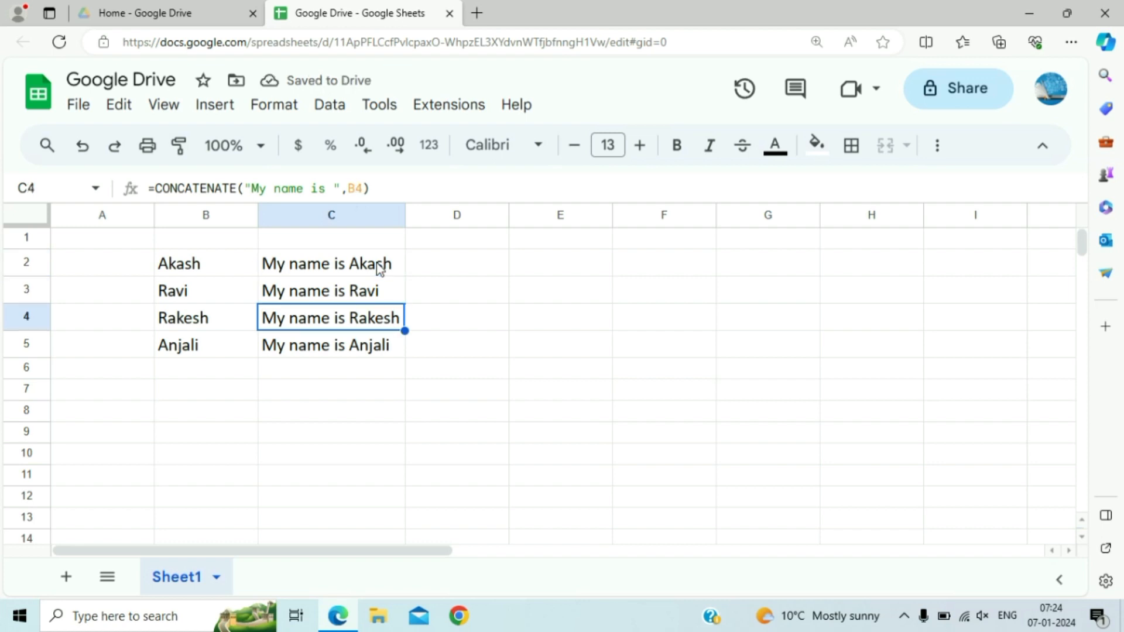
pyautogui.press('Down')
pyautogui.press('Up')
pyautogui.press('Left')
pyautogui.press('Up')
pyautogui.press('Up')
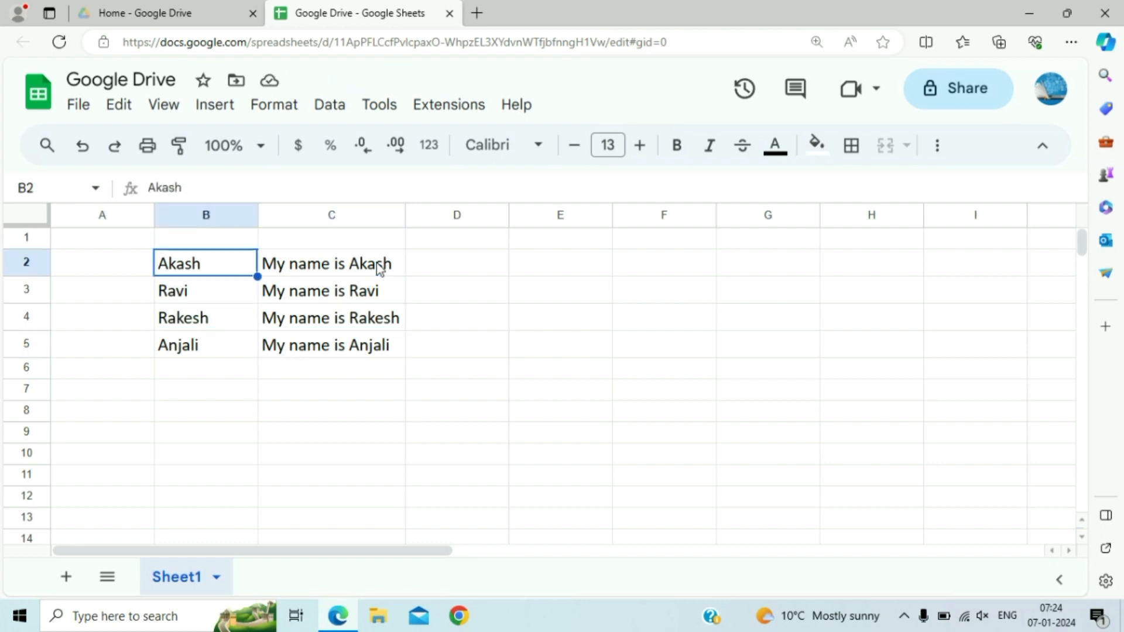
pyautogui.write('Monu')
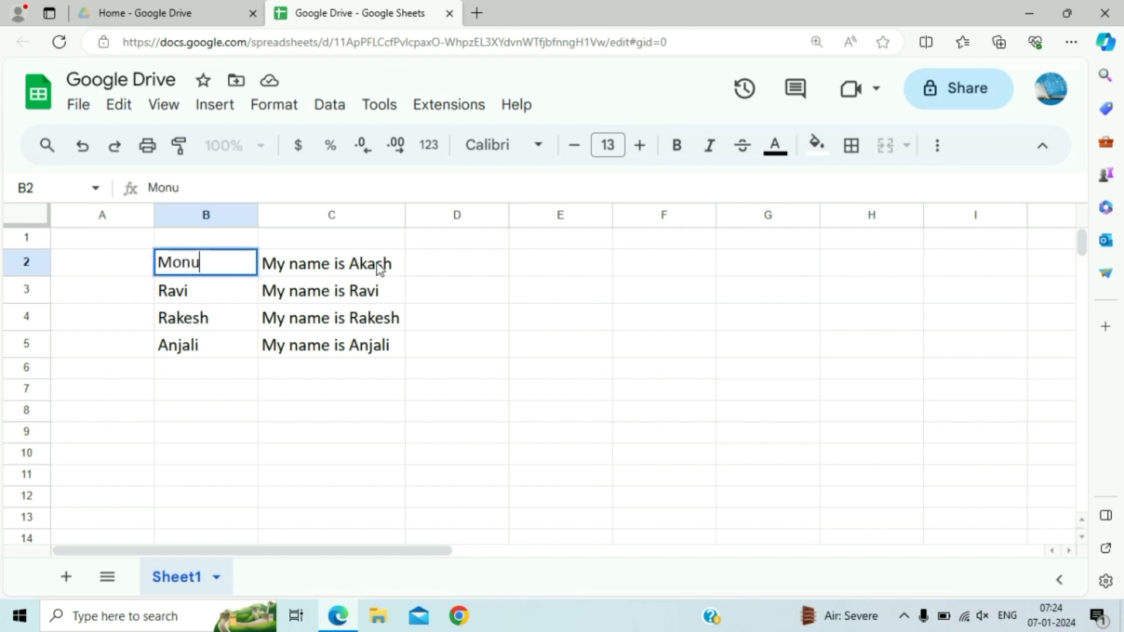
pyautogui.press('Tab')
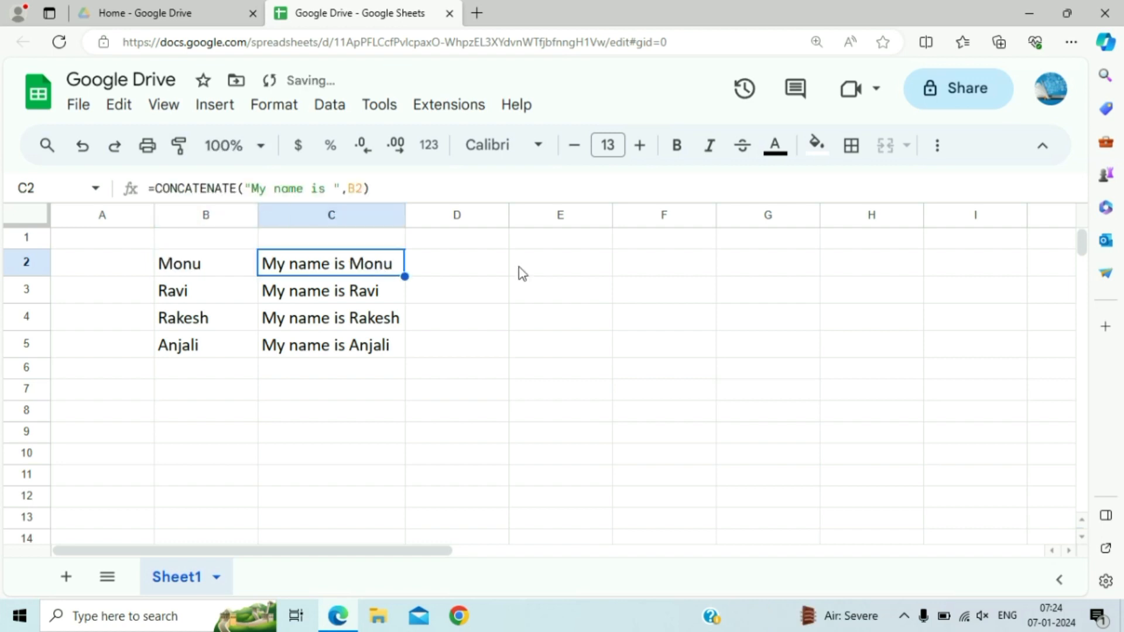
# Step: Compare the name in B2 with the CONCATENATE formula beside it in C2
pyautogui.press('Left')
pyautogui.press('Up')
pyautogui.press('Down')
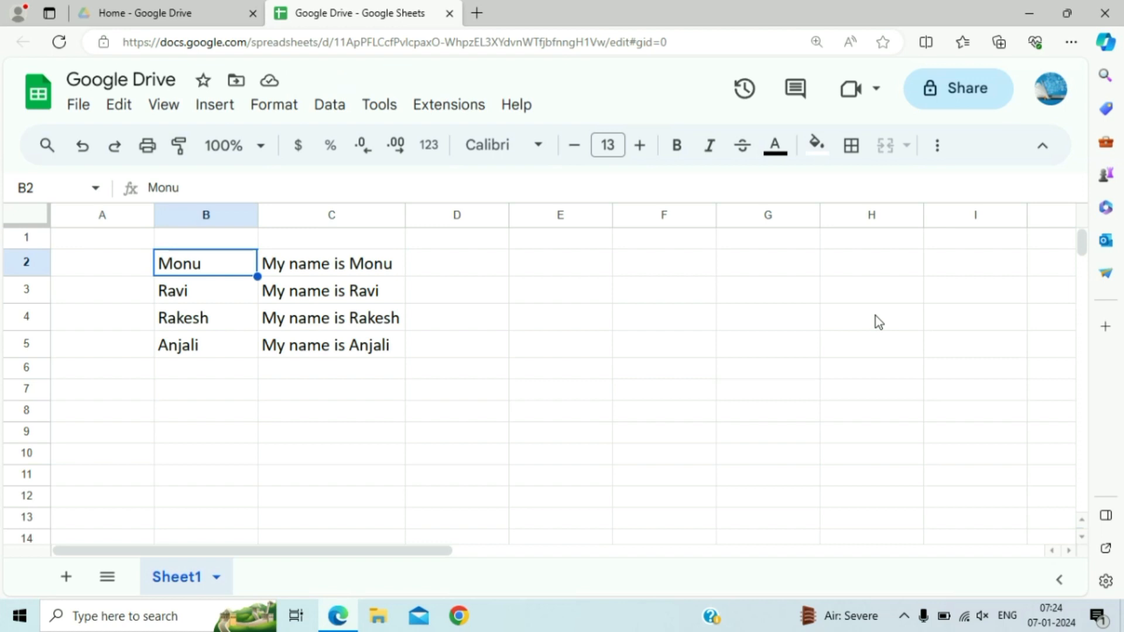
pyautogui.press('Right')
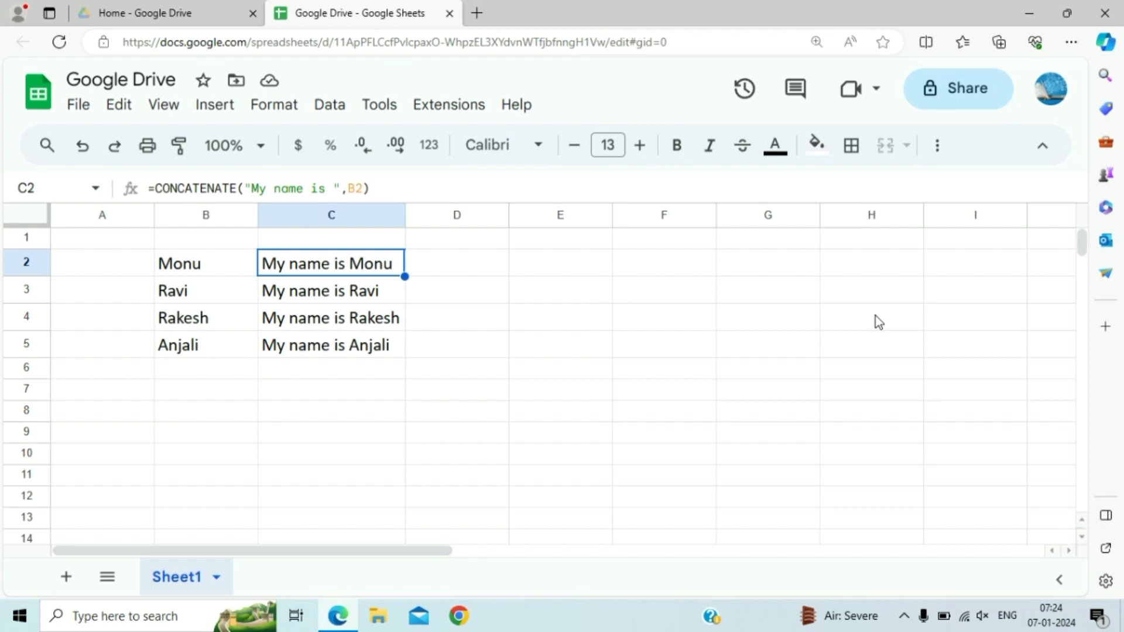
pyautogui.press('Left')
pyautogui.press('Down')
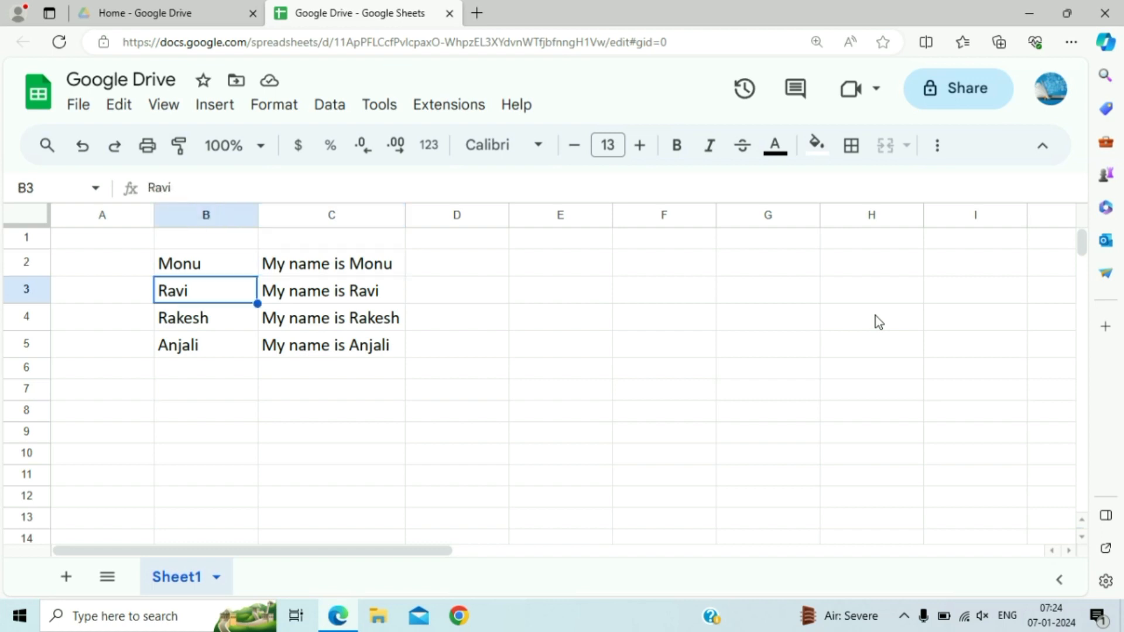
pyautogui.press('Up')
pyautogui.press('Left')
pyautogui.press('Right')
pyautogui.press('Down')
pyautogui.press('Down')
pyautogui.press('Down')
pyautogui.press('Down')
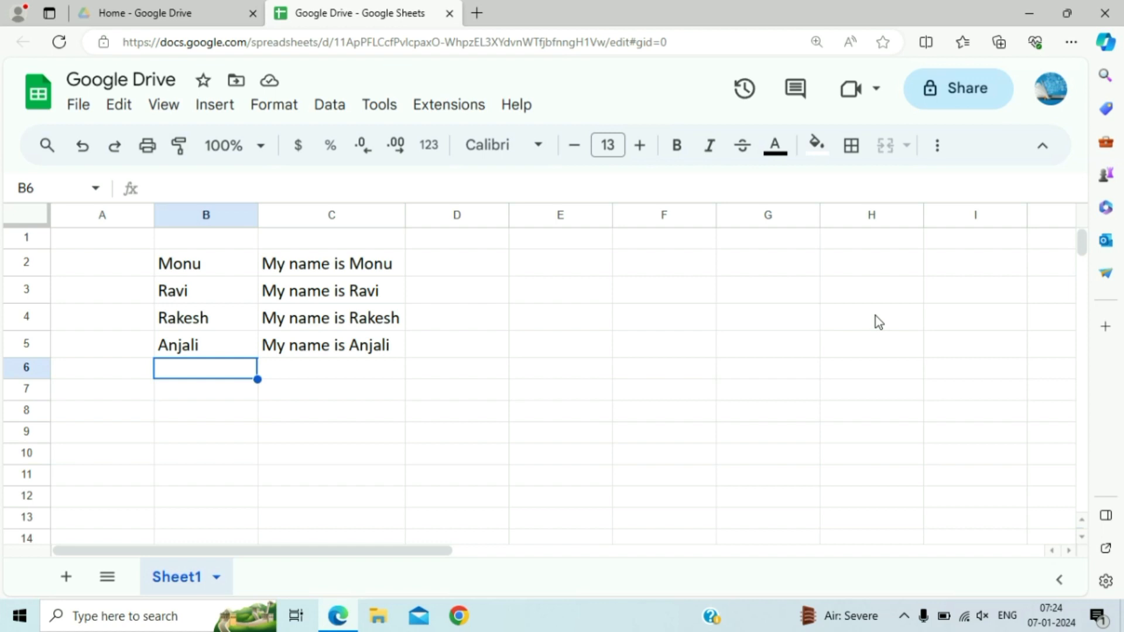
pyautogui.write('Monu')
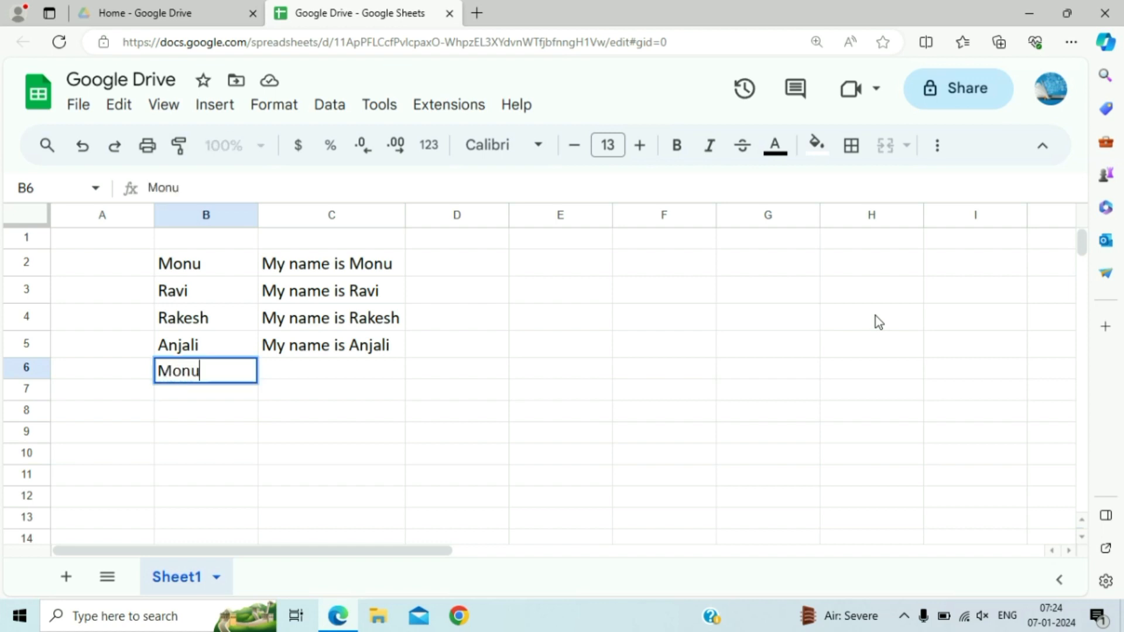
pyautogui.press('Tab')
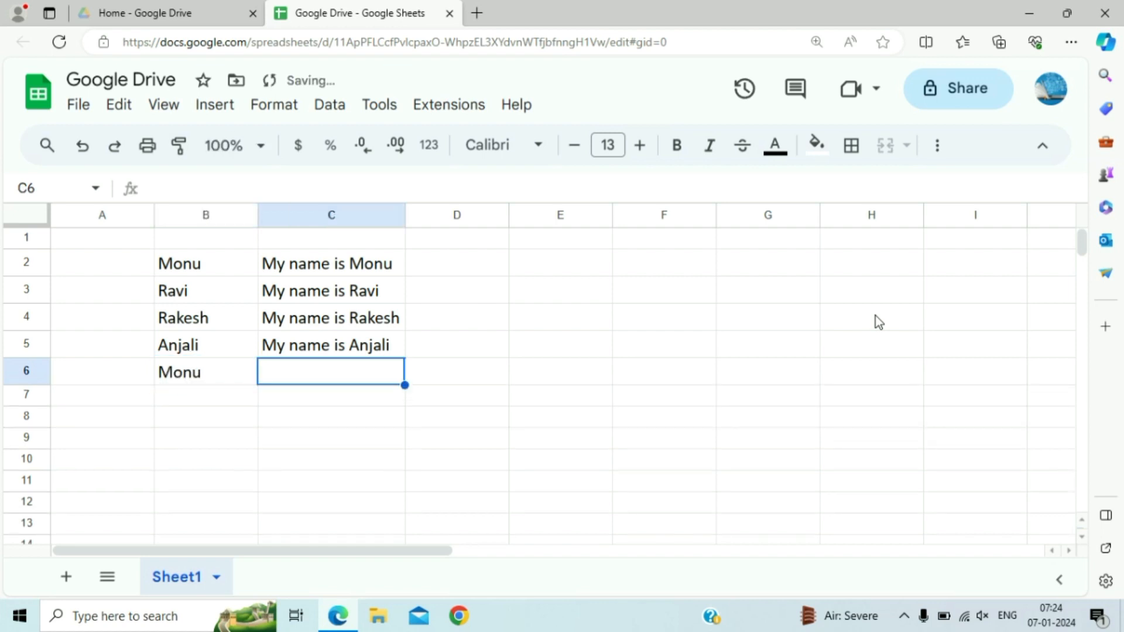
pyautogui.write('Workin')
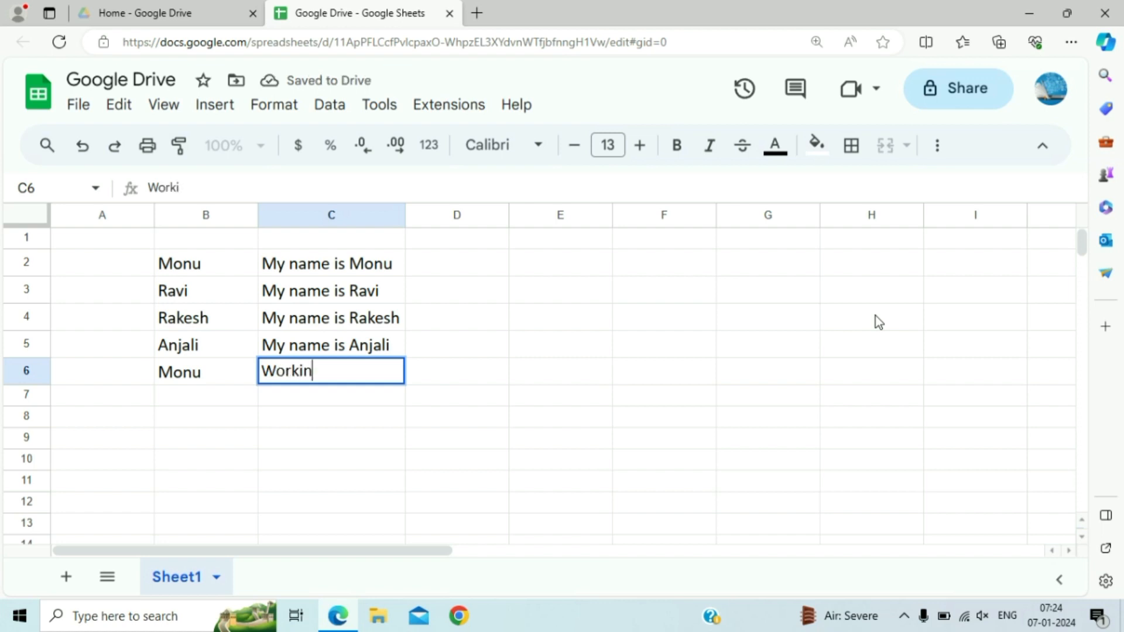
pyautogui.write('g wi')
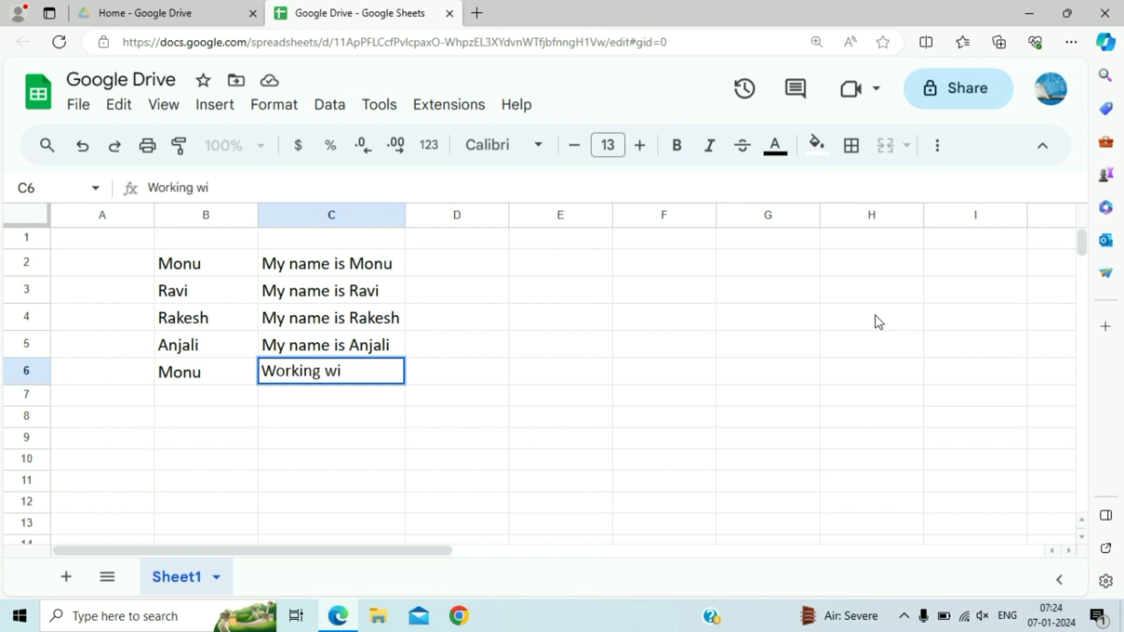
pyautogui.press('BackSpace')
pyautogui.press('BackSpace')
pyautogui.press('BackSpace')
pyautogui.press('BackSpace')
pyautogui.press('BackSpace')
pyautogui.press('BackSpace')
pyautogui.press('BackSpace')
pyautogui.press('BackSpace')
pyautogui.press('BackSpace')
pyautogui.press('BackSpace')
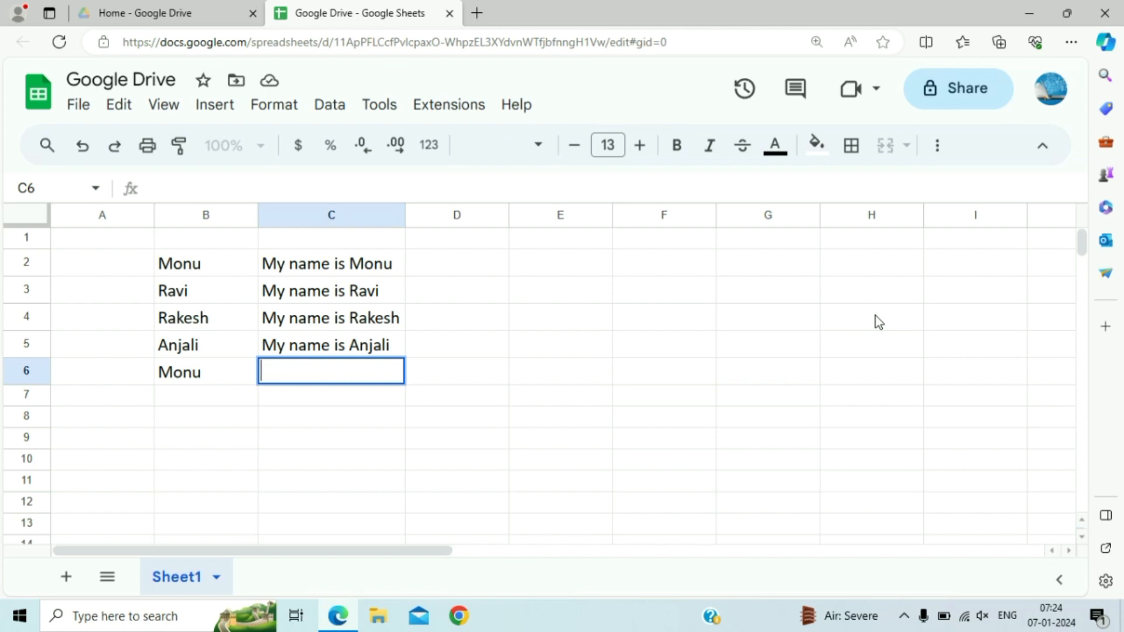
pyautogui.press('Escape')
pyautogui.press('Left')
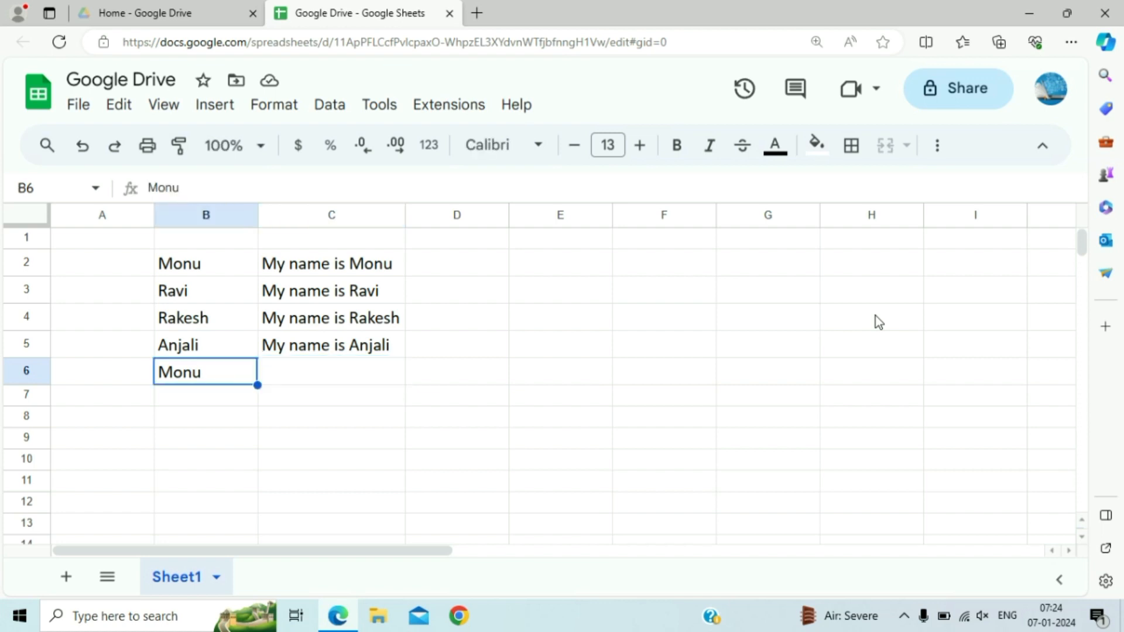
pyautogui.press('Delete')
# Step: Enter the column headers "Name" in E1 and "Company Name" in F1
pyautogui.press('Down')
pyautogui.press('Right')
pyautogui.press('Right')
pyautogui.press('Right')
pyautogui.press('Up')
pyautogui.press('Up')
pyautogui.press('Up')
pyautogui.press('Up')
pyautogui.press('Up')
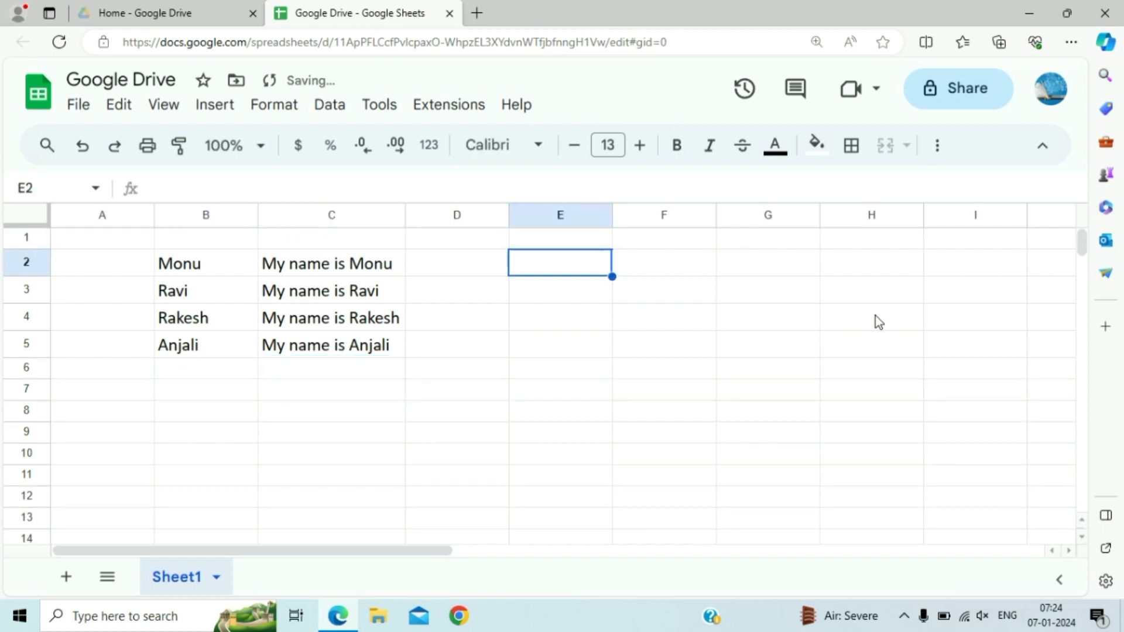
pyautogui.press('Up')
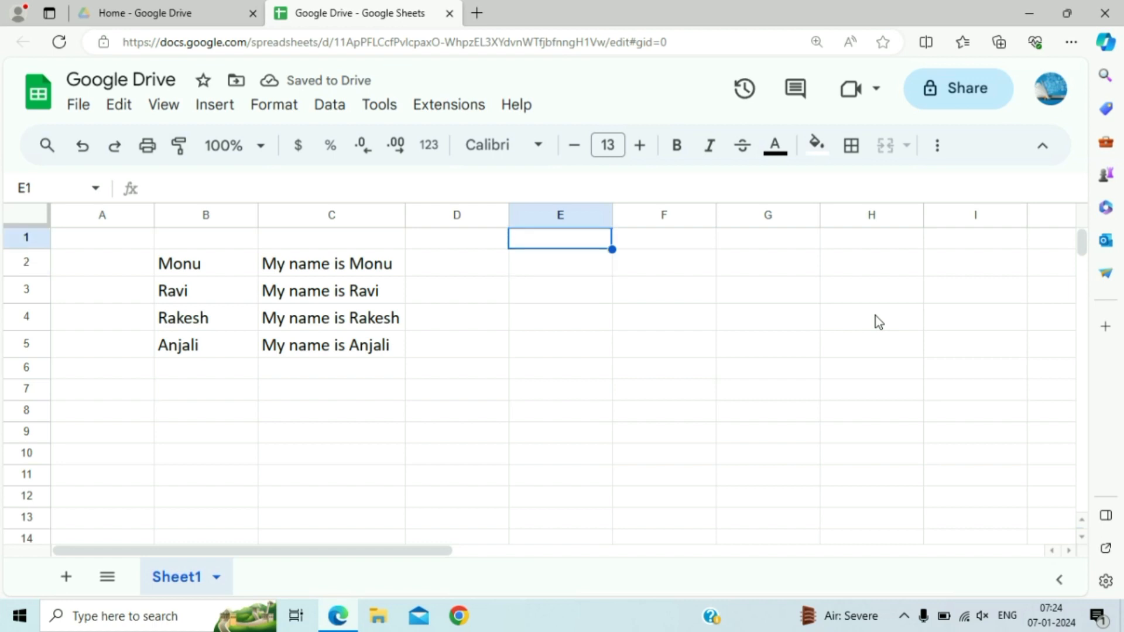
pyautogui.write('Name')
pyautogui.press('Tab')
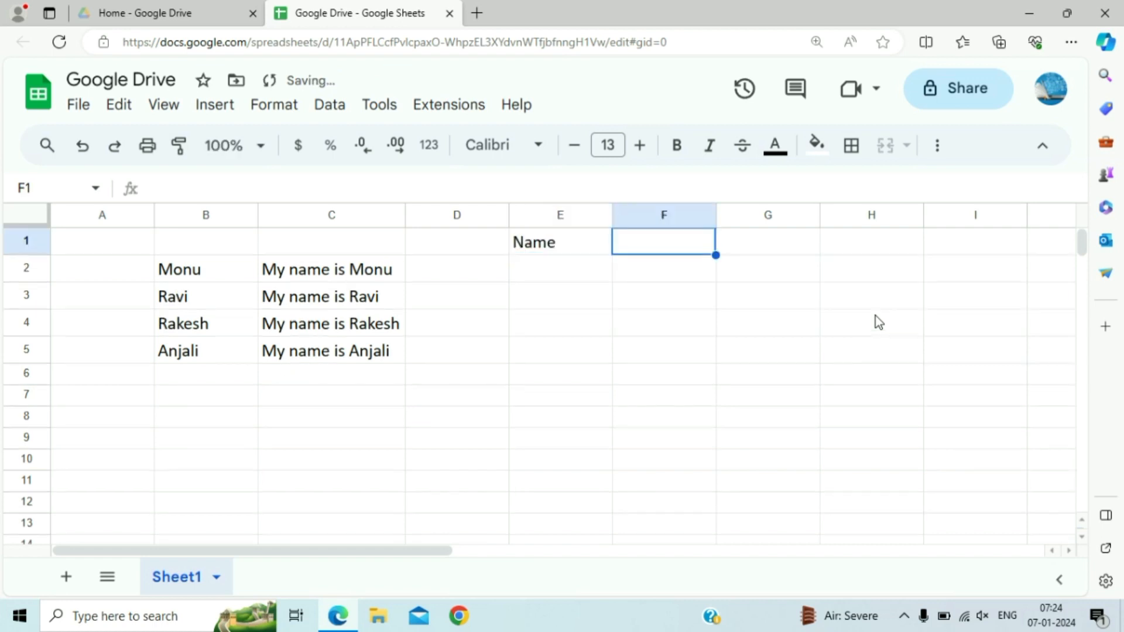
pyautogui.write('Company')
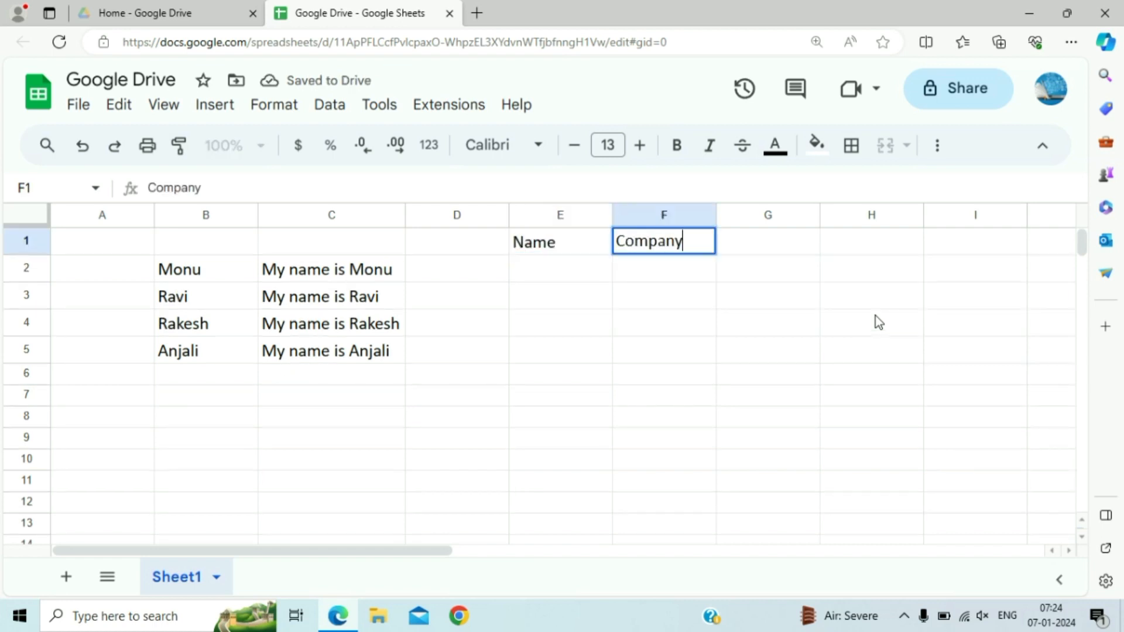
pyautogui.write(' Name')
pyautogui.press('Return')
# Step: Enter the first two people's names under the Name header, in E2 and E3
pyautogui.press('Left')
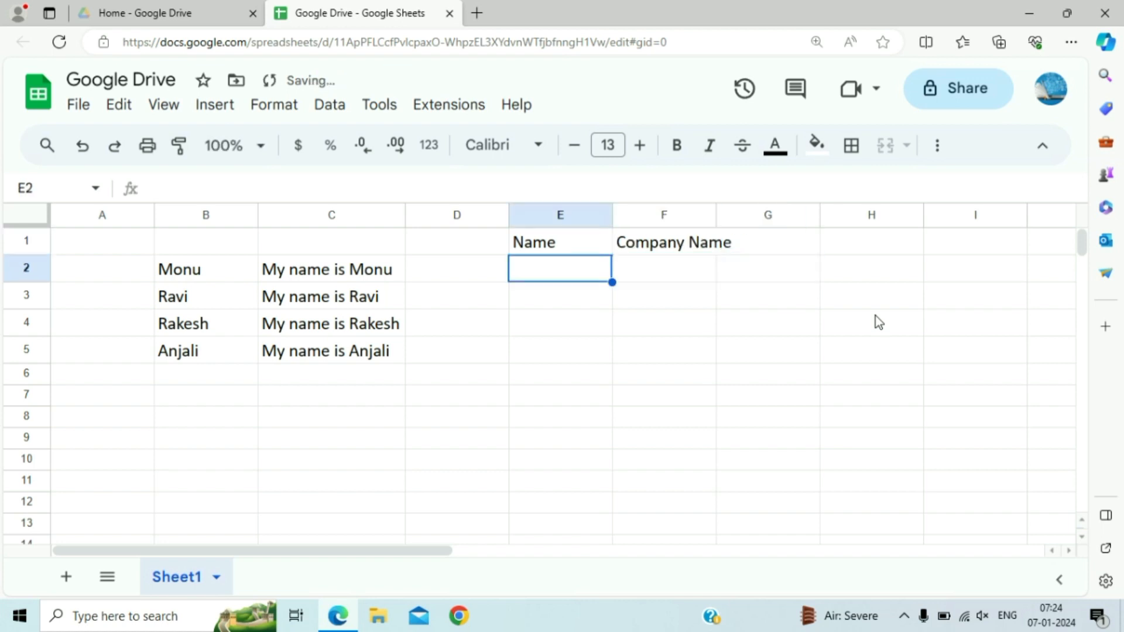
pyautogui.write('Monu')
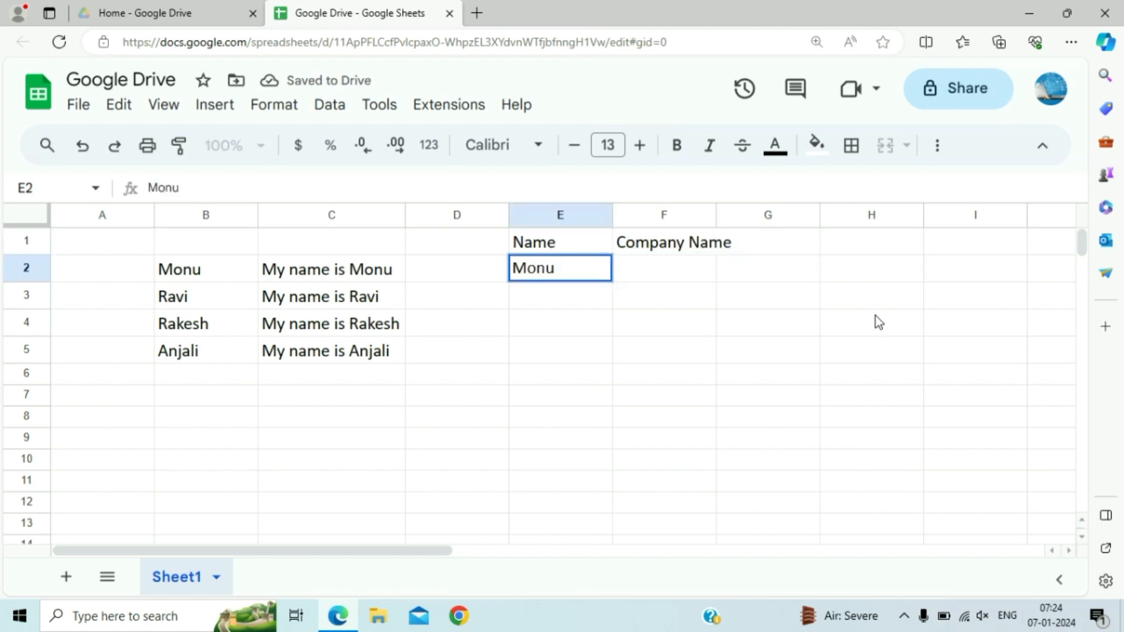
pyautogui.press('Return')
pyautogui.write('R')
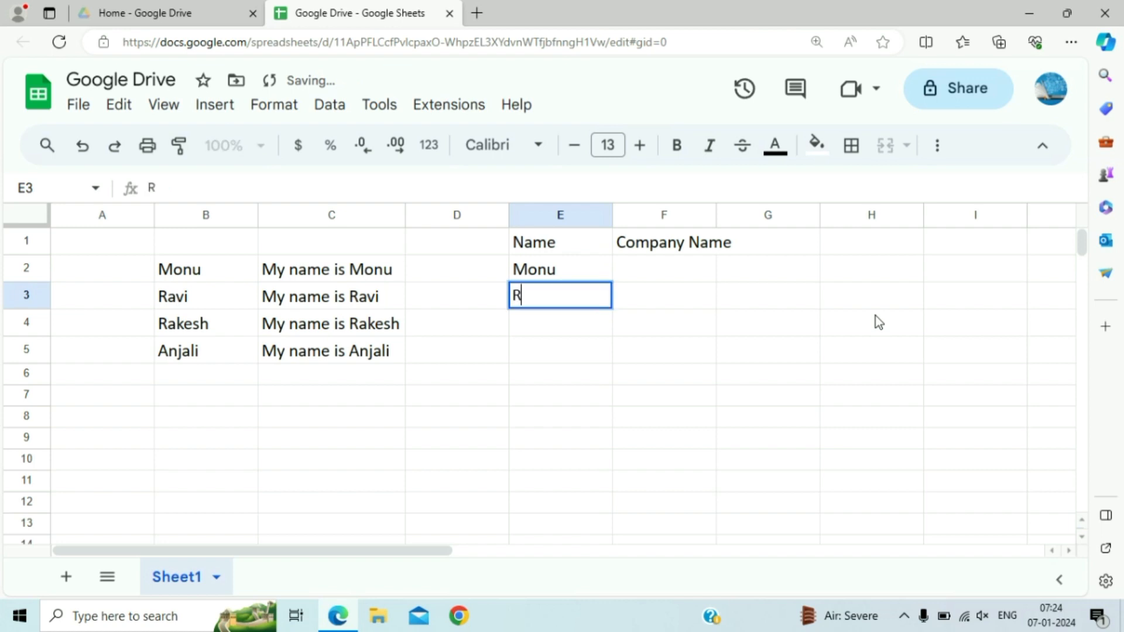
pyautogui.write('ajata')
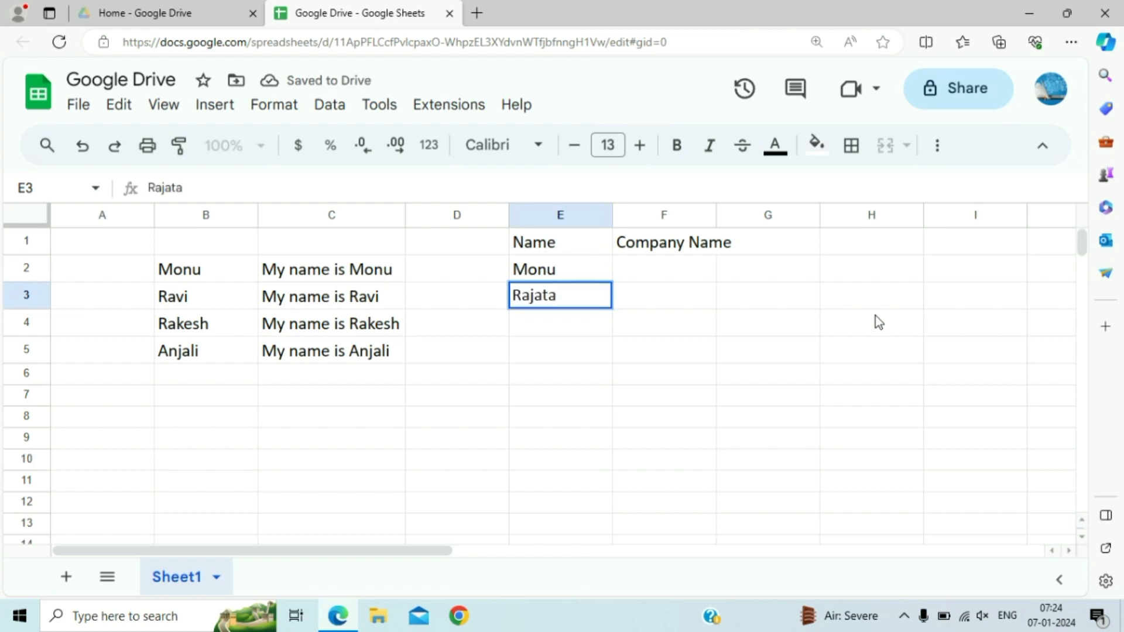
pyautogui.press('BackSpace')
pyautogui.press('Tab')
pyautogui.press('Up')
pyautogui.press('Left')
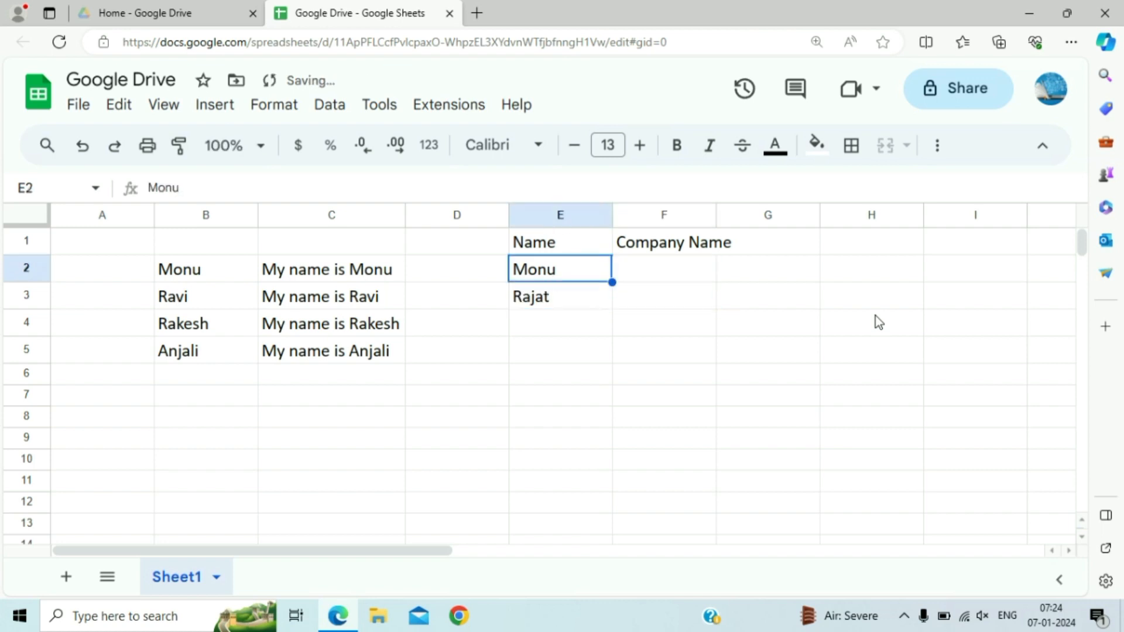
# Step: Enter a third person's name in E4, with only its initial letter capitalized
pyautogui.press('Down')
pyautogui.press('Down')
pyautogui.write('A')
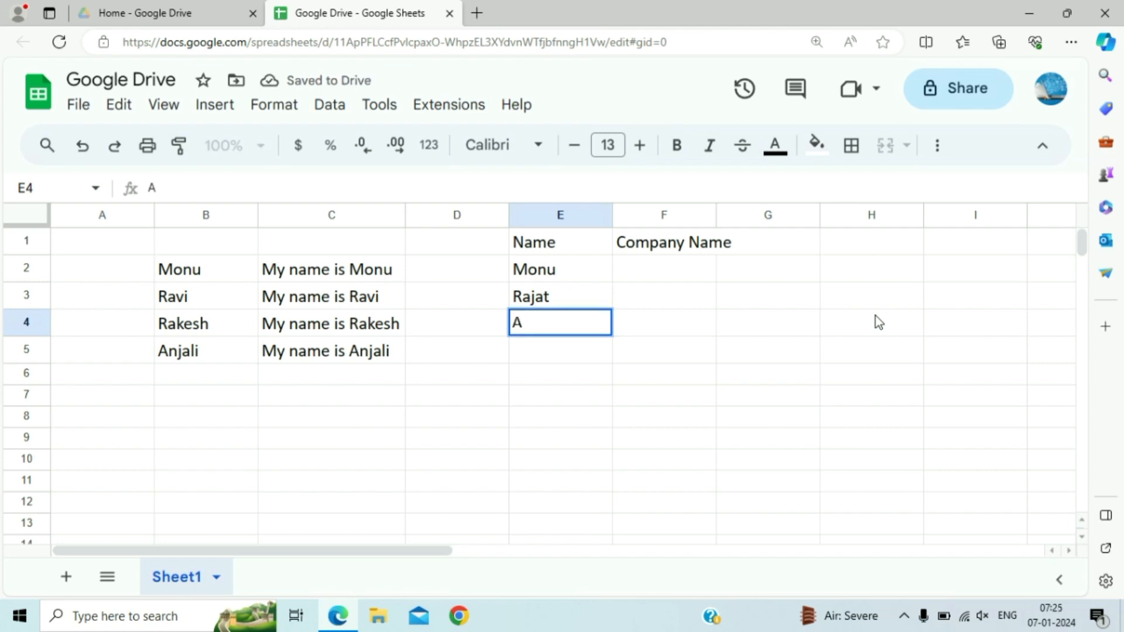
pyautogui.write('RJUN')
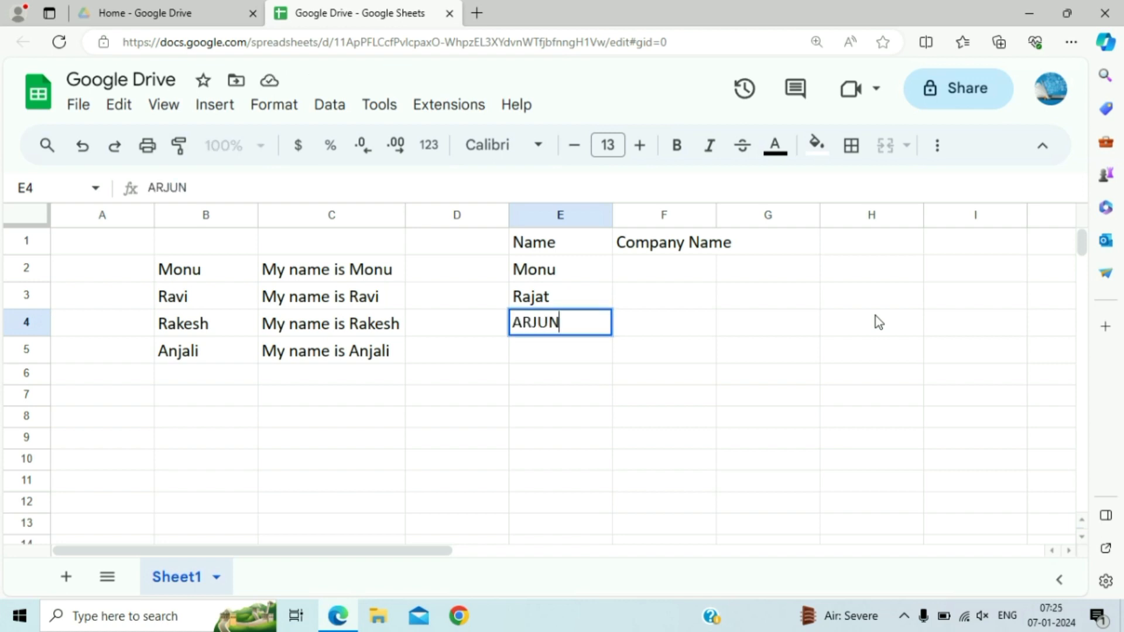
pyautogui.press('Tab')
pyautogui.hotkey('shift', 'Tab')
pyautogui.write('Ar')
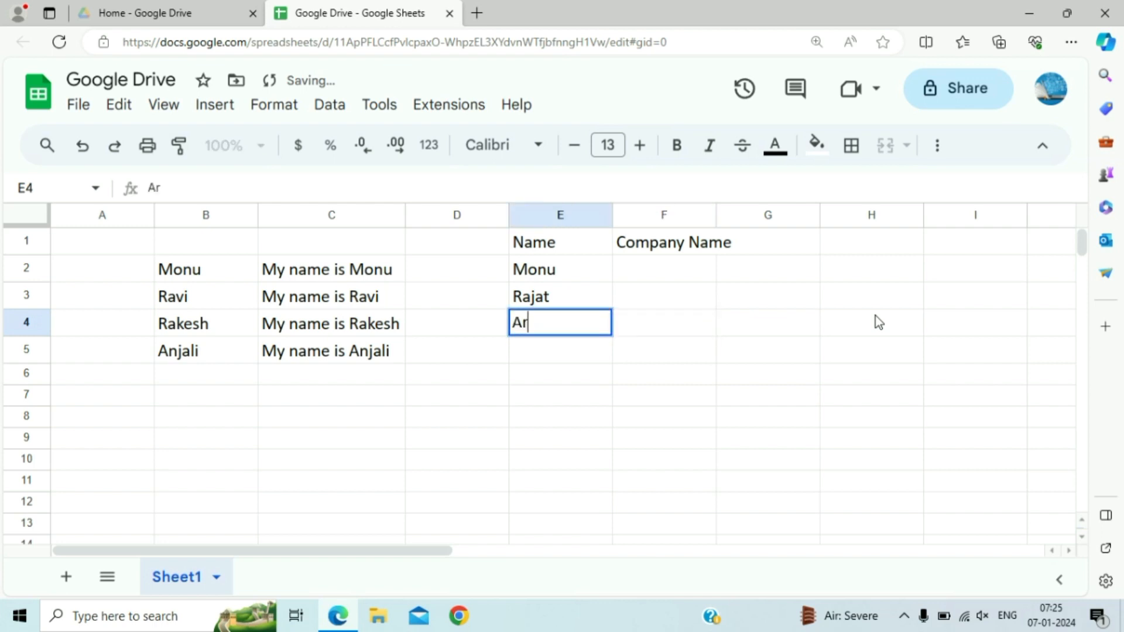
pyautogui.write('jun')
pyautogui.press('Tab')
# Step: Enter the company names "Infosys", "IBM" and "Siemens" in F2 to F4
pyautogui.press('Up')
pyautogui.press('Up')
pyautogui.press('Up')
pyautogui.press('Down')
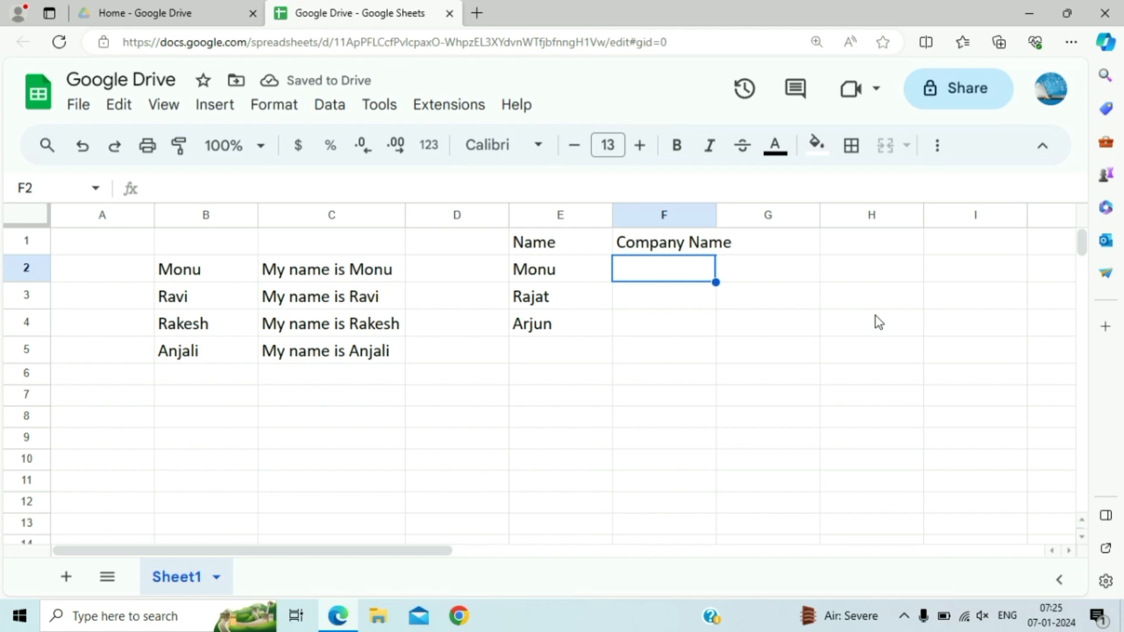
pyautogui.write('Infosys')
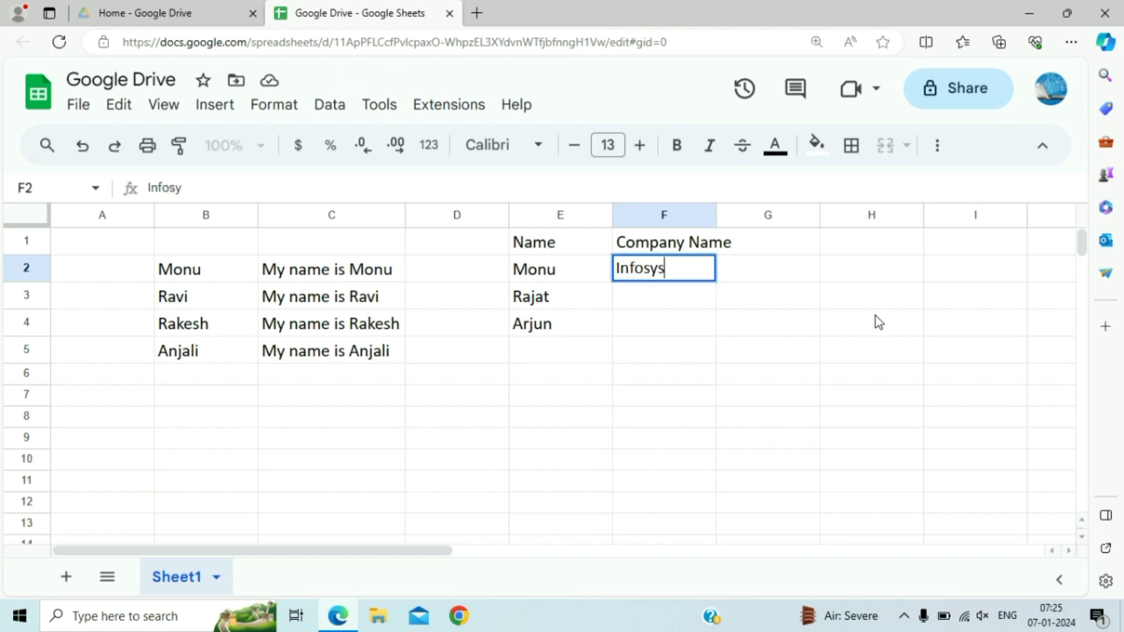
pyautogui.press('Return')
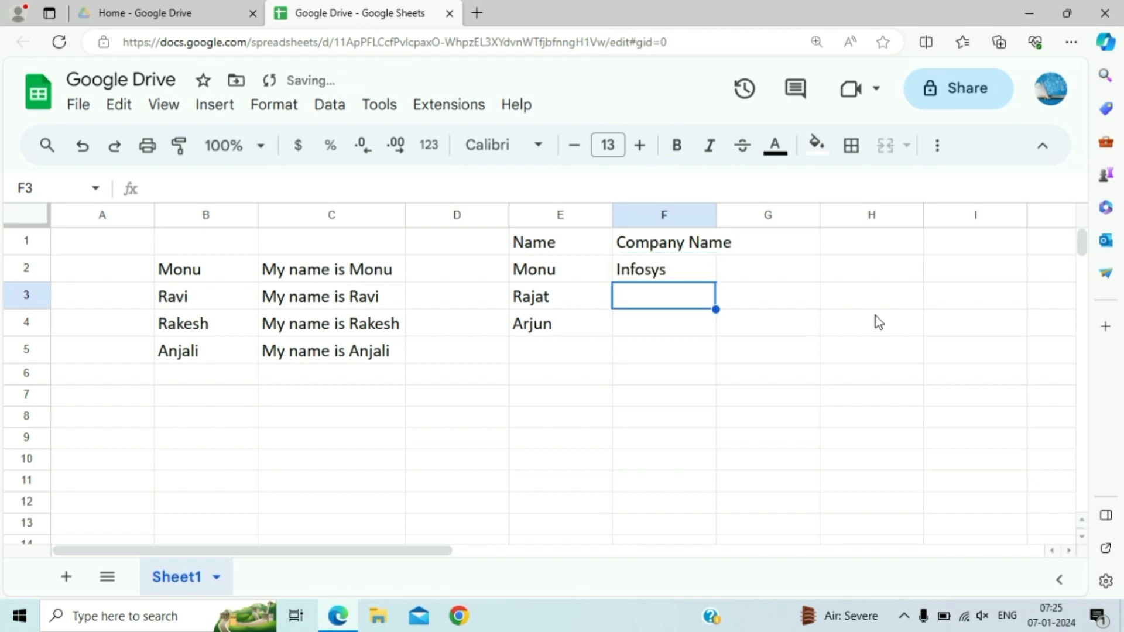
pyautogui.write('IBM')
pyautogui.press('Return')
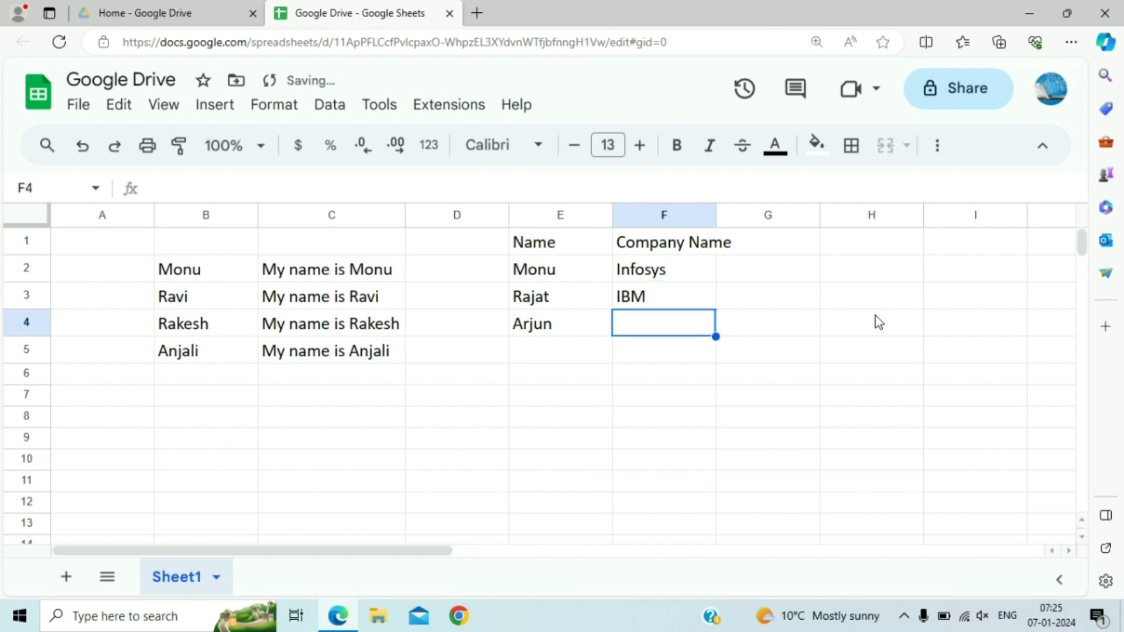
pyautogui.write('Si')
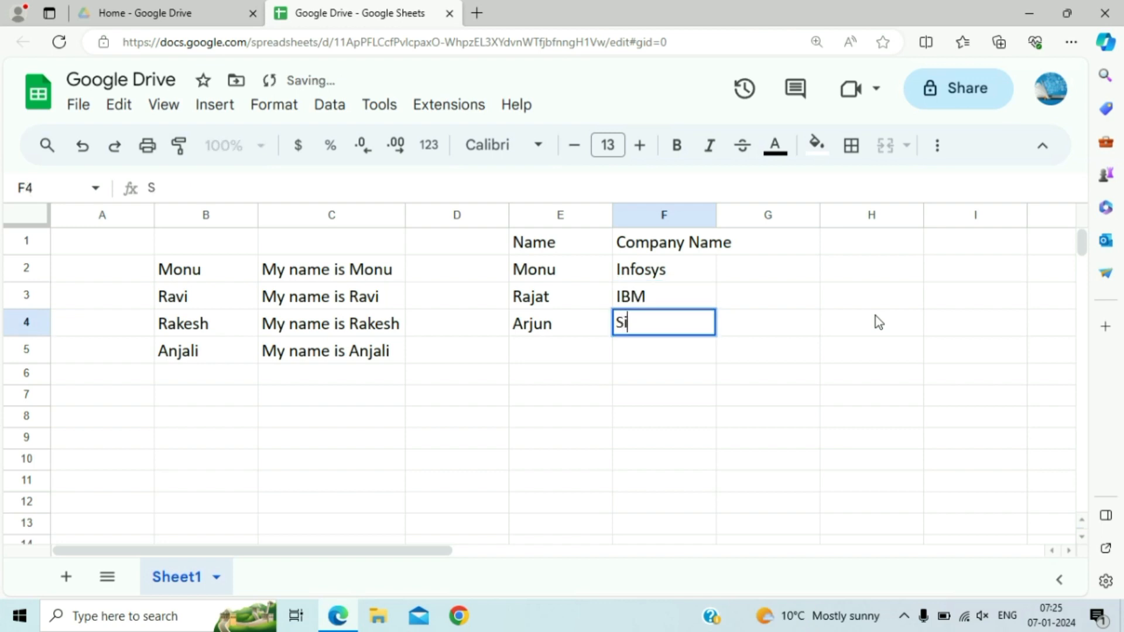
pyautogui.write('emens')
pyautogui.press('Tab')
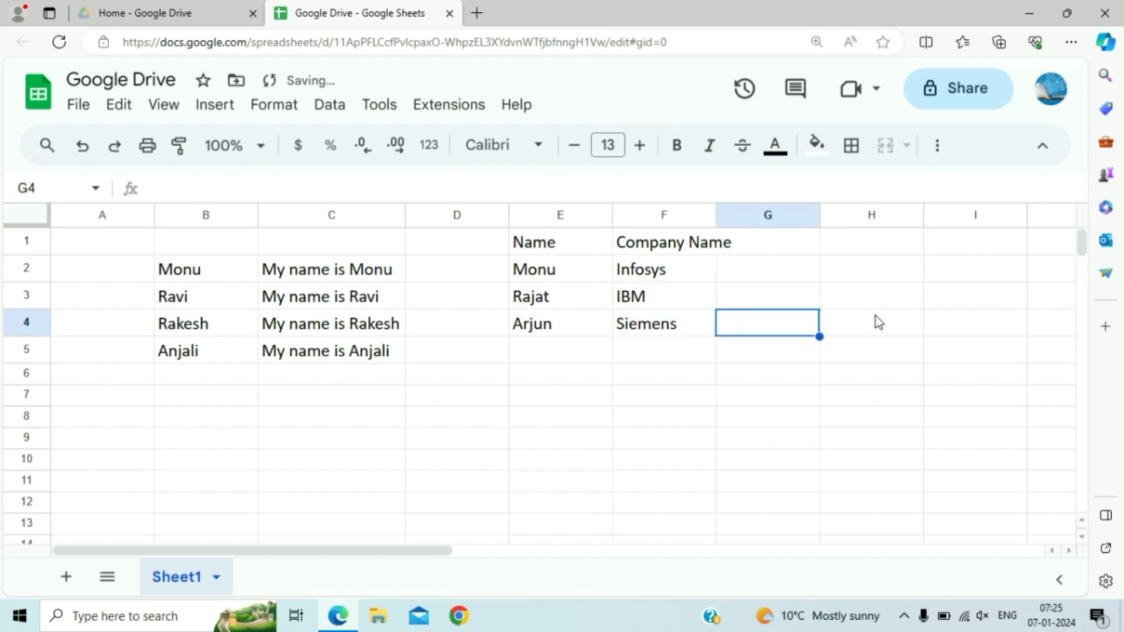
# Step: Fit column F's width to its contents so the Company Name header fits
pyautogui.press('Up')
pyautogui.press('Up')
pyautogui.press('Up')
pyautogui.press('Left')
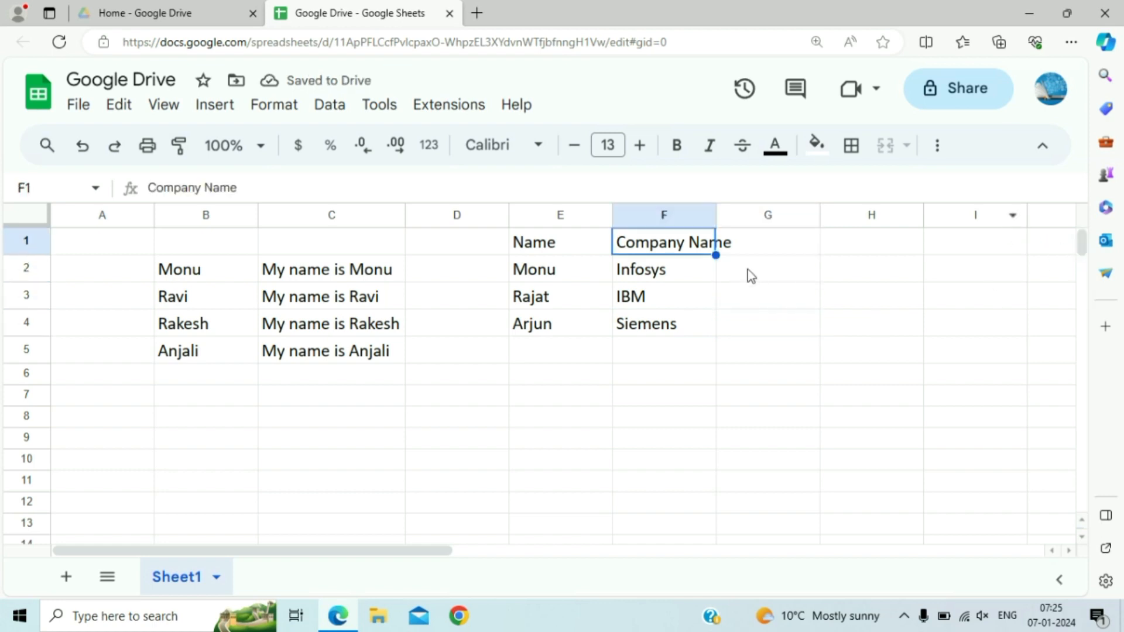
pyautogui.doubleClick(715, 214)
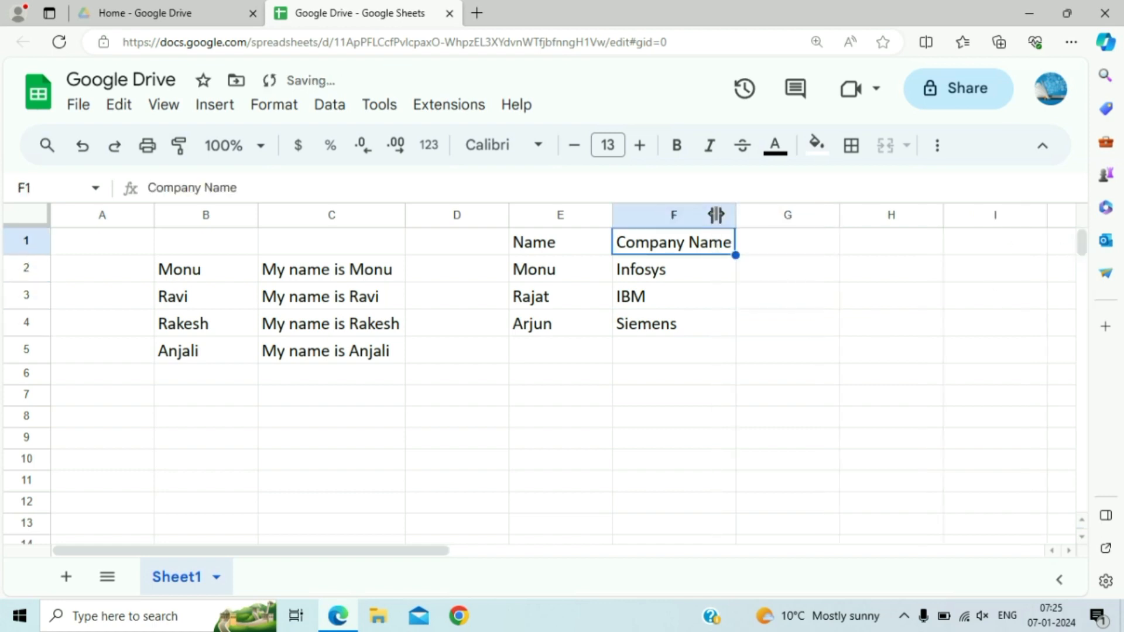
# Step: Check the existing CONCATENATE formula in C2 against the new company data in F2
pyautogui.click(760, 268)
pyautogui.click(395, 271)
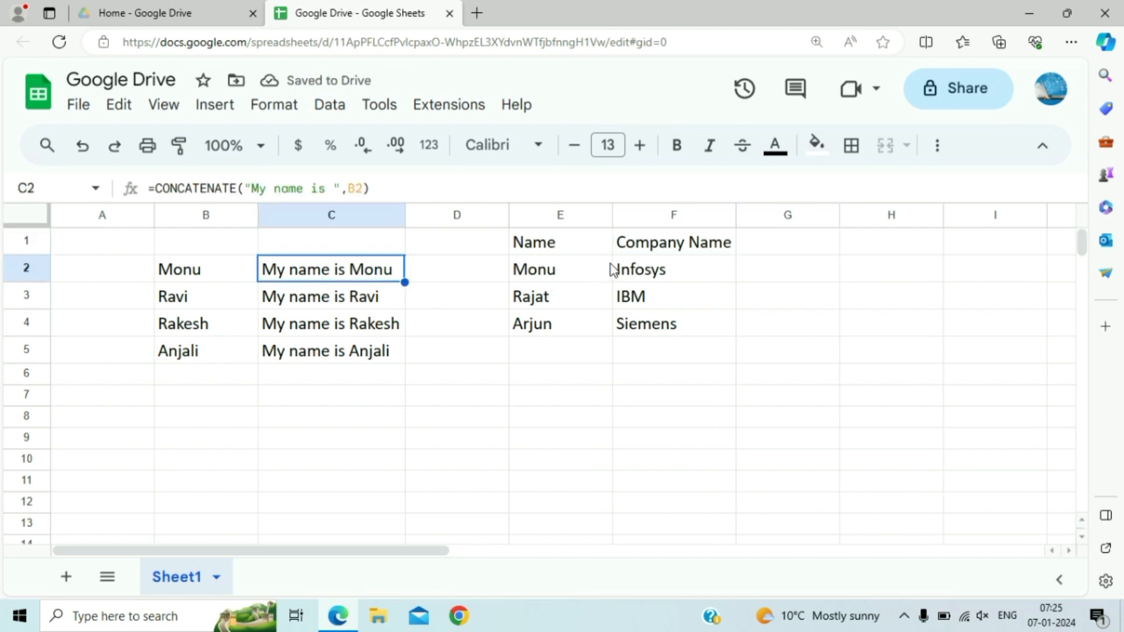
pyautogui.click(643, 276)
# Step: Select the empty header cell G1 beside Company Name, with the columns up to K in view
pyautogui.press('Right')
pyautogui.press('Right')
pyautogui.press('Right')
pyautogui.press('Right')
pyautogui.press('Right')
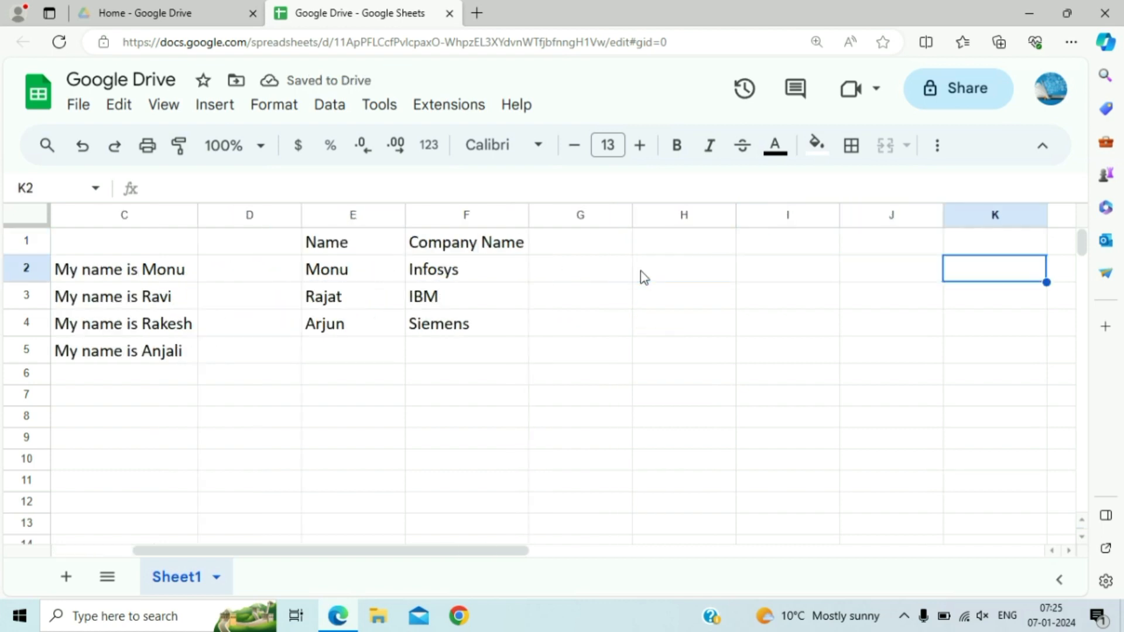
pyautogui.press('Left')
pyautogui.press('Left')
pyautogui.press('Left')
pyautogui.press('Left')
pyautogui.press('Up')
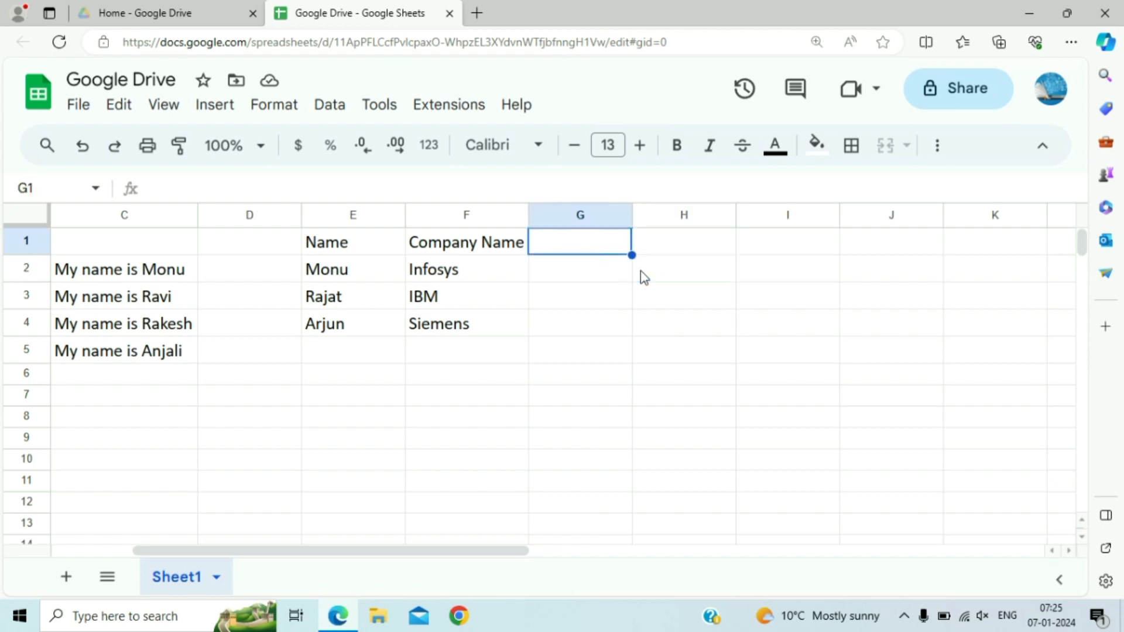
pyautogui.write('S')
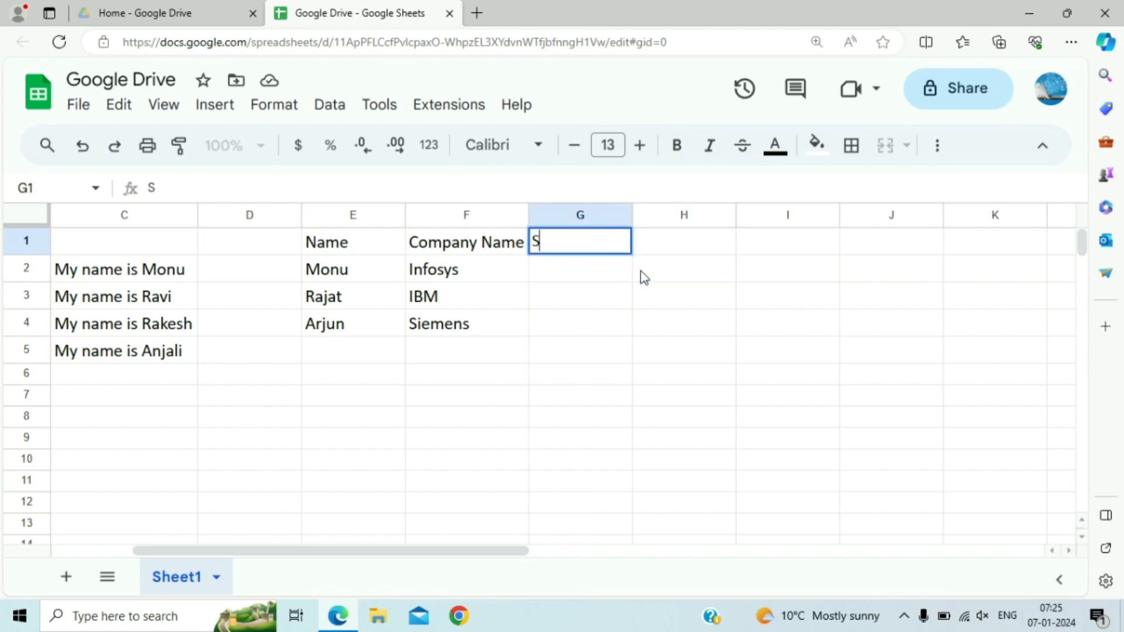
pyautogui.write('entence')
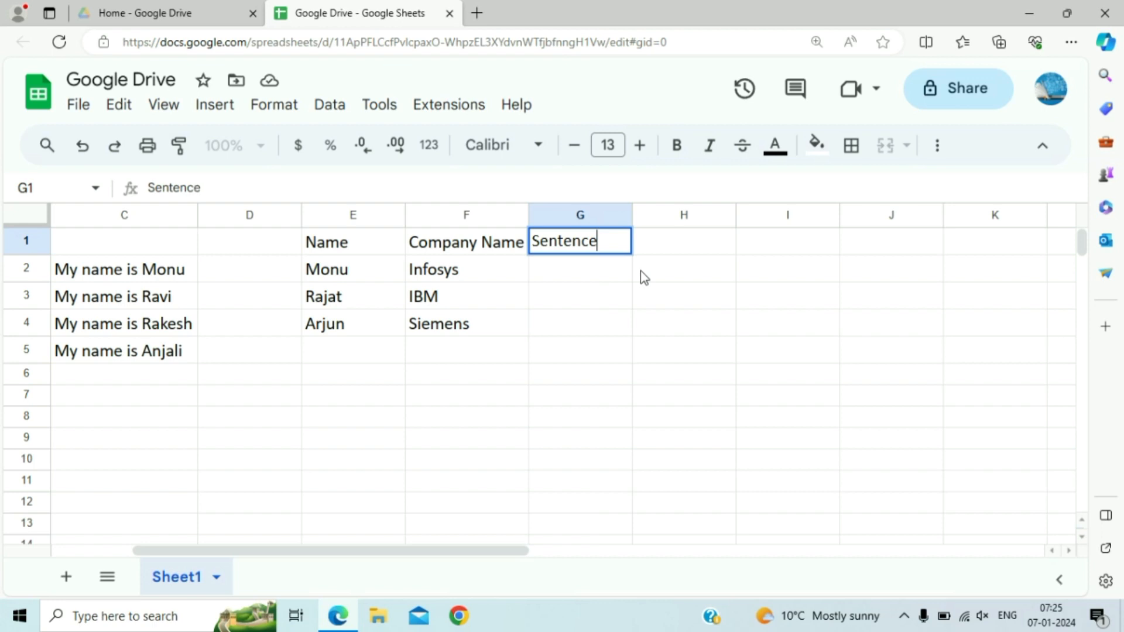
pyautogui.press('Escape')
# Step: Enter the column header "Message" in G1 and move to G2 below it
pyautogui.write('Ms')
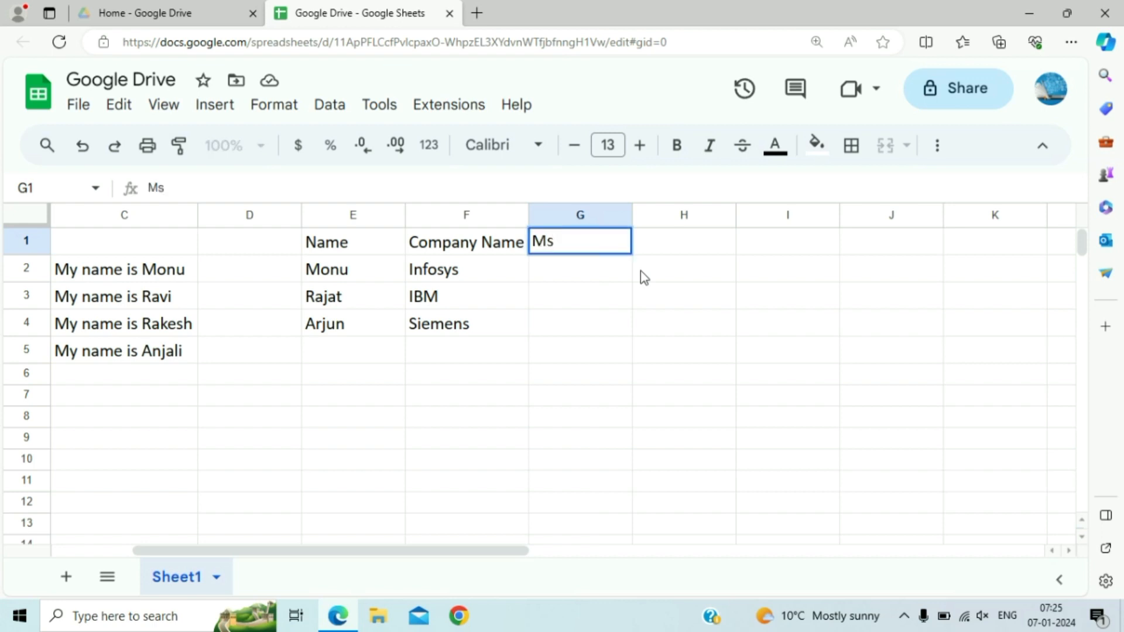
pyautogui.press('BackSpace')
pyautogui.write('essaf')
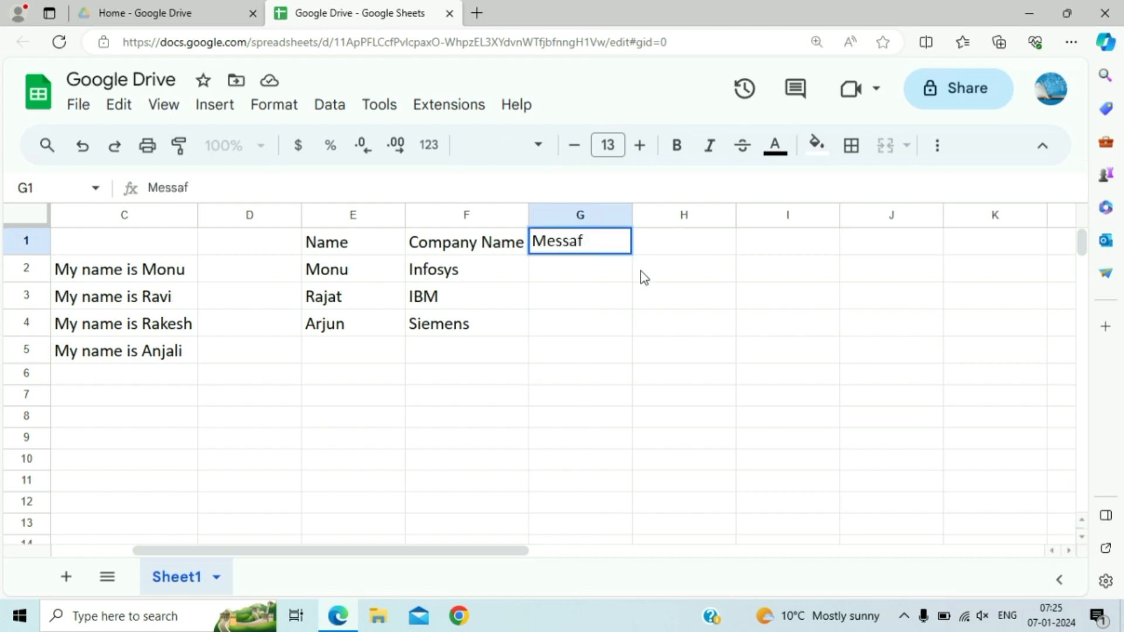
pyautogui.press('BackSpace')
pyautogui.write('ge')
pyautogui.press('Tab')
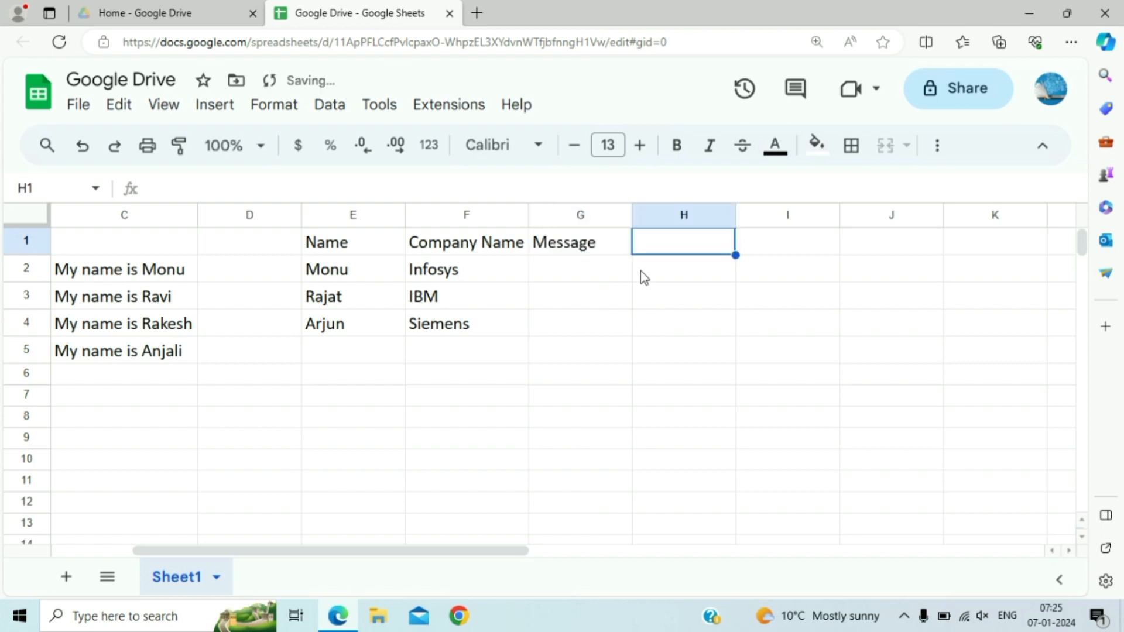
pyautogui.press('Return')
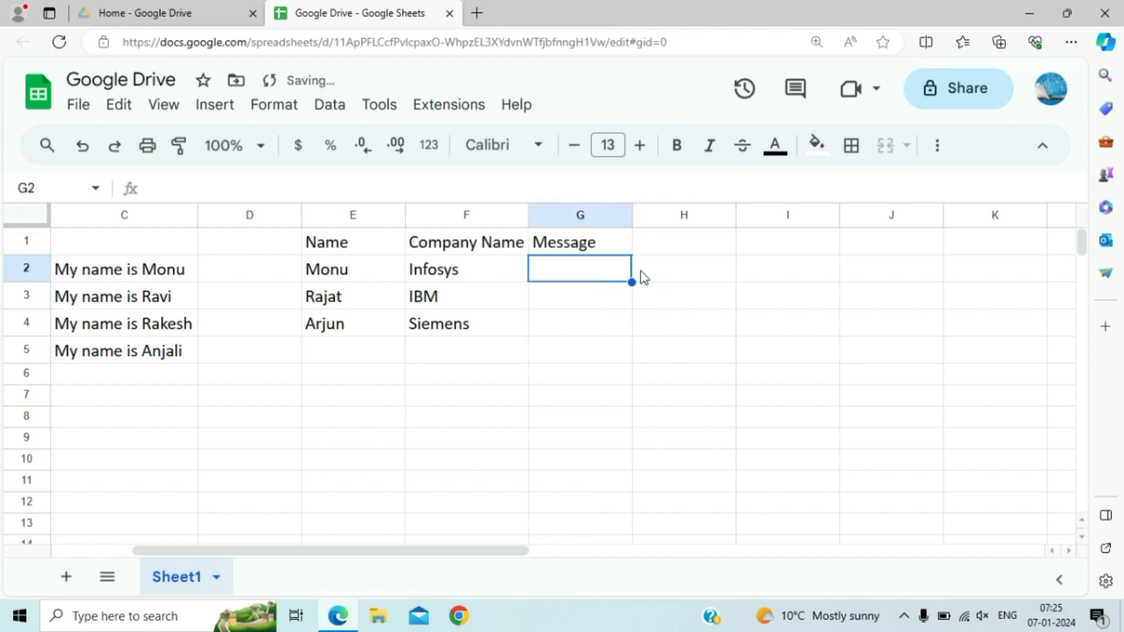
# Step: Start a CONCATENATE formula in G2 with the text "My name is " followed by a reference to E2
pyautogui.write('=')
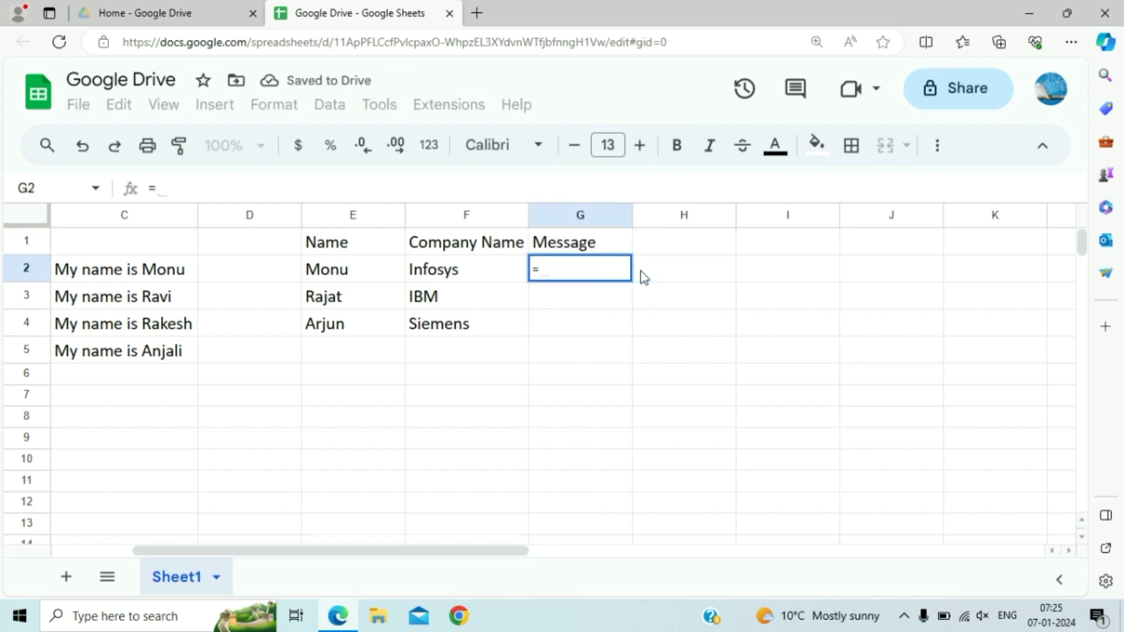
pyautogui.write('concate')
pyautogui.press('Tab')
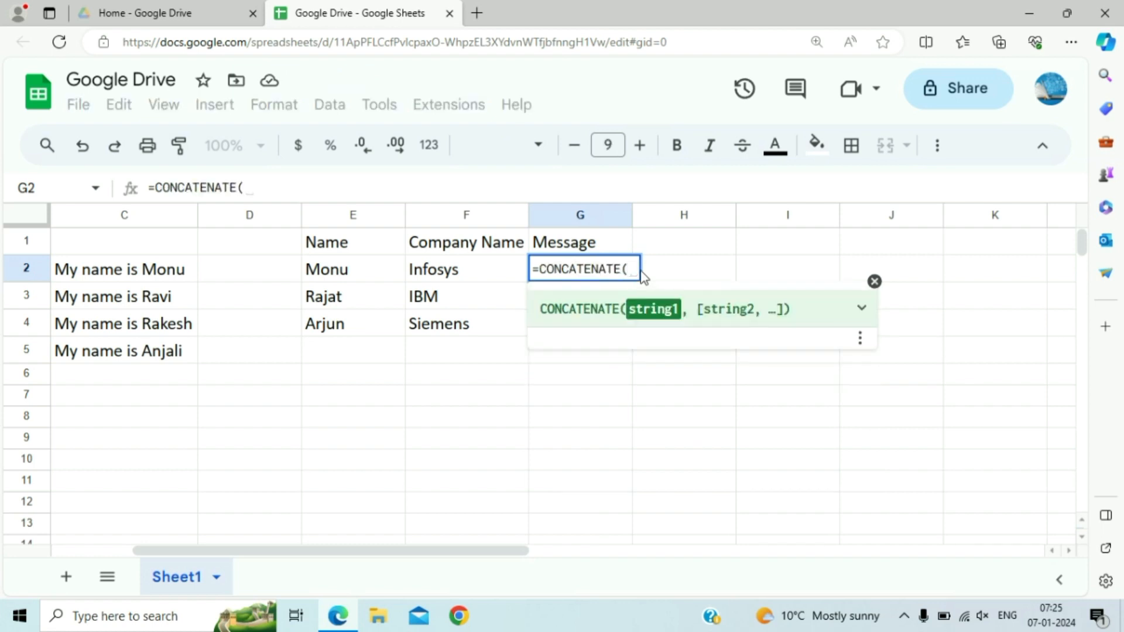
pyautogui.write('"')
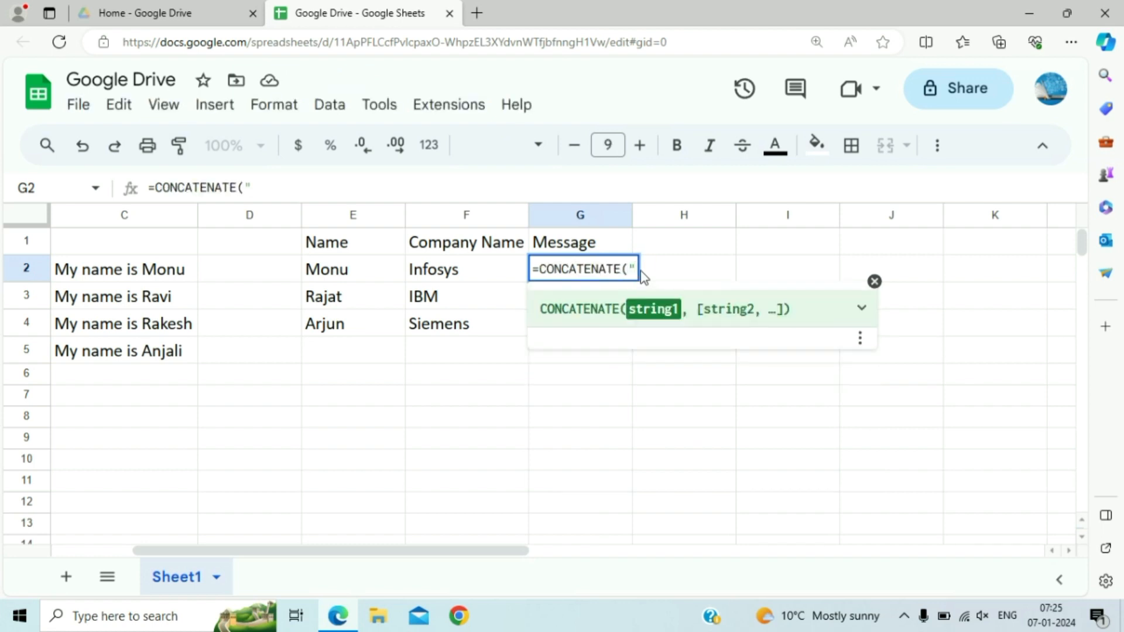
pyautogui.write('My name i')
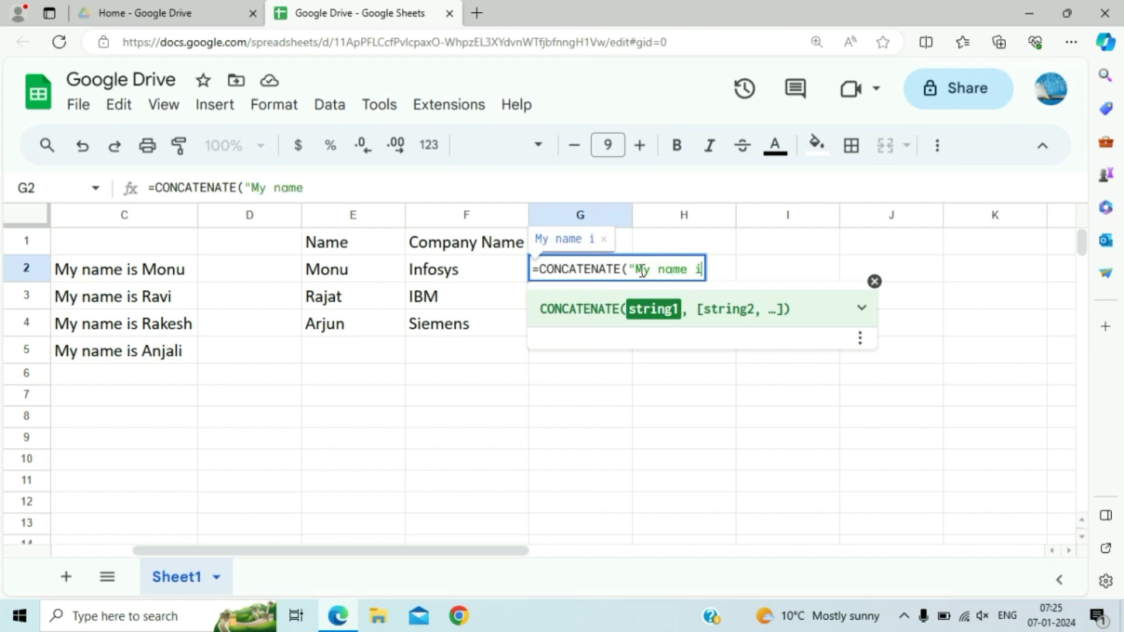
pyautogui.write('s "')
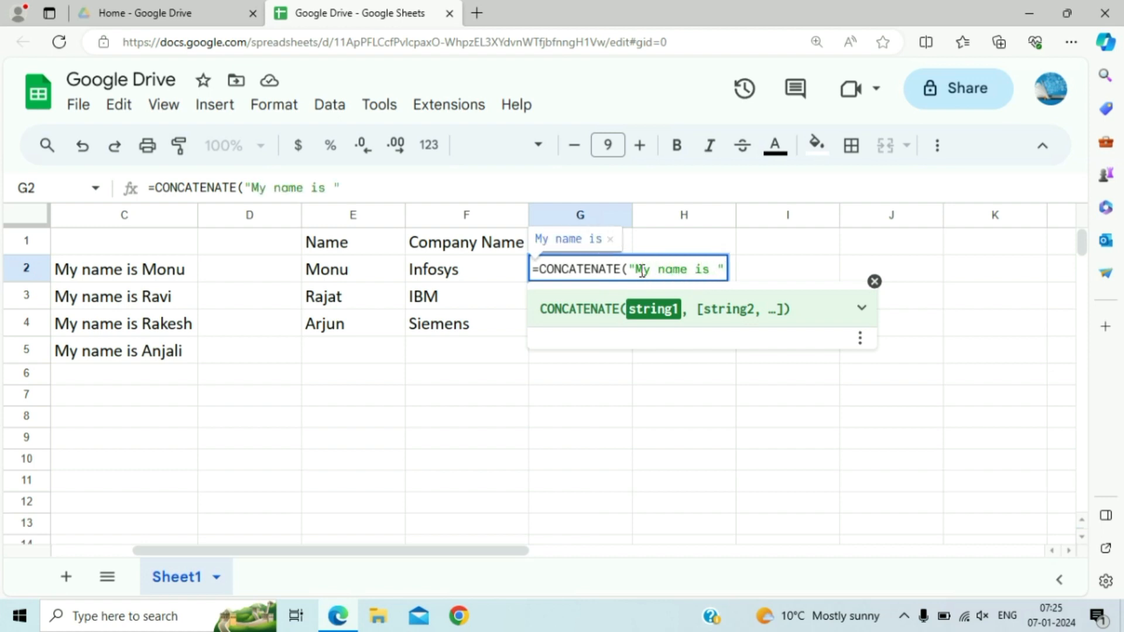
pyautogui.write(',')
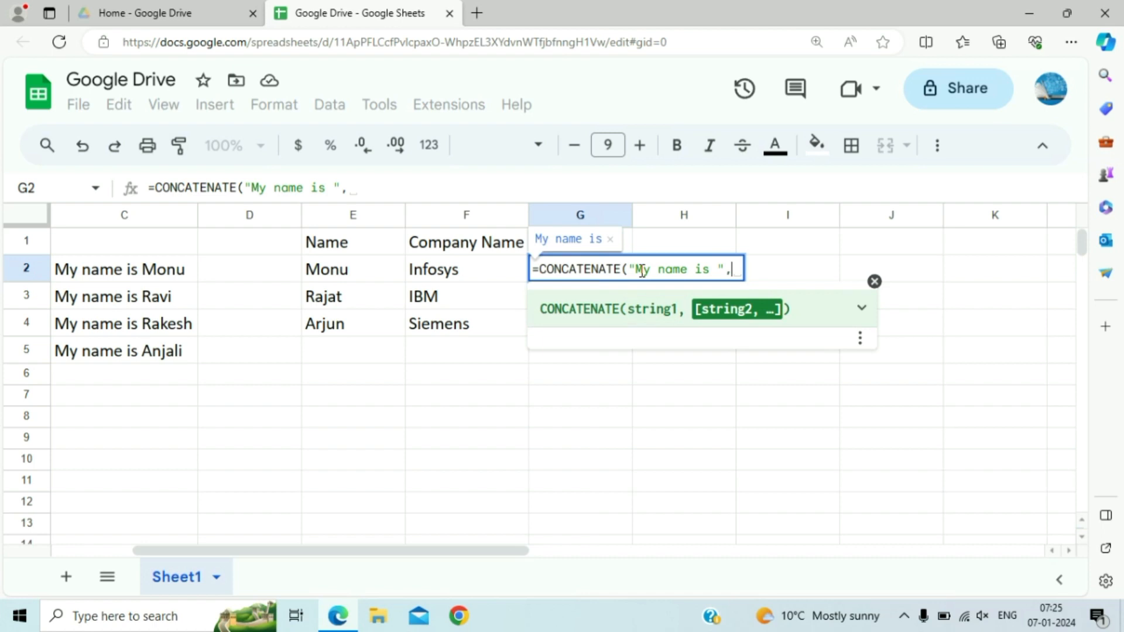
pyautogui.press('Left')
pyautogui.press('Left')
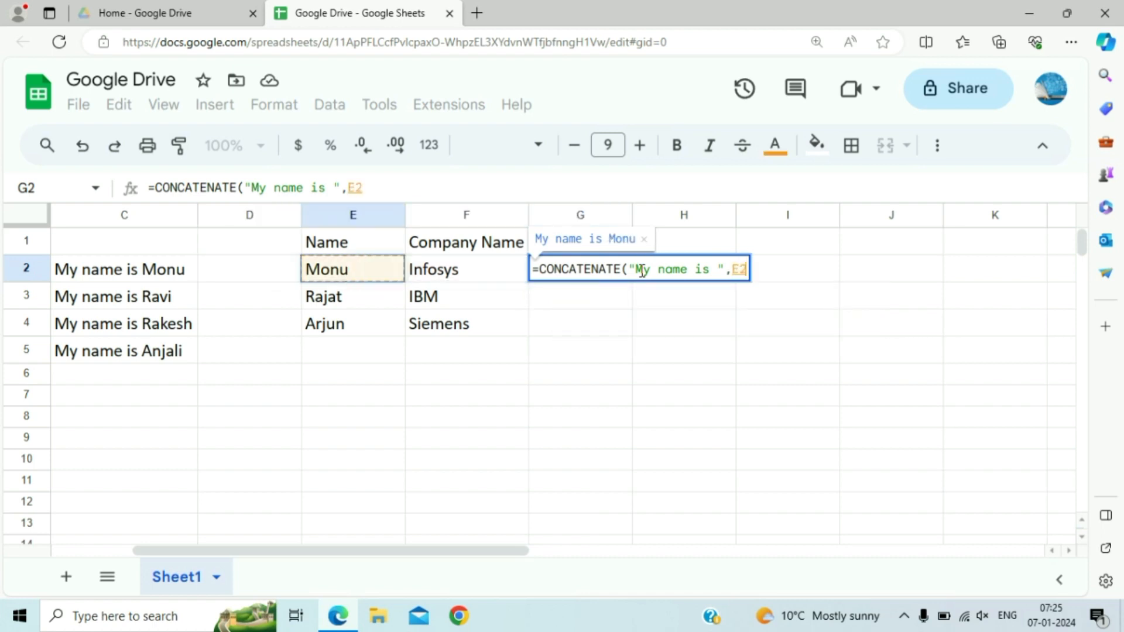
# Step: Add the text "working with" after the E2 reference in G2's CONCATENATE formula, leaving it ready for another argument
pyautogui.write(',')
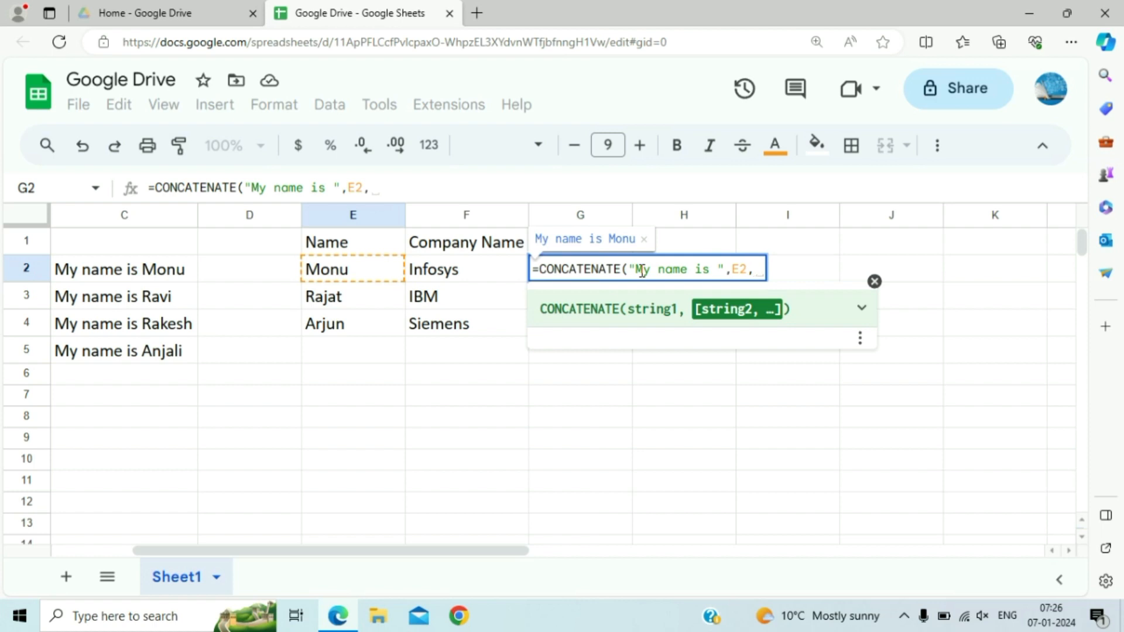
pyautogui.write('"')
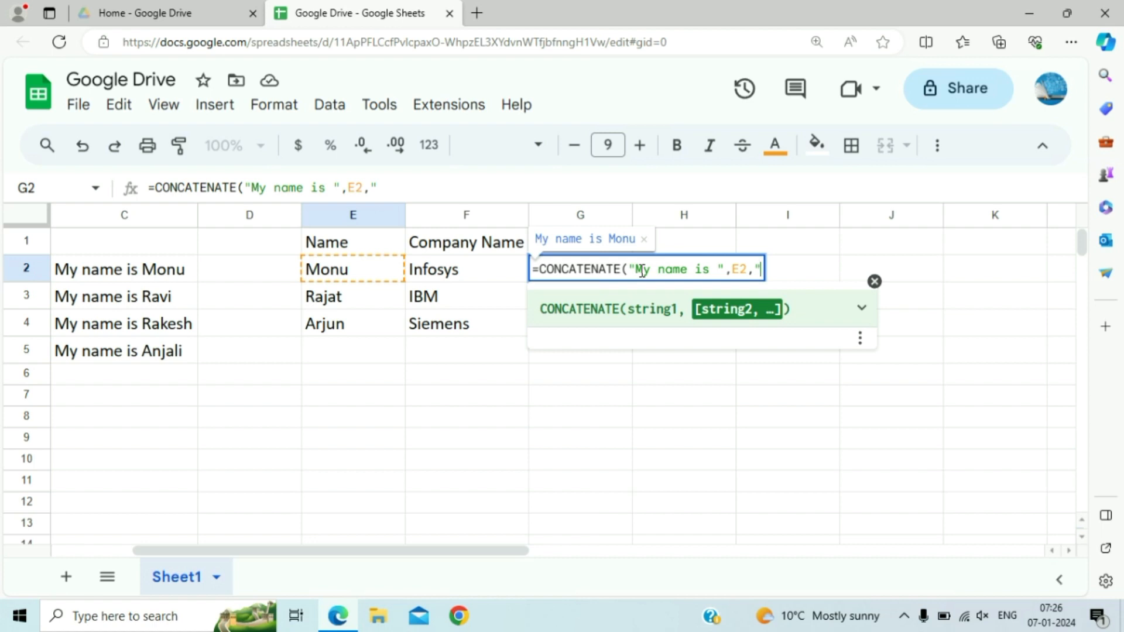
pyautogui.write('Wor')
pyautogui.press('BackSpace')
pyautogui.press('BackSpace')
pyautogui.press('BackSpace')
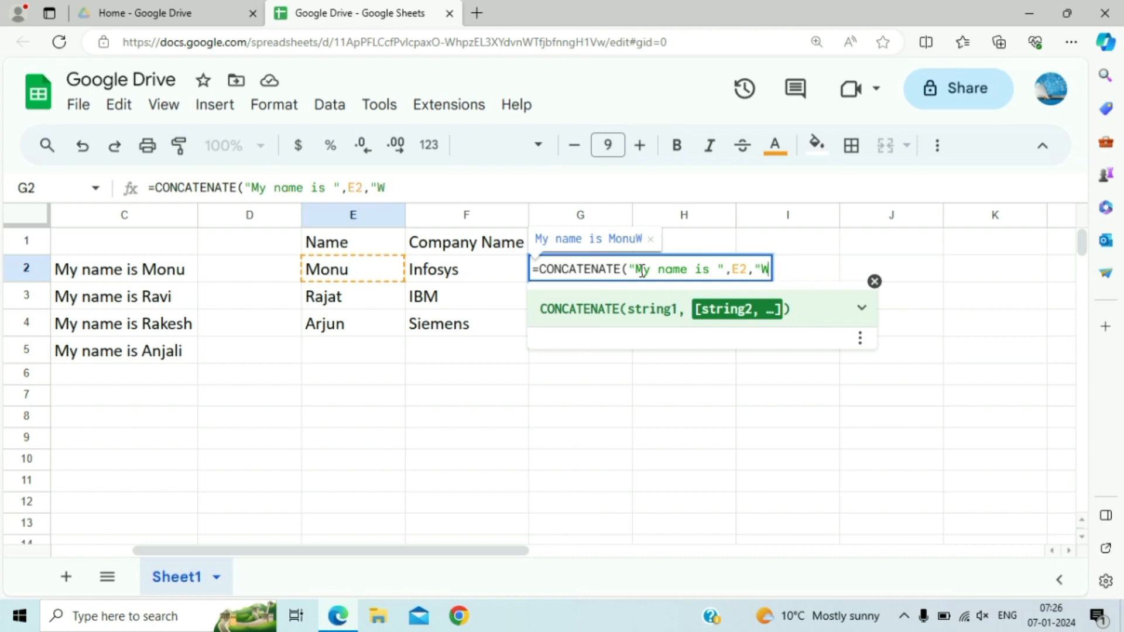
pyautogui.write('working with')
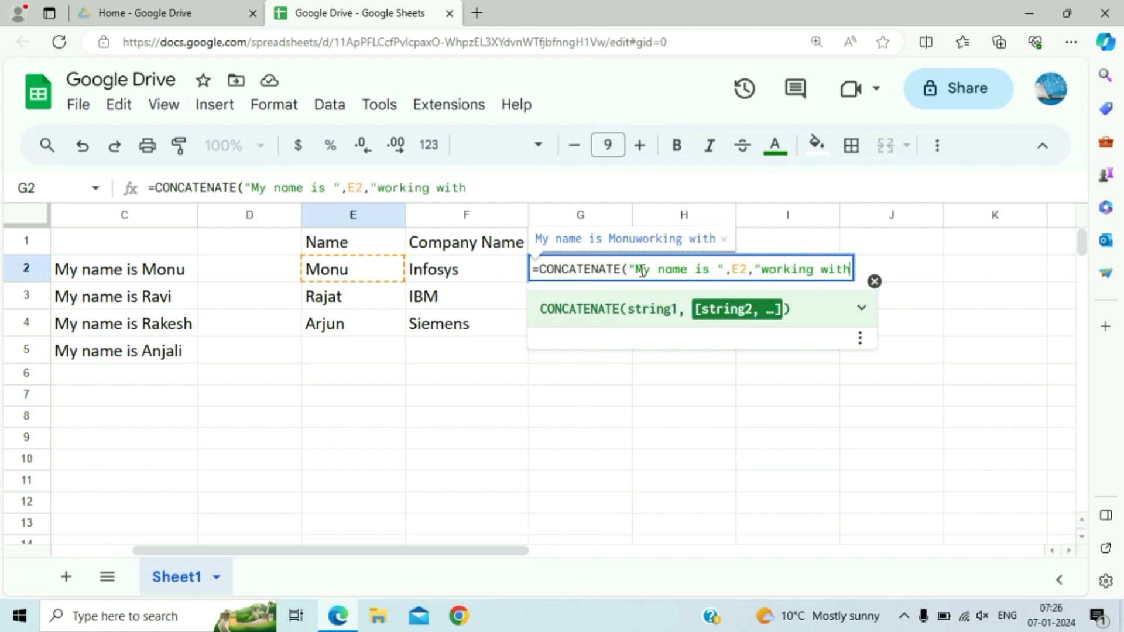
pyautogui.write('",')
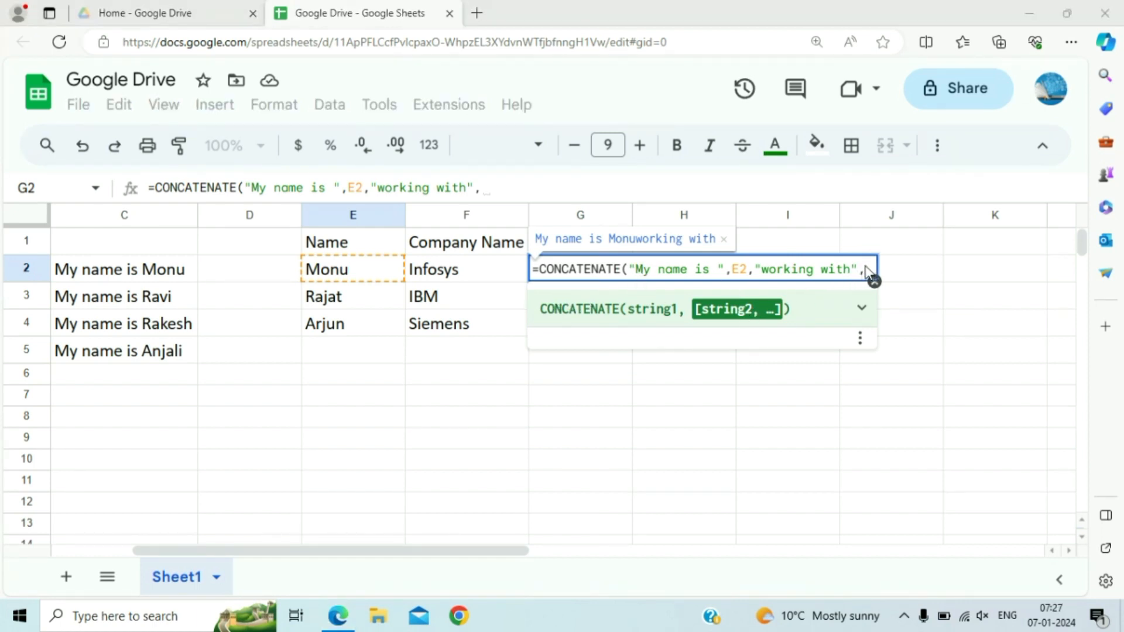
pyautogui.click(849, 447)
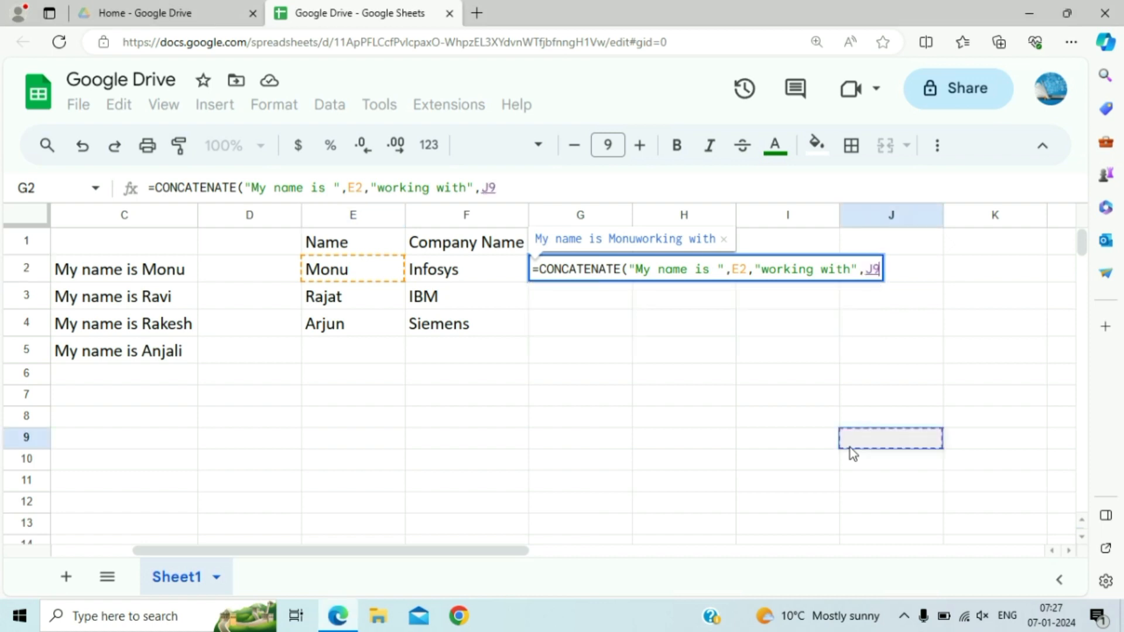
pyautogui.press('BackSpace')
pyautogui.press('BackSpace')
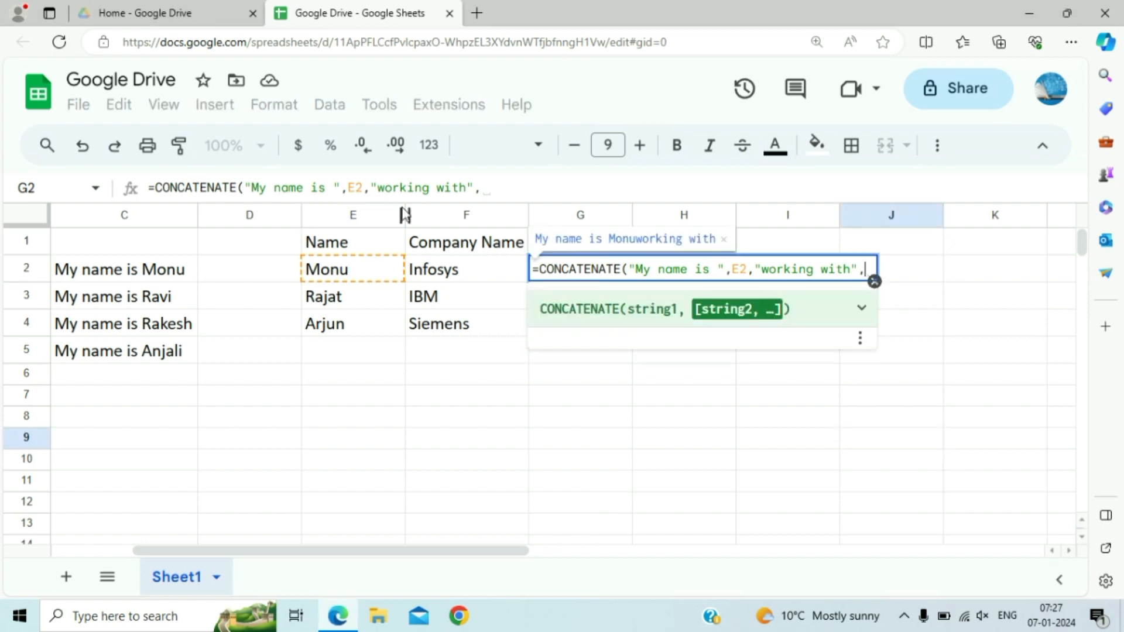
# Step: Add the company name in F2 as the last argument and complete the CONCATENATE formula in G2
pyautogui.click(450, 279)
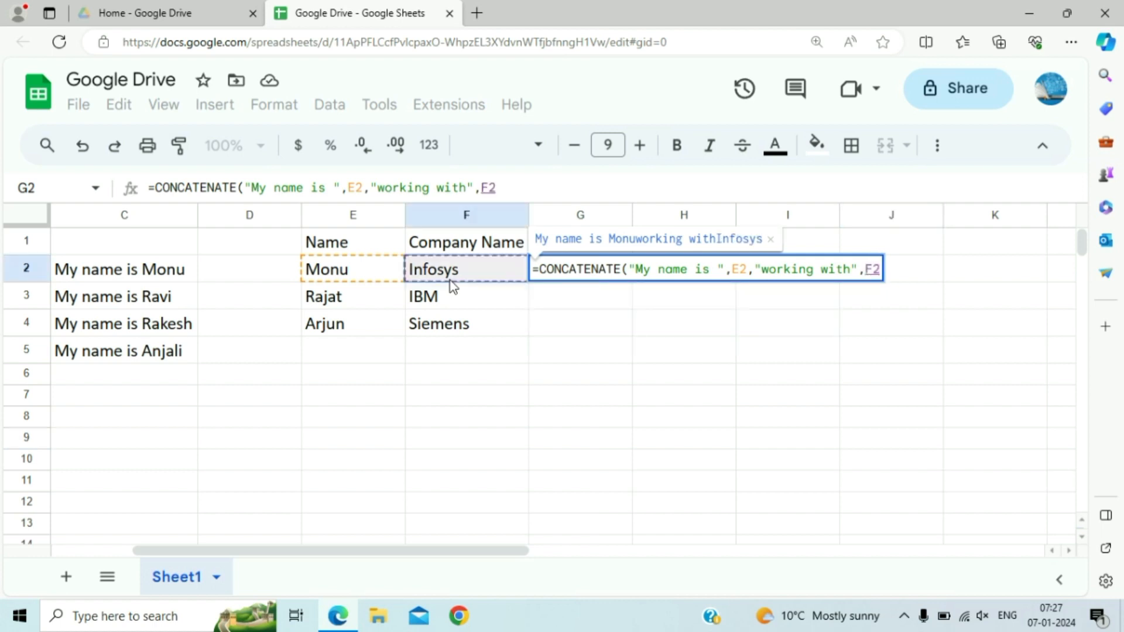
pyautogui.write(')')
pyautogui.press('Return')
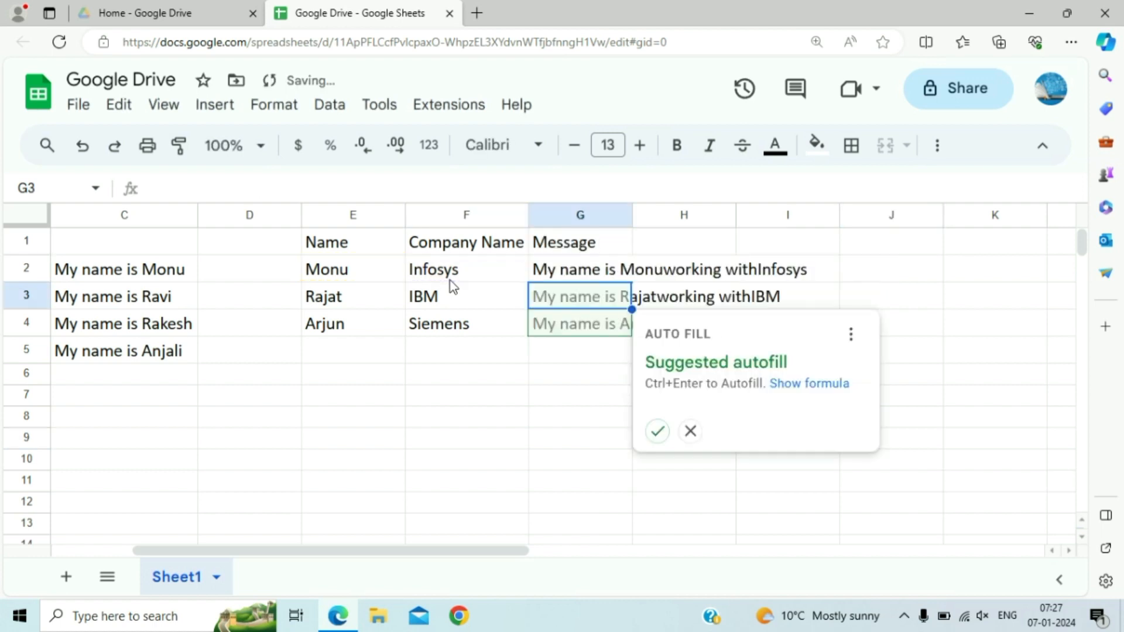
# Step: Accept the suggested autofill for G3 and G4, and fit column G to its contents
pyautogui.click(656, 433)
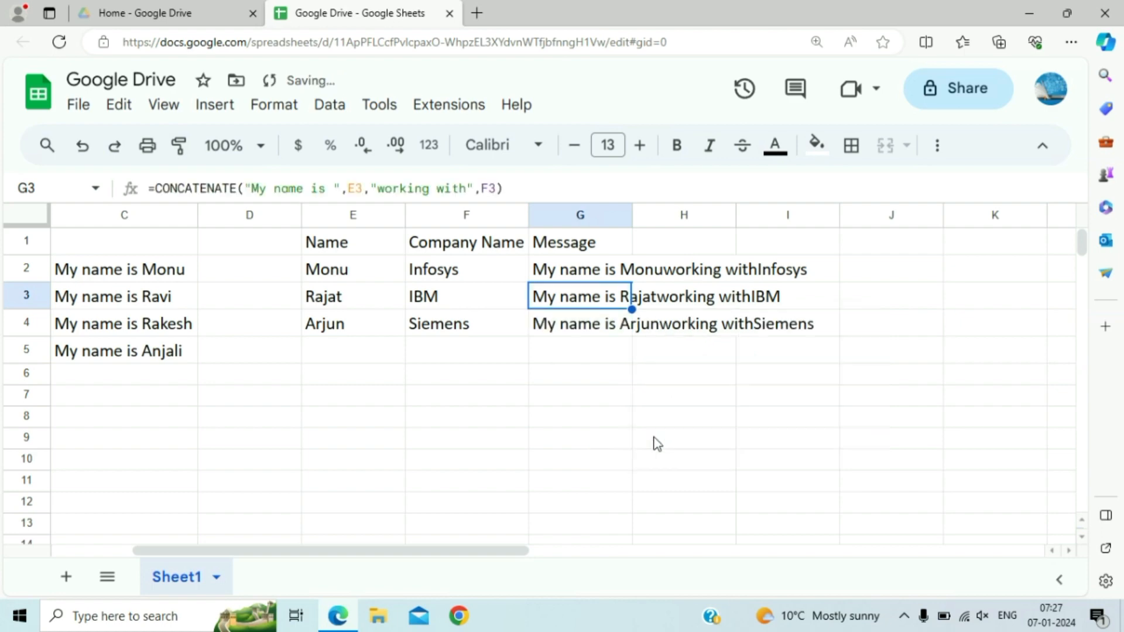
pyautogui.moveTo(632, 216); pyautogui.dragTo(632, 216)
pyautogui.doubleClick(632, 216)
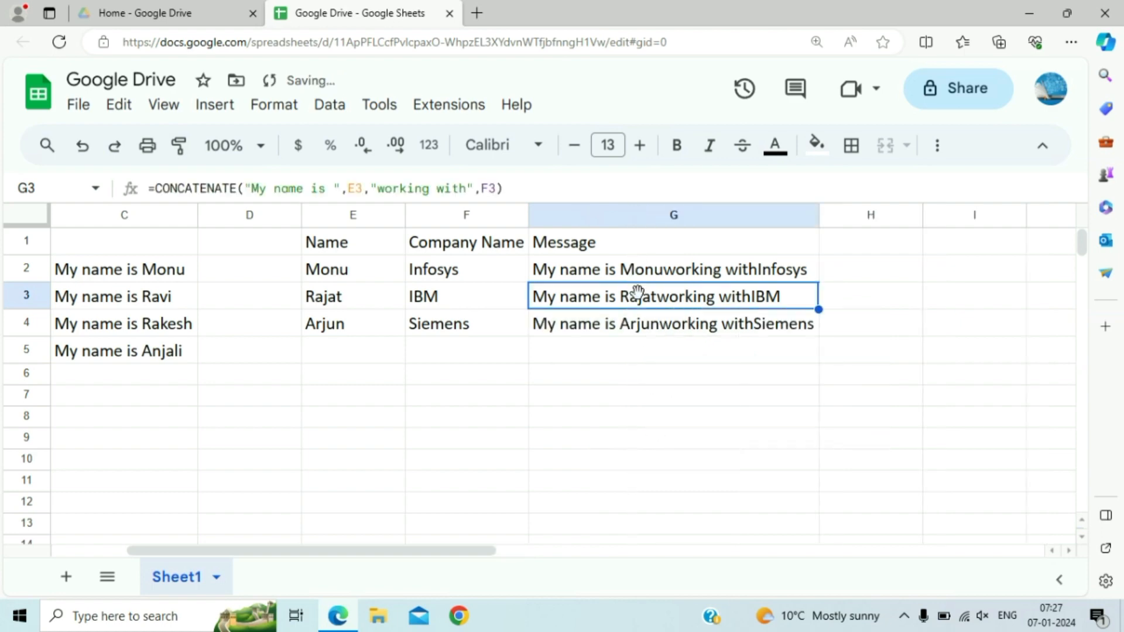
# Step: Edit G2's formula so the middle text has a space before and after it, as " working with "
pyautogui.click(572, 277)
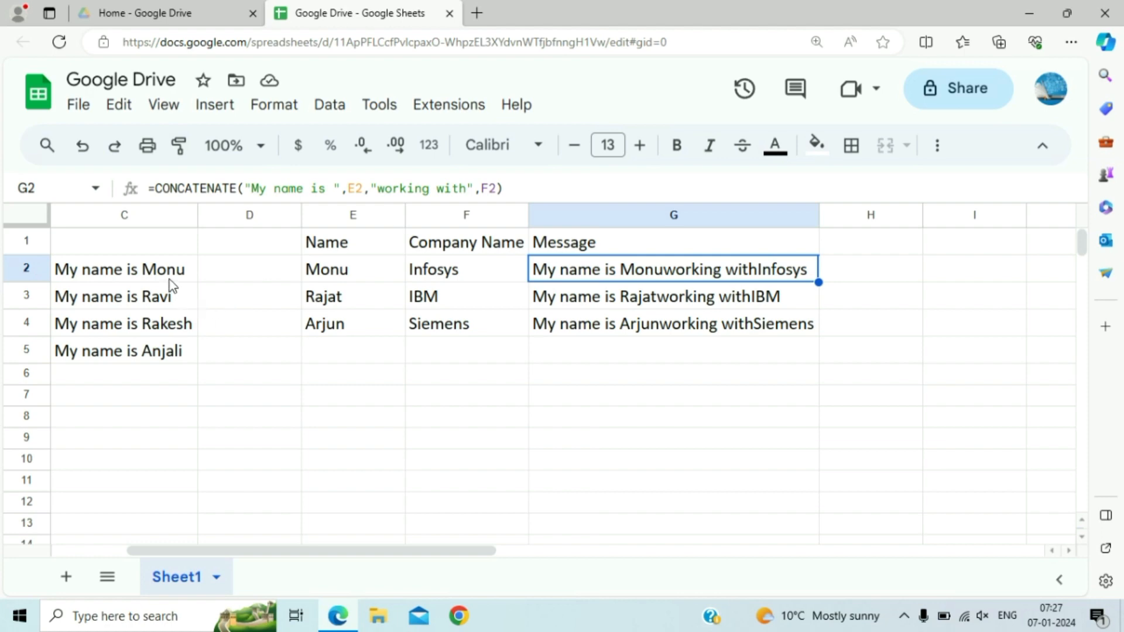
pyautogui.click(380, 188)
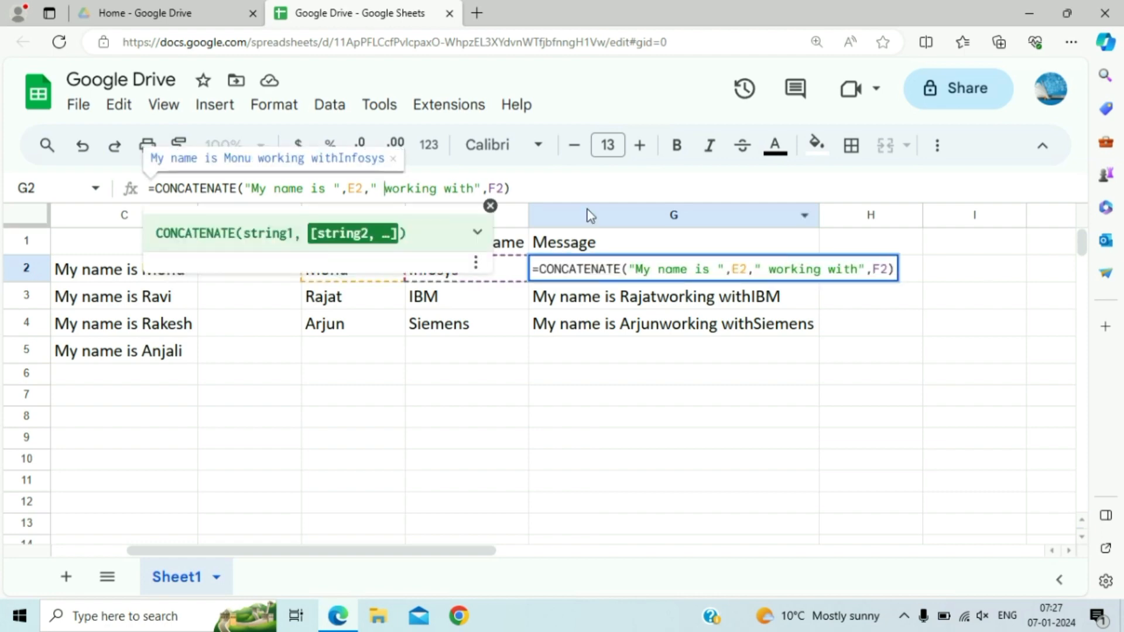
pyautogui.press('Right')
pyautogui.press('Right')
pyautogui.press('Right')
pyautogui.press('Right')
pyautogui.press('Right')
pyautogui.press('Right')
pyautogui.press('Right')
pyautogui.press('Right')
pyautogui.press('Right')
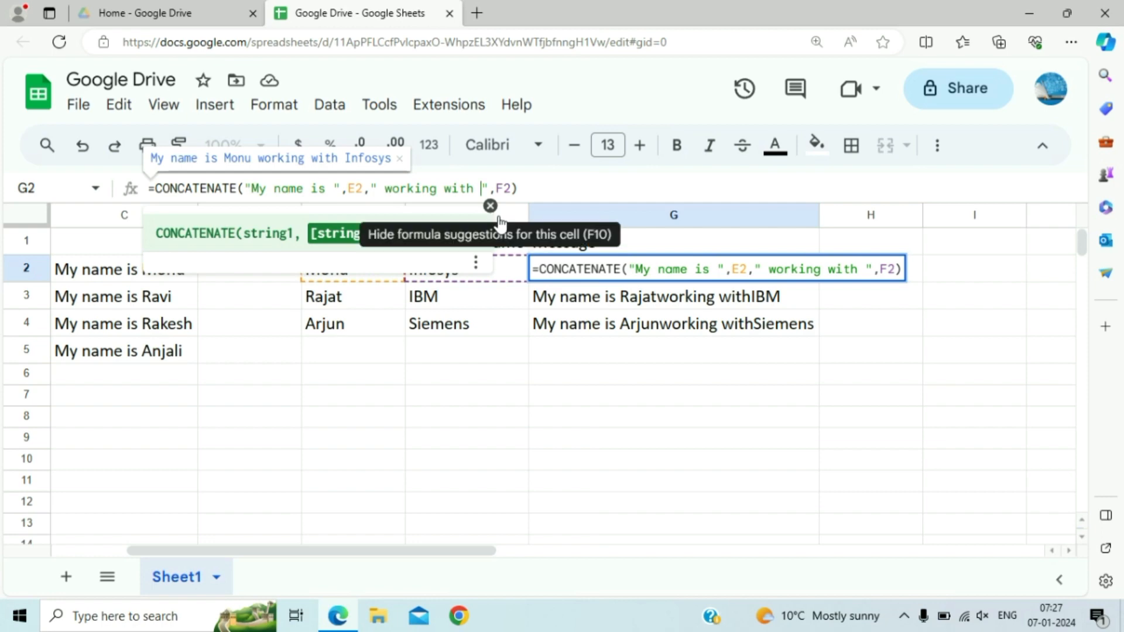
pyautogui.press('Return')
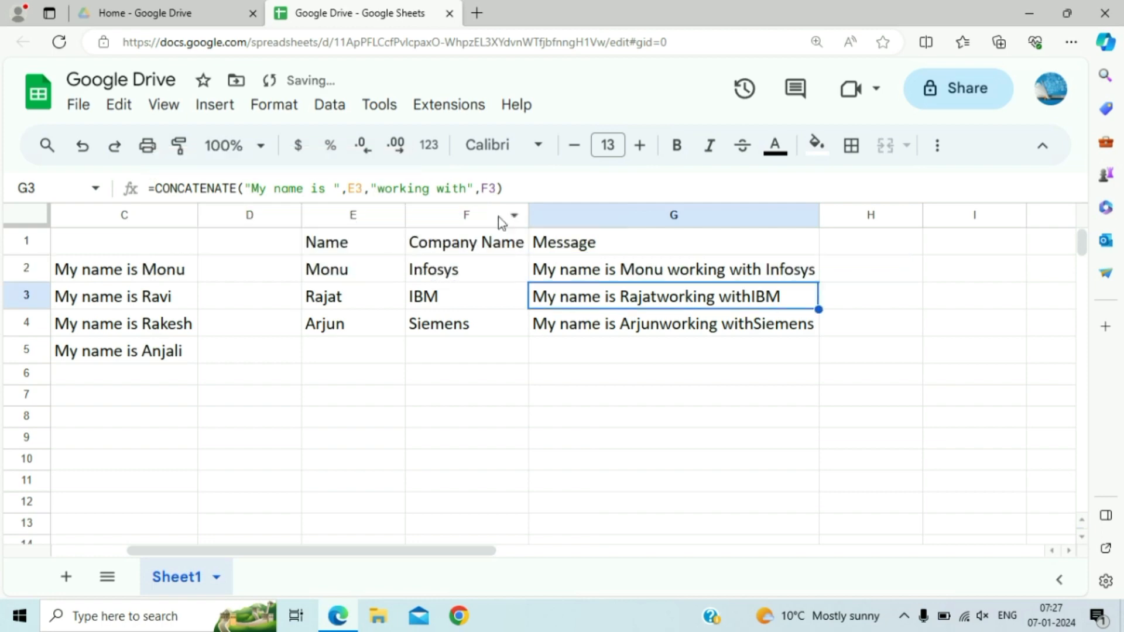
# Step: Fill G2's corrected formula into G3 and G4, and widen column G slightly to fit the messages
pyautogui.hotkey('ctrl', 'd')
pyautogui.press('Down')
pyautogui.hotkey('ctrl', 'd')
pyautogui.press('Up')
pyautogui.press('Up')
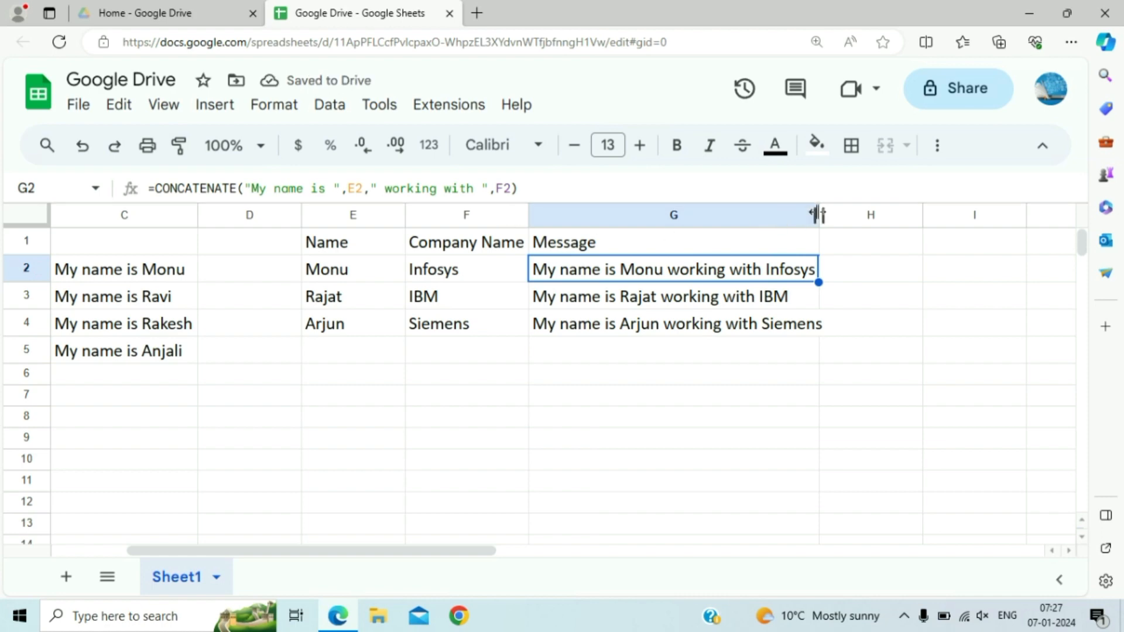
pyautogui.moveTo(818, 215); pyautogui.dragTo(834, 217)
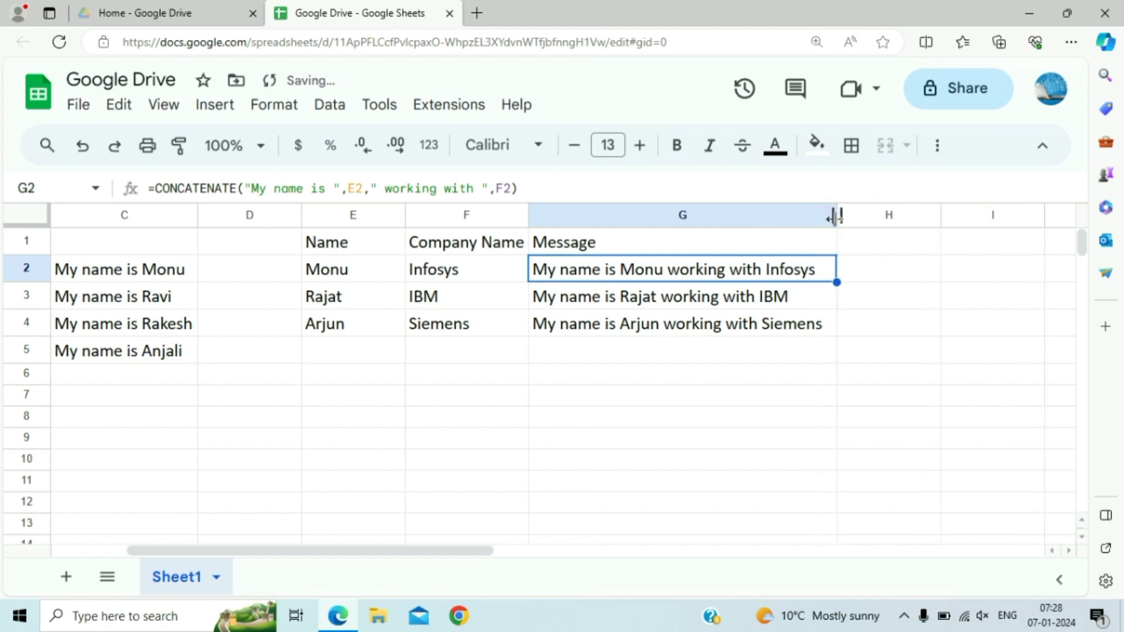
# Step: Append the text "." as a final argument after F2 in G2's CONCATENATE formula
pyautogui.press('F2')
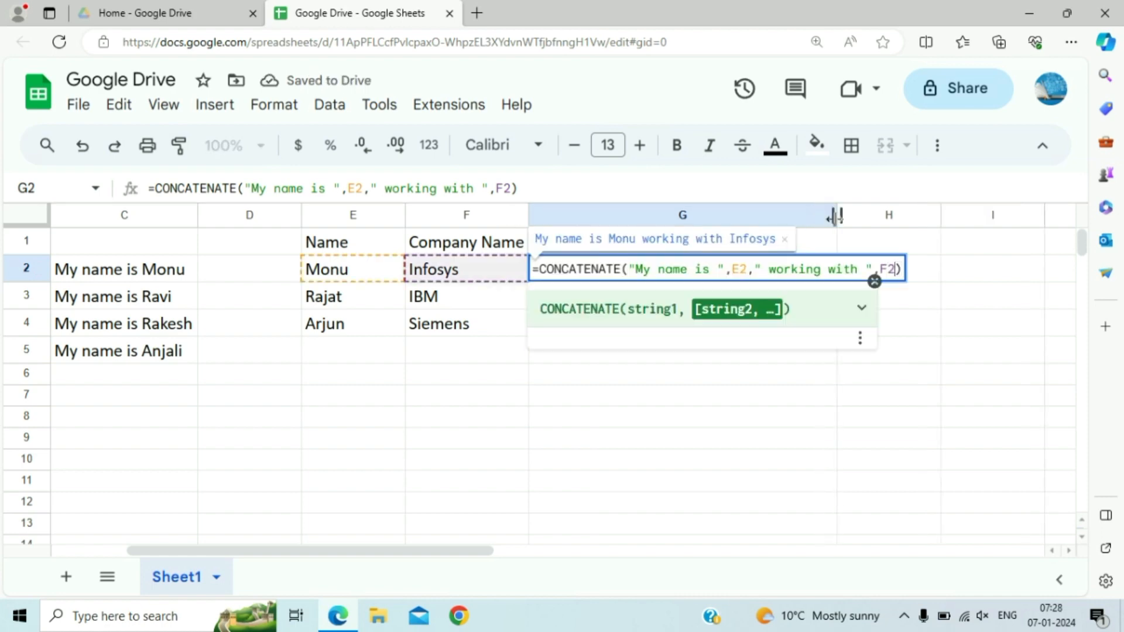
pyautogui.write(',')
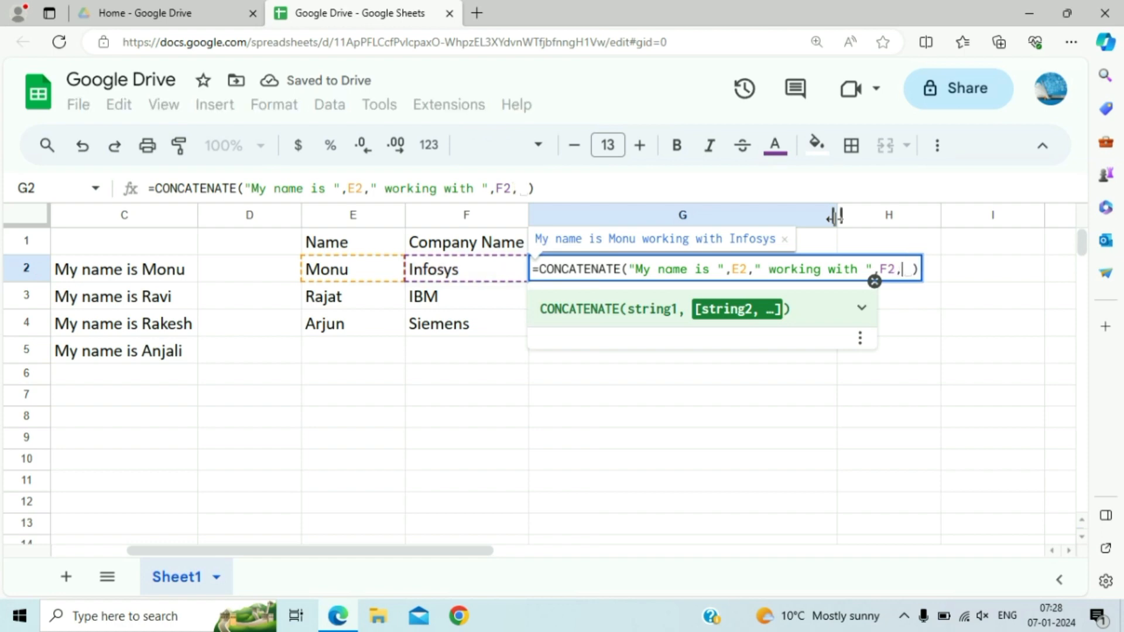
pyautogui.write('"')
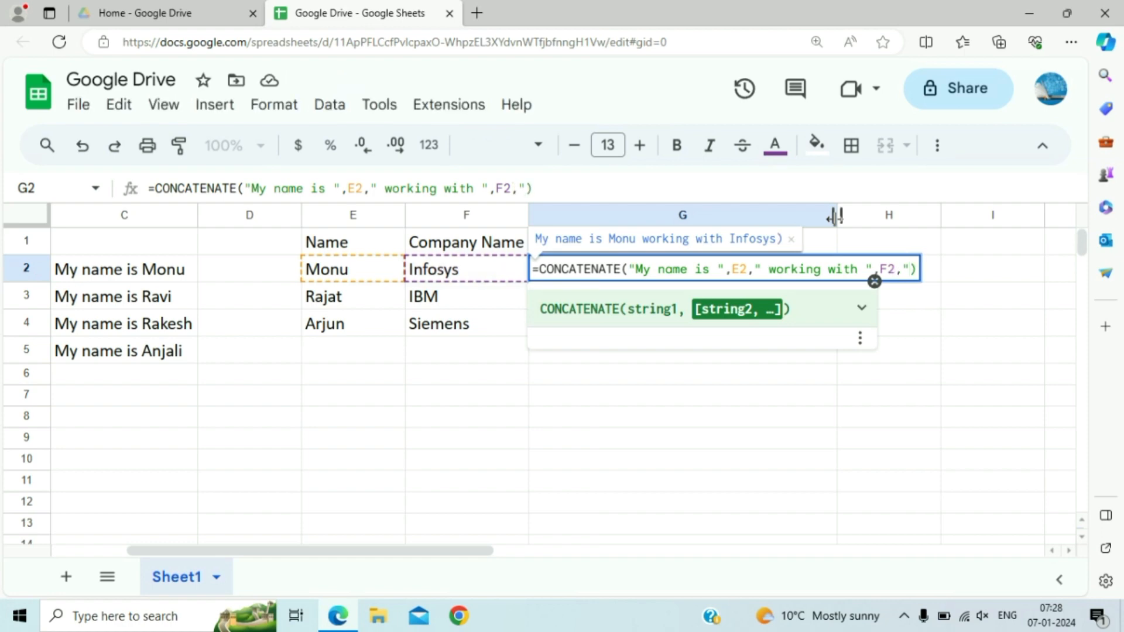
pyautogui.write('."')
pyautogui.press('Return')
# Step: Copy the formula with the full stop down to G3 and G4, and return to G2
pyautogui.hotkey('ctrl', 'd')
pyautogui.press('Down')
pyautogui.hotkey('ctrl', 'd')
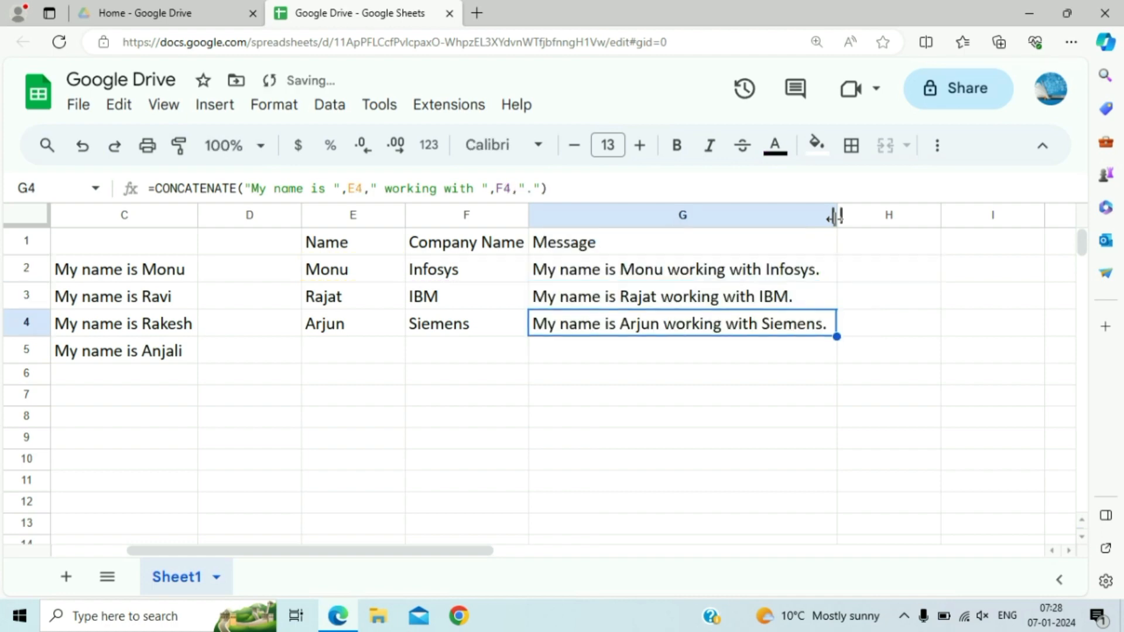
pyautogui.press('Up')
pyautogui.press('Up')
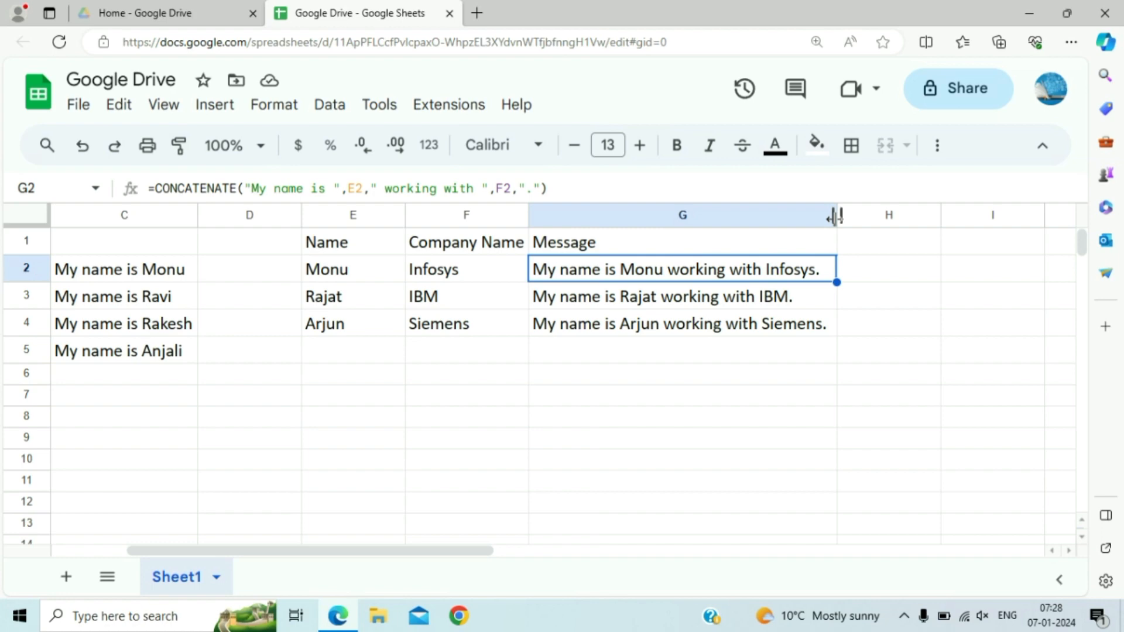
pyautogui.press('Left')
pyautogui.press('Left')
pyautogui.press('Right')
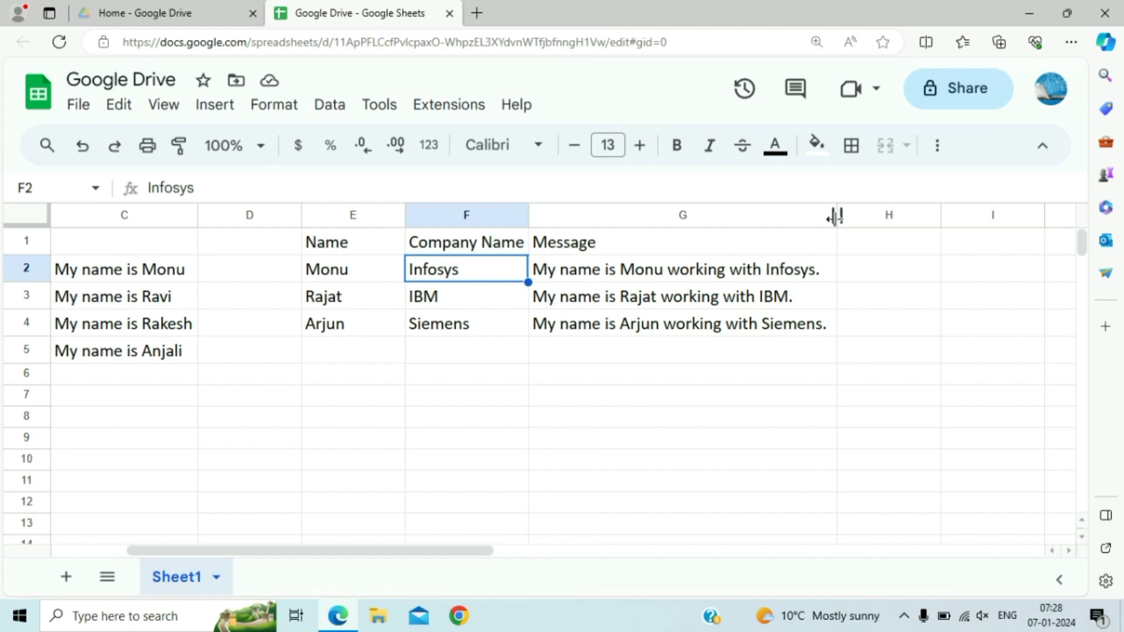
pyautogui.press('Right')
pyautogui.press('Right')
pyautogui.press('Left')
pyautogui.press('Left')
pyautogui.press('Right')
pyautogui.press('Right')
pyautogui.press('Right')
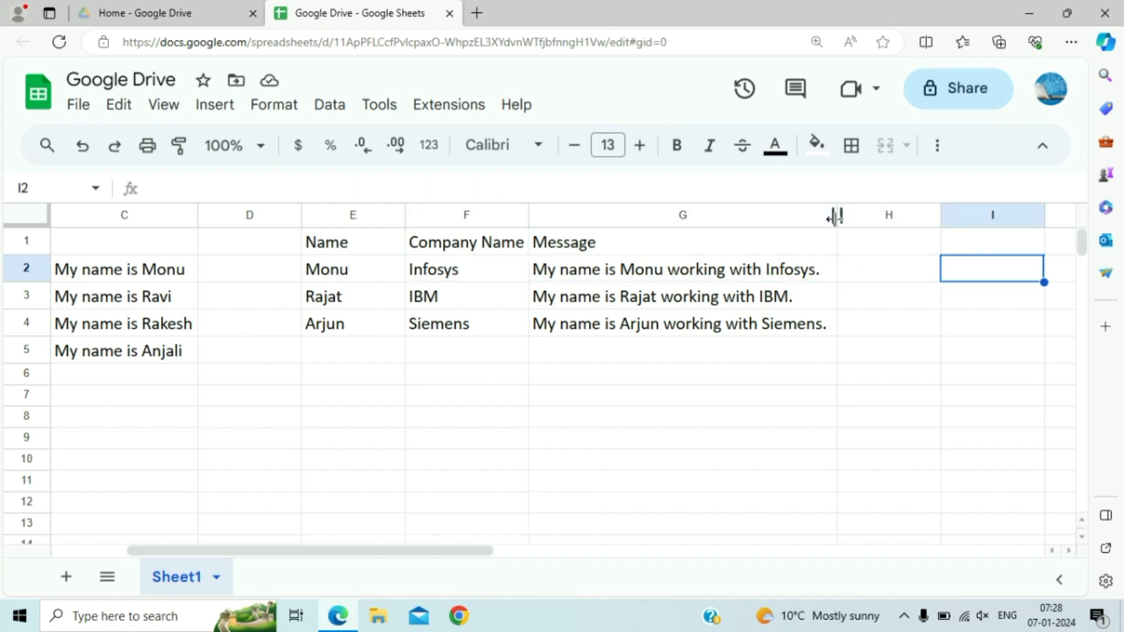
pyautogui.press('Right')
pyautogui.press('Right')
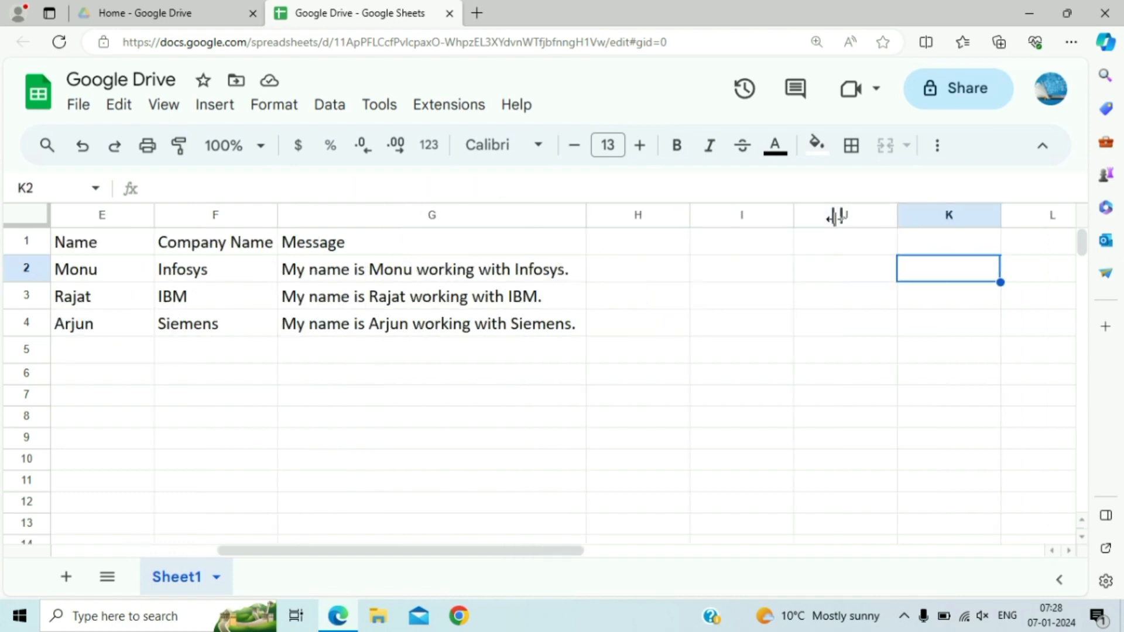
# Step: Enter the header "Concatenate Alternative" in H1 and fit column H to its width
pyautogui.press('Left')
pyautogui.press('Left')
pyautogui.press('Left')
pyautogui.press('Up')
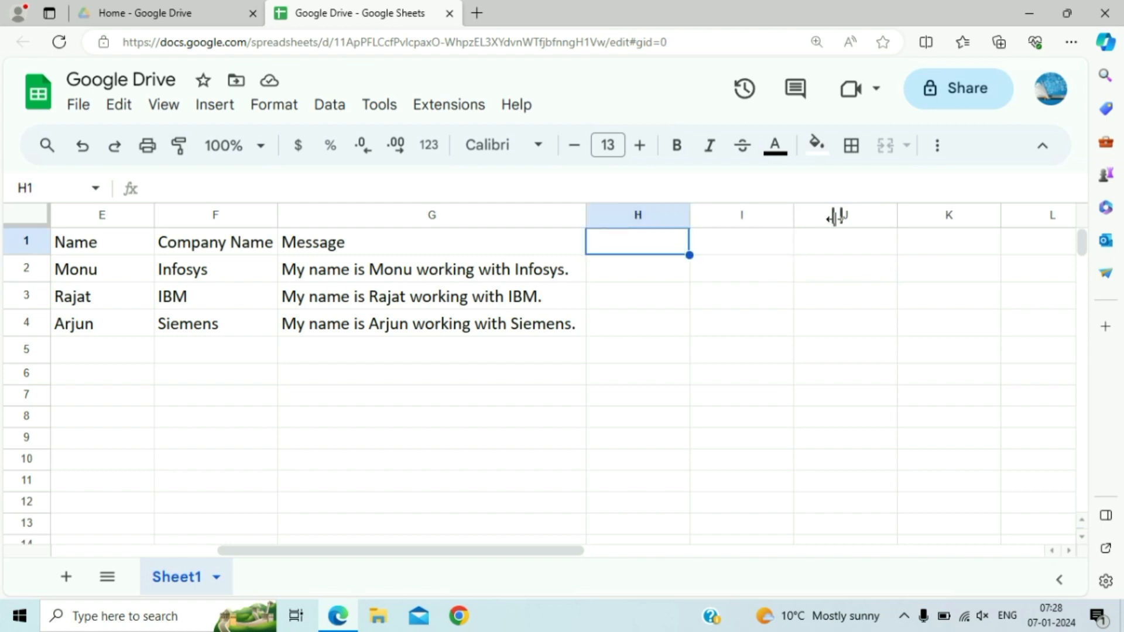
pyautogui.write('Concate')
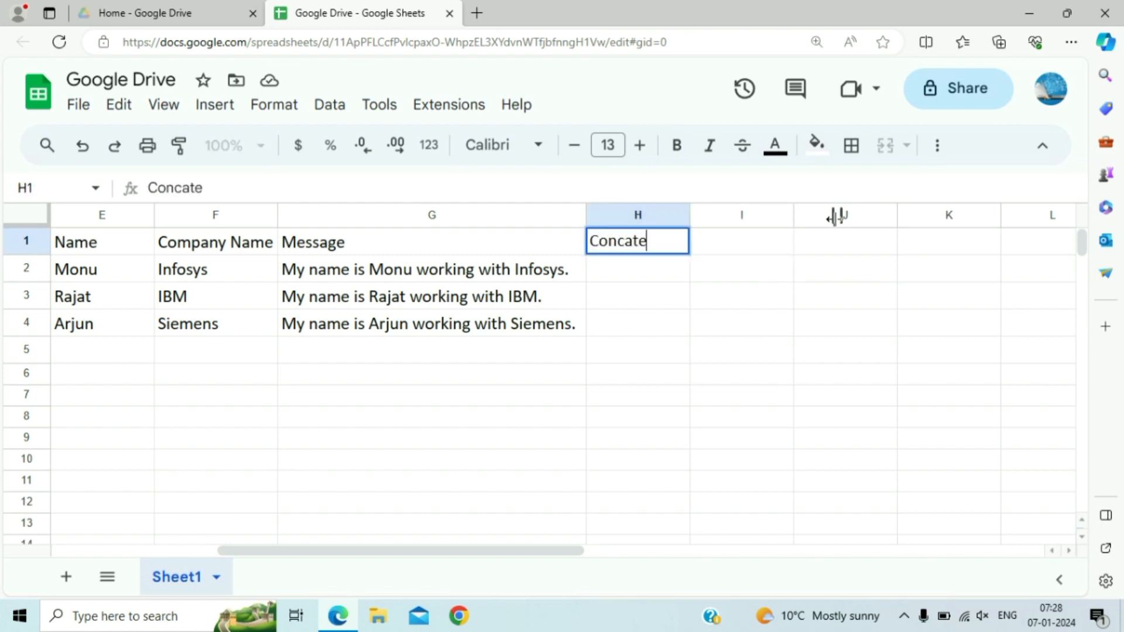
pyautogui.write('nate Alter')
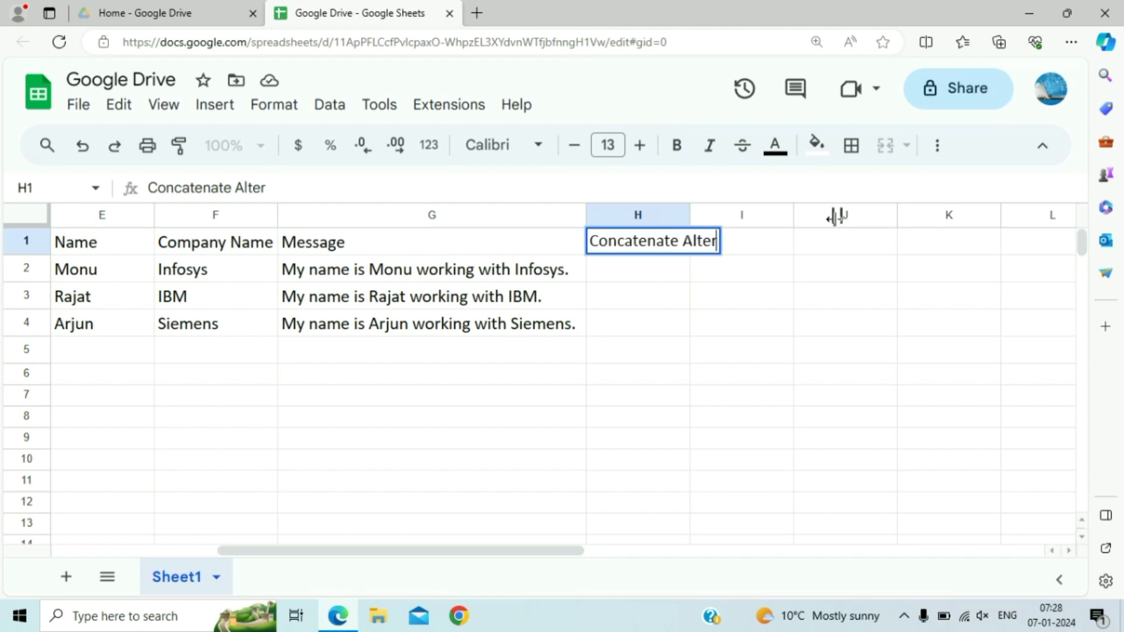
pyautogui.write('native')
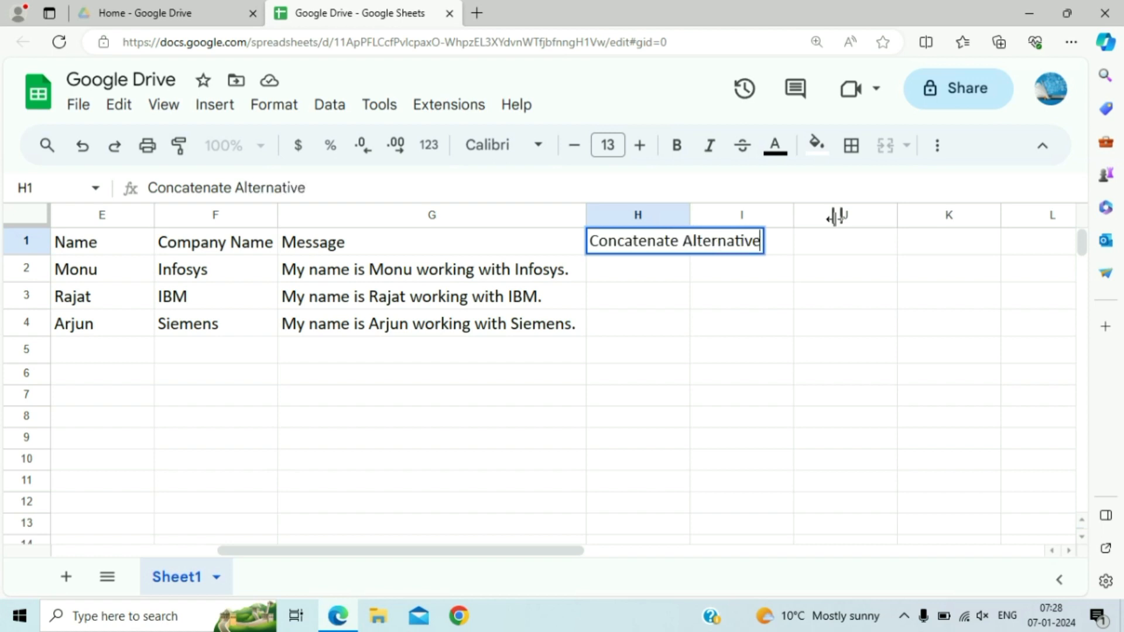
pyautogui.press('Tab')
pyautogui.press('Left')
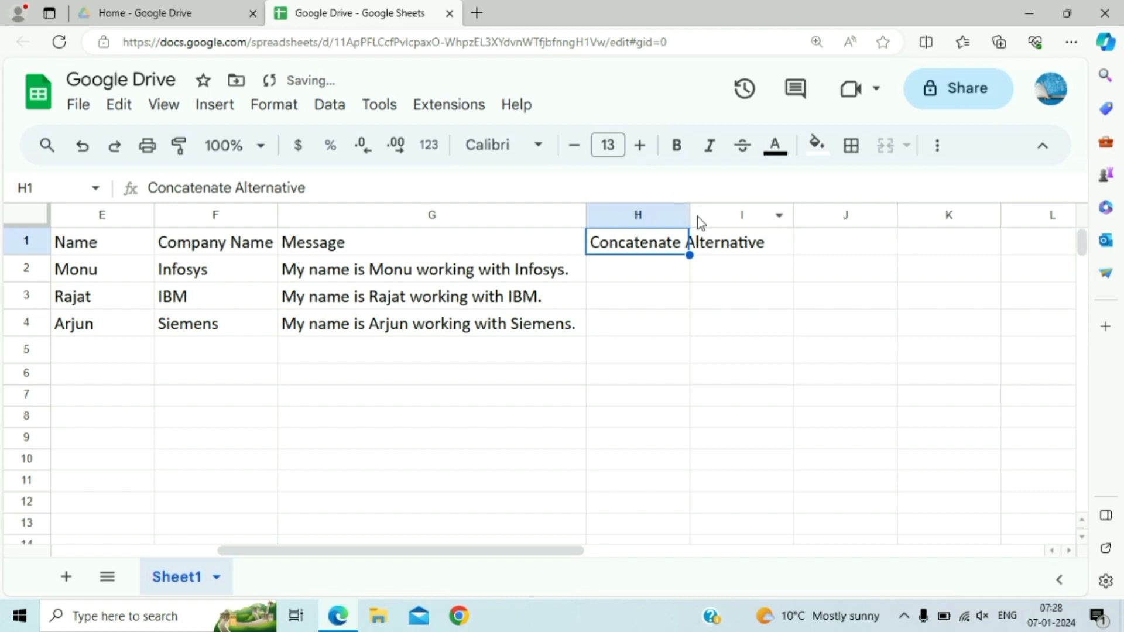
pyautogui.doubleClick(690, 215)
# Step: Begin a formula in H2 that joins the text "My name is " to the name in E2 with the & operator
pyautogui.click(672, 270)
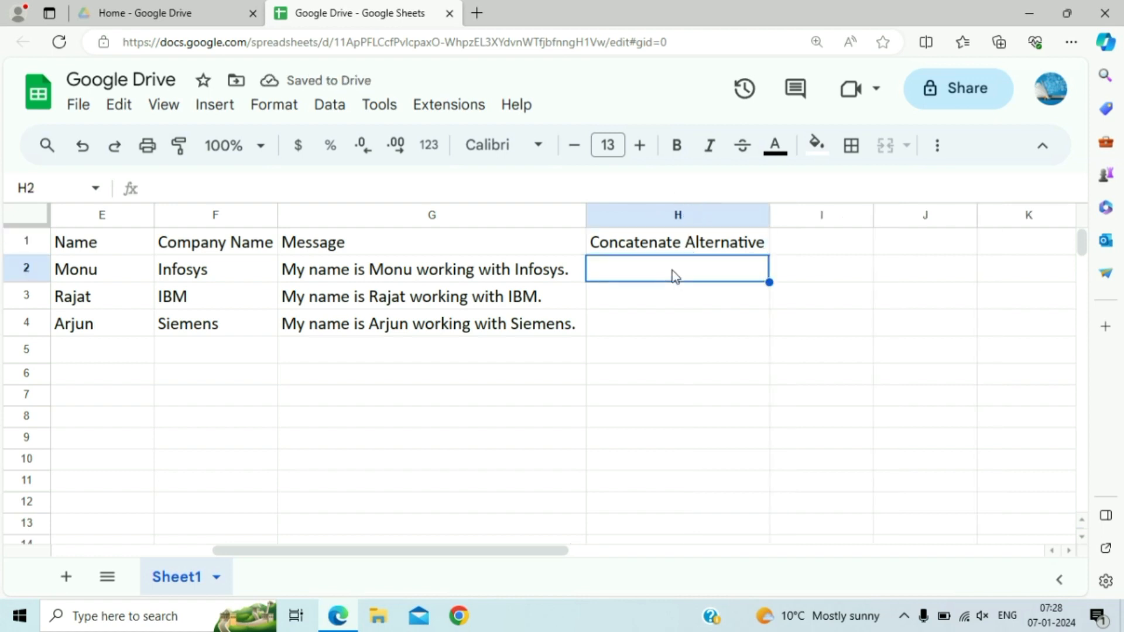
pyautogui.write('=')
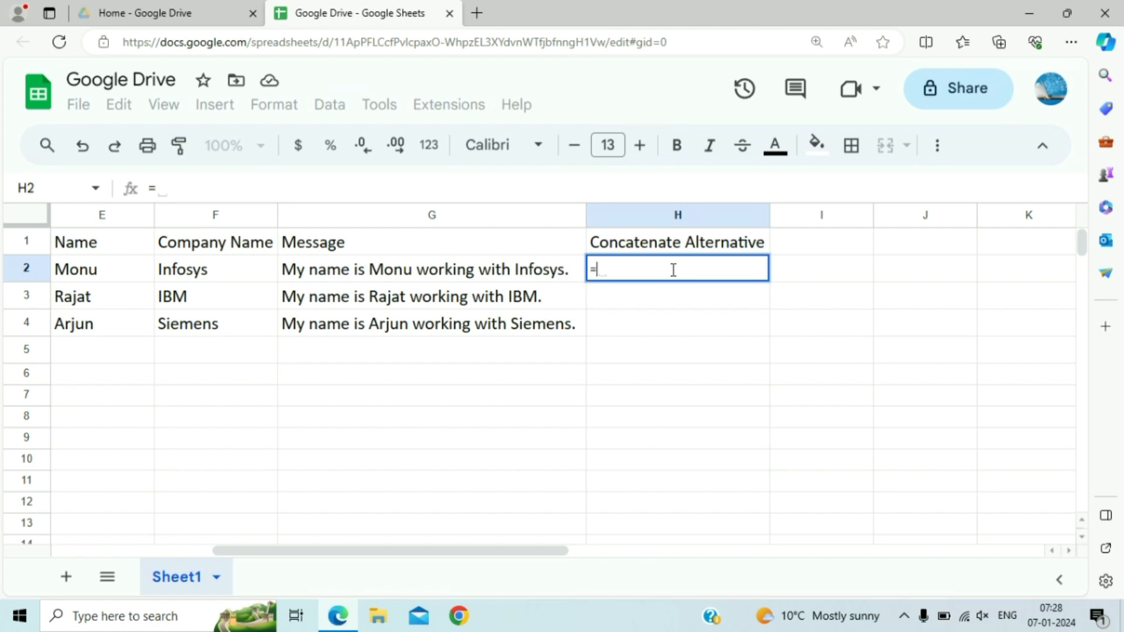
pyautogui.write('"')
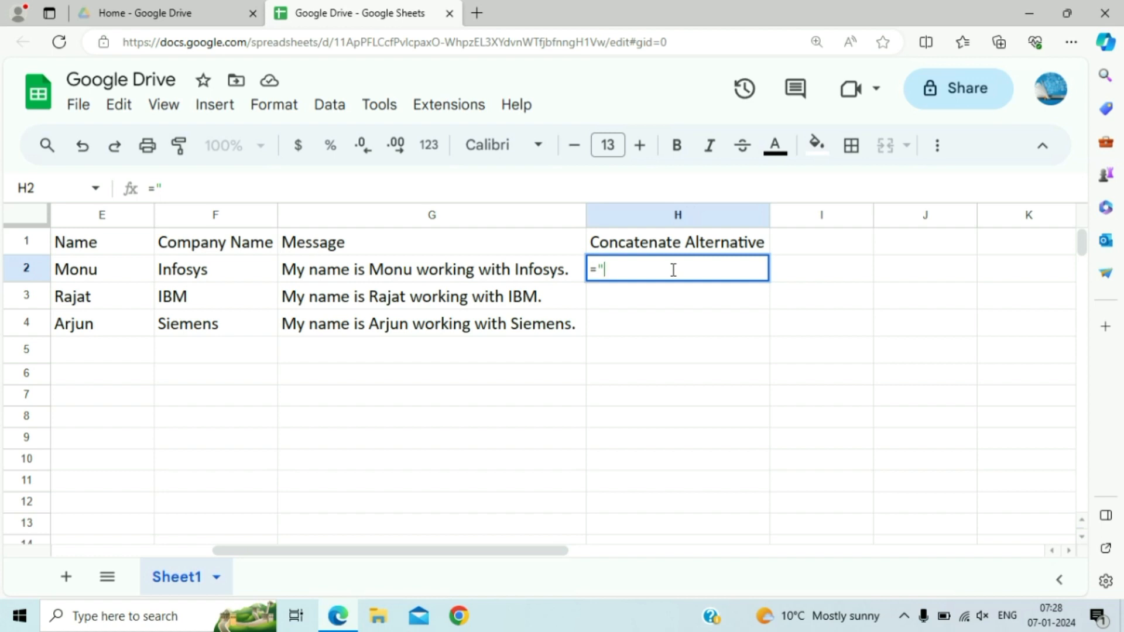
pyautogui.write('Mon')
pyautogui.press('BackSpace')
pyautogui.press('BackSpace')
pyautogui.write('y')
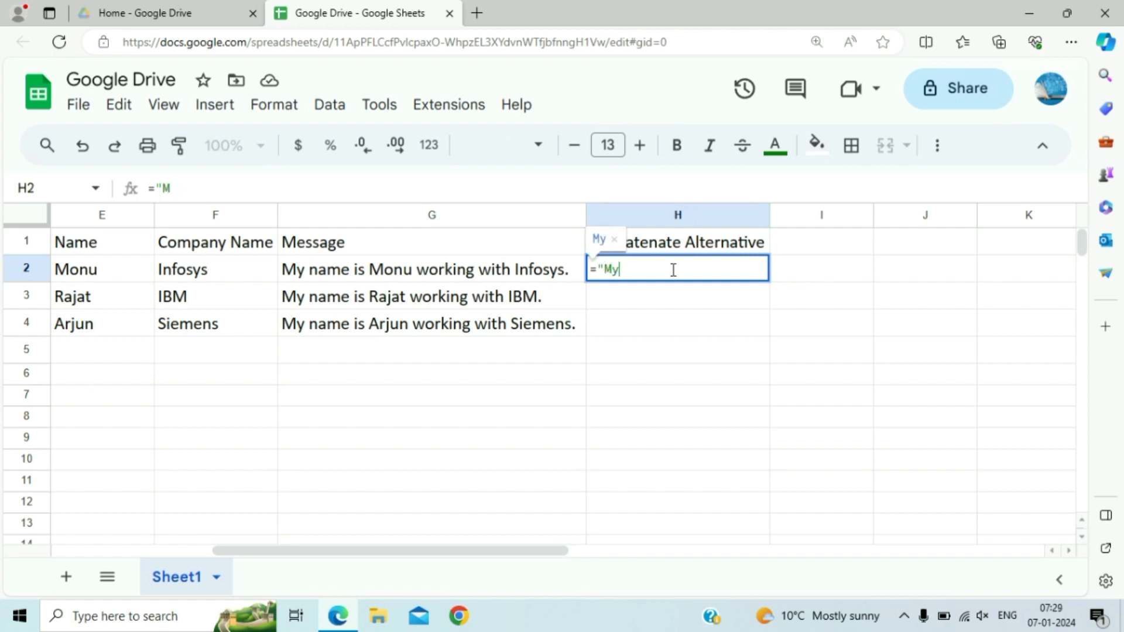
pyautogui.write(' name ios')
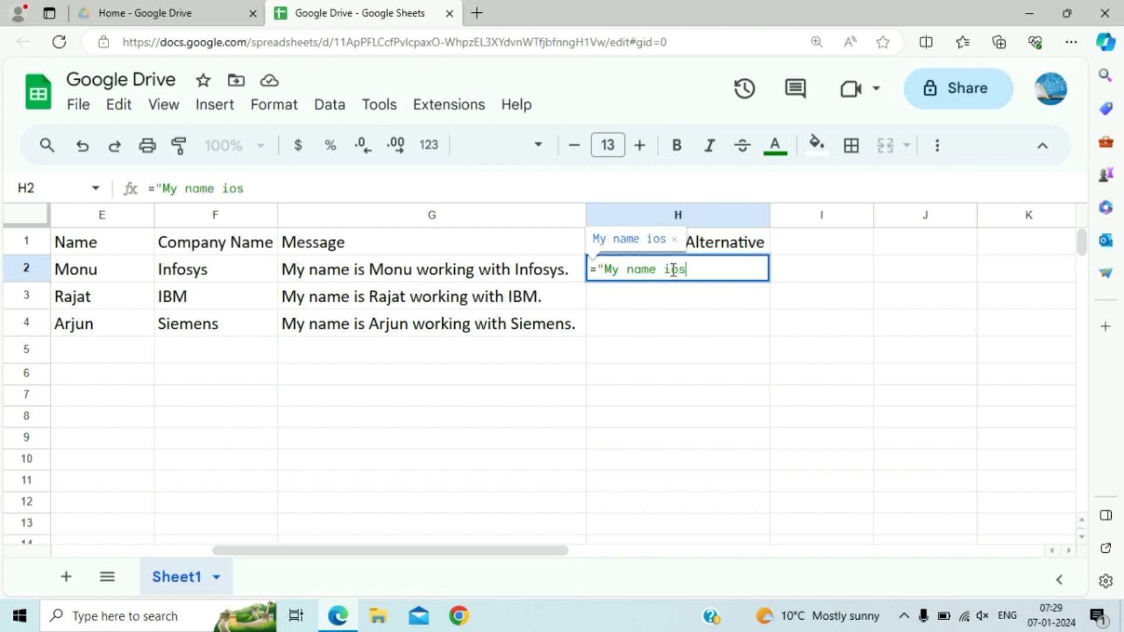
pyautogui.press('BackSpace')
pyautogui.press('BackSpace')
pyautogui.write('s "')
pyautogui.write('&')
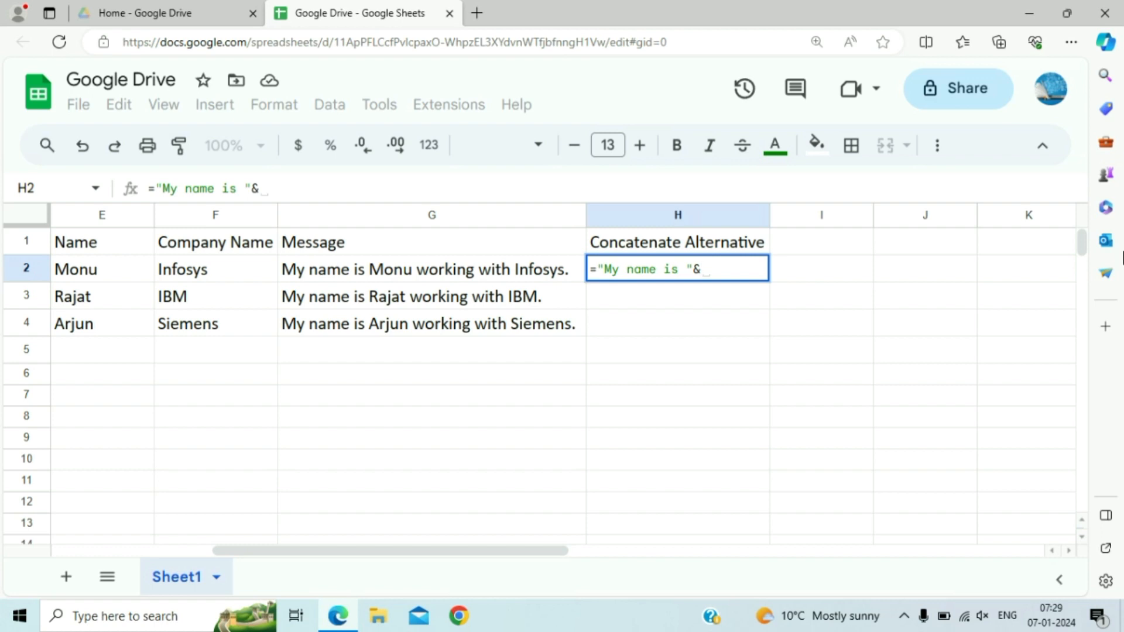
pyautogui.press('Left')
pyautogui.press('Left')
pyautogui.press('Left')
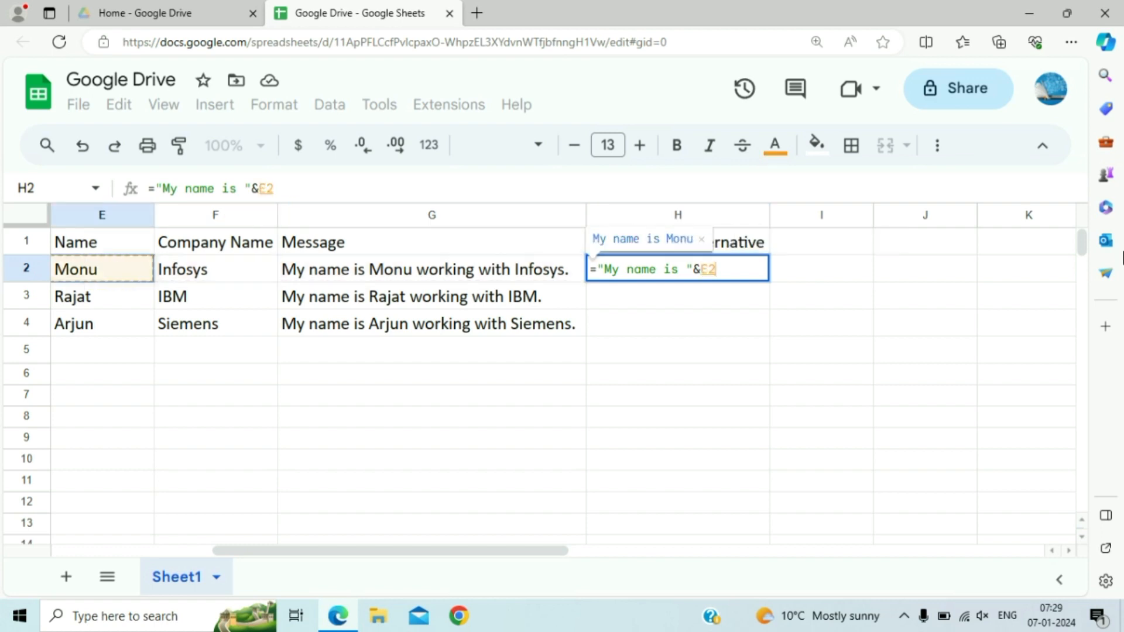
# Step: Extend H2's formula after E2 with &" "&"working with "&
pyautogui.write('&')
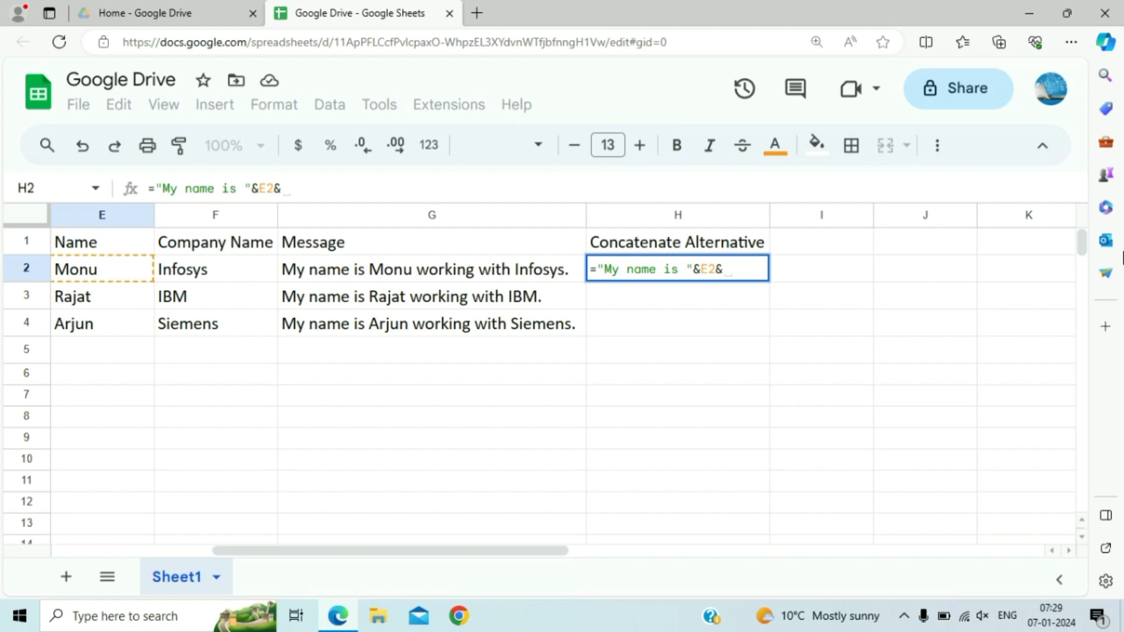
pyautogui.write('"')
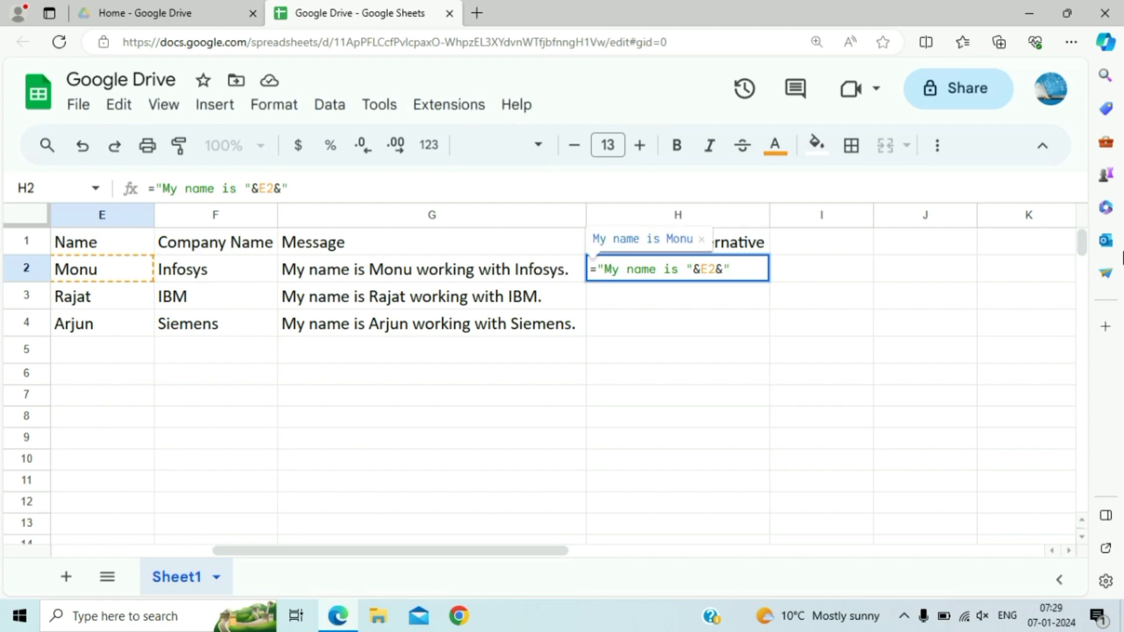
pyautogui.write(' "&')
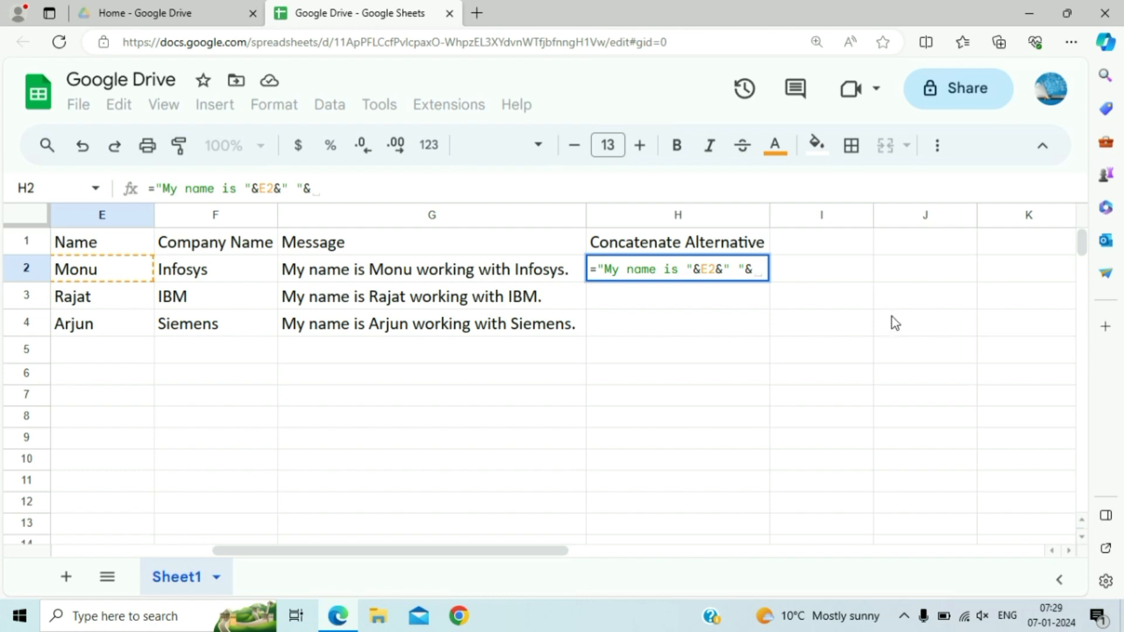
pyautogui.write('"')
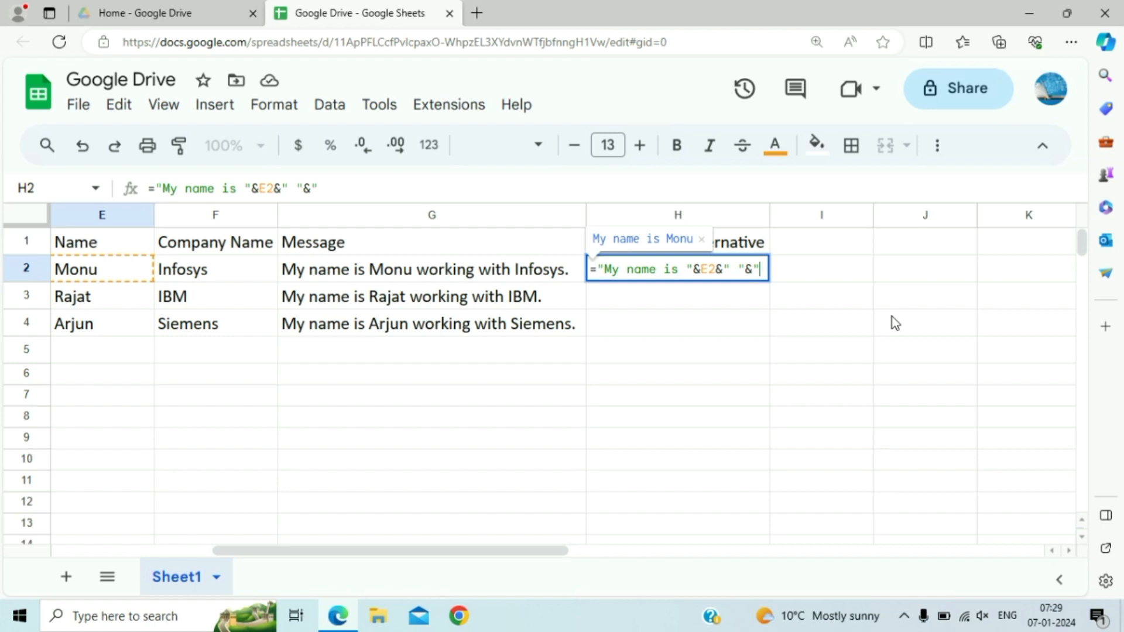
pyautogui.write('wo')
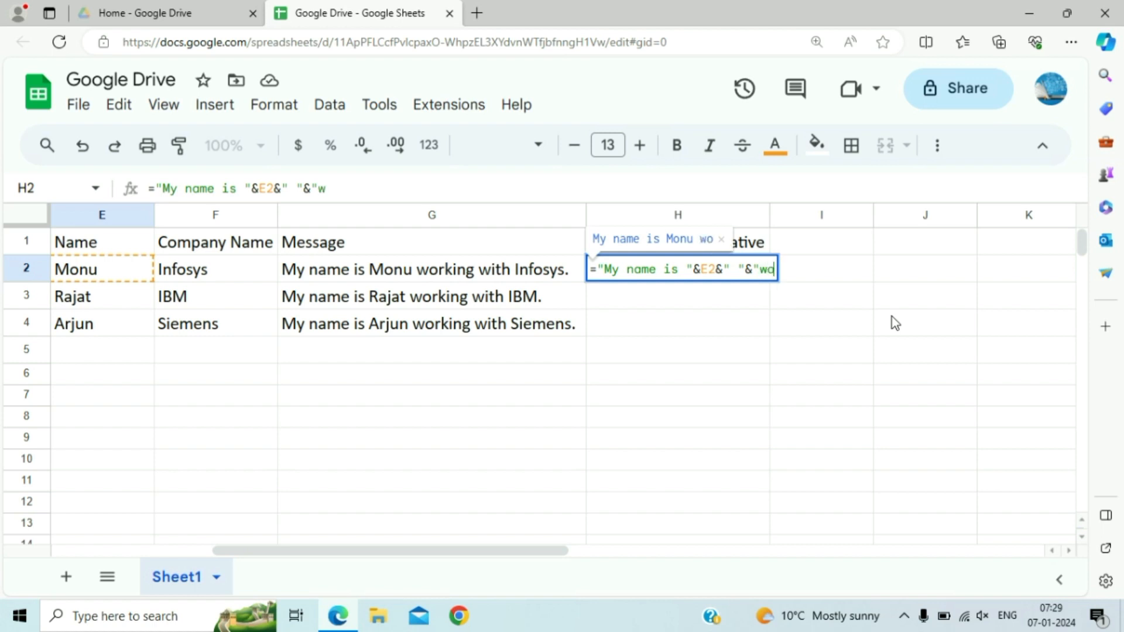
pyautogui.write('rking with')
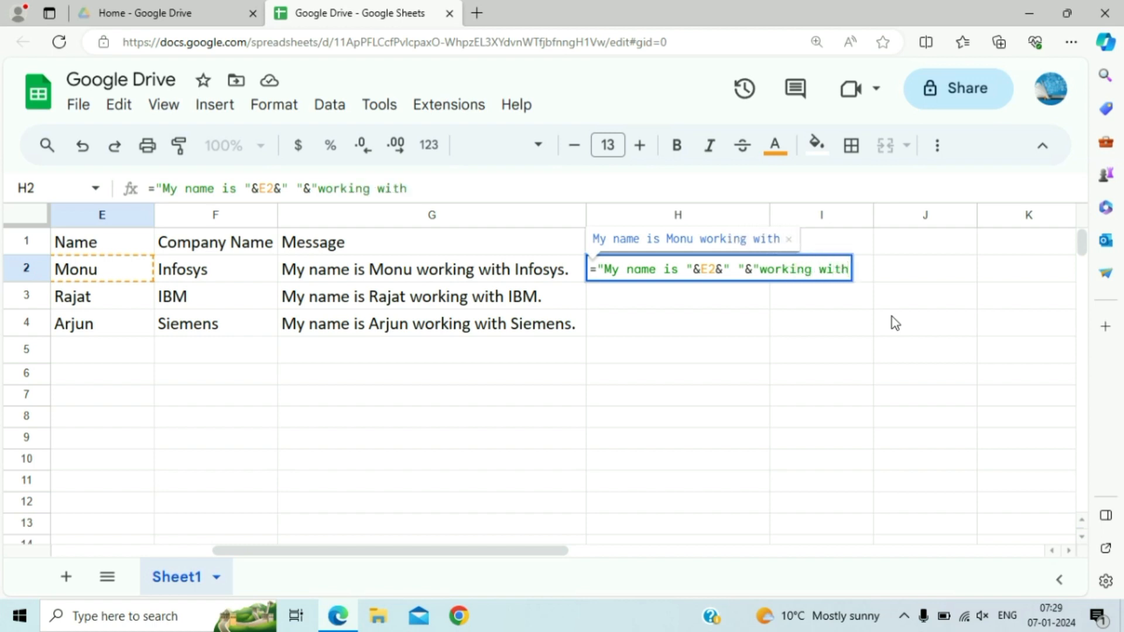
pyautogui.write(' "&')
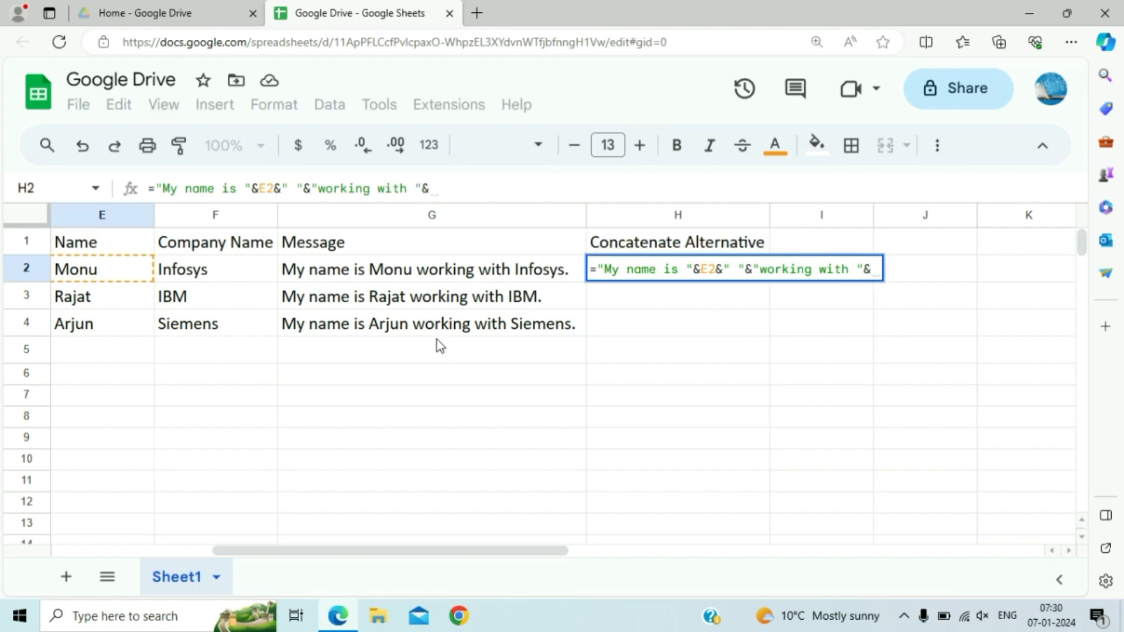
# Step: Complete H2's formula with the company reference F2 joined by & to the text ".", and enter it
pyautogui.click(213, 269)
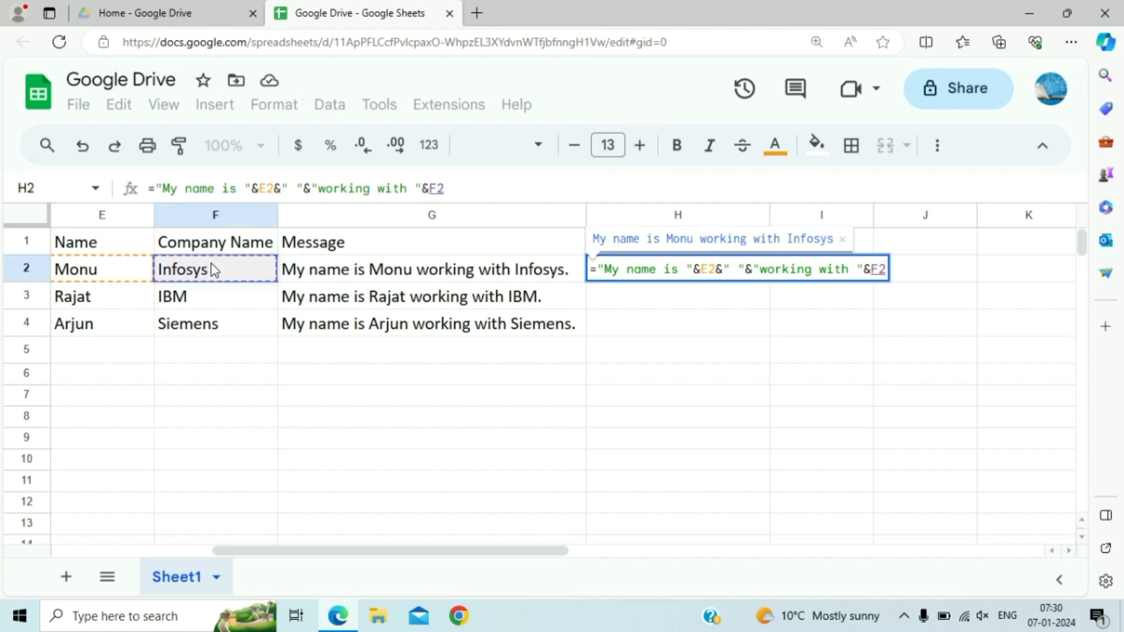
pyautogui.write('&')
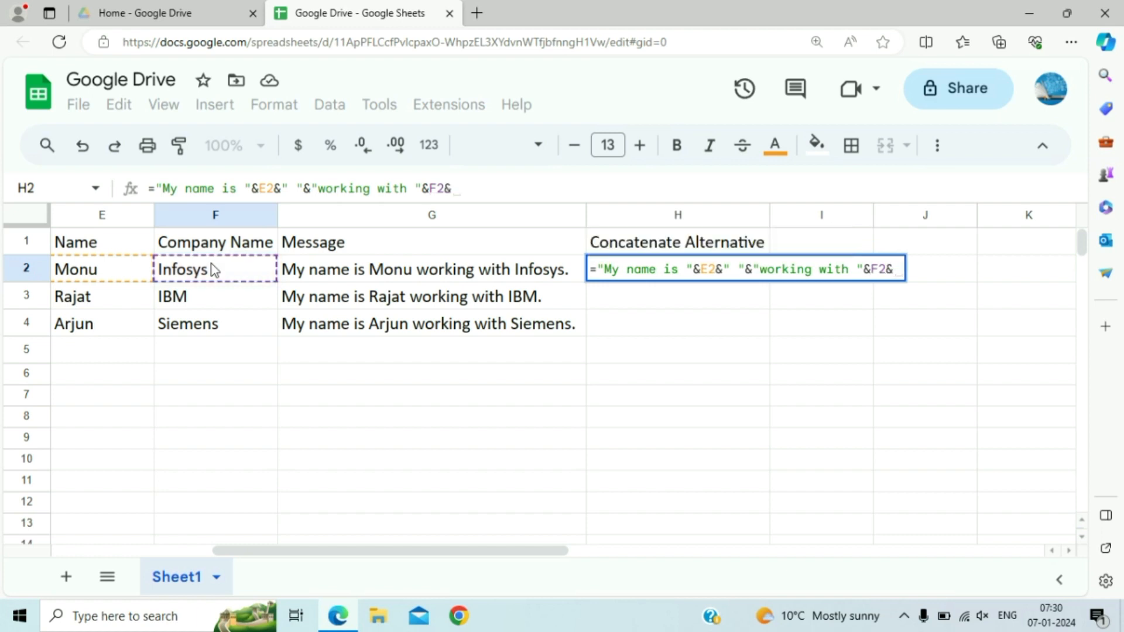
pyautogui.write('"')
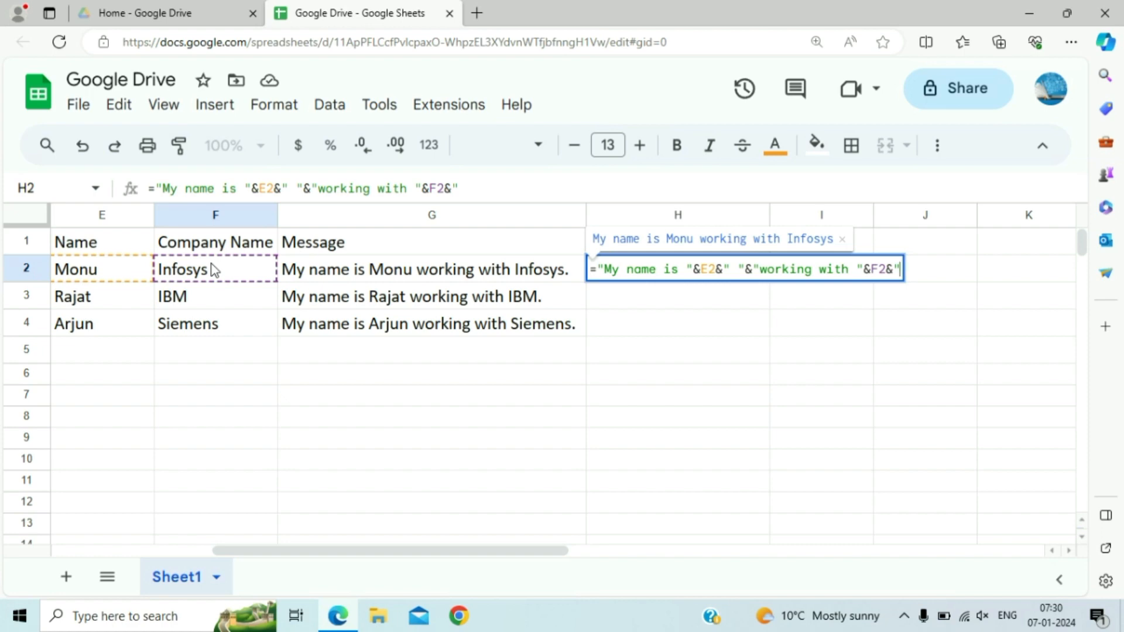
pyautogui.write('.")')
pyautogui.press('BackSpace')
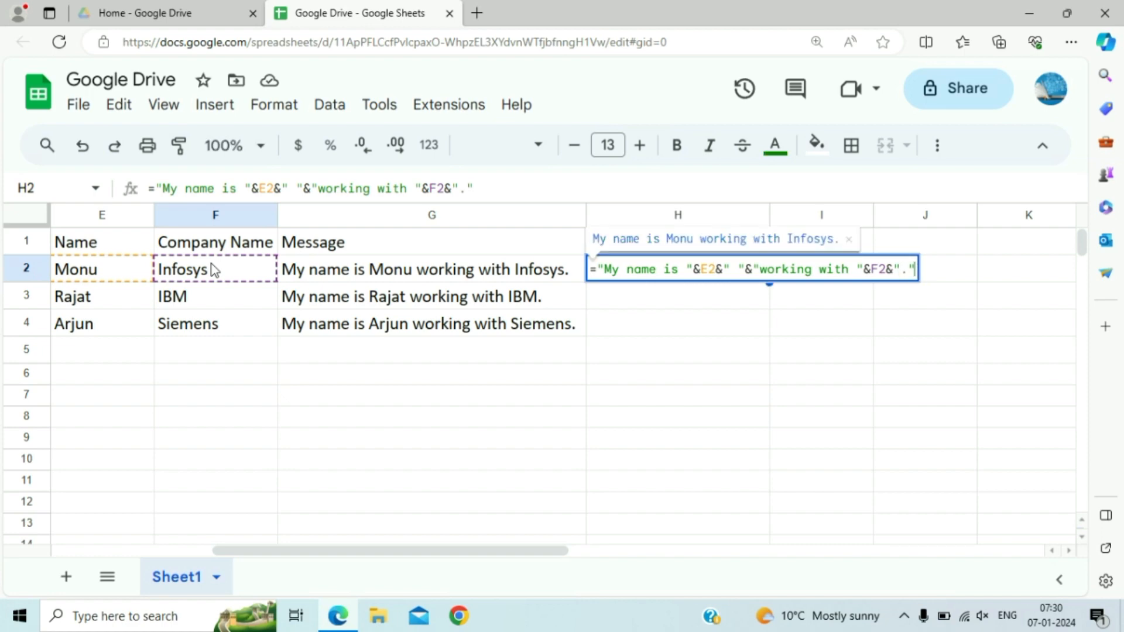
pyautogui.press('Return')
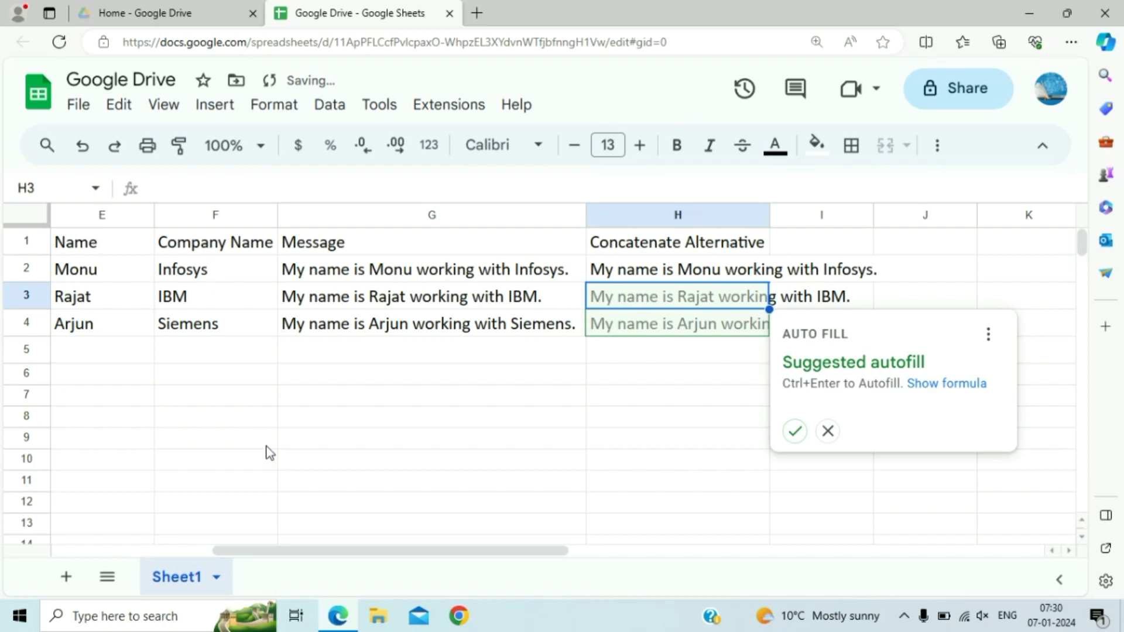
# Step: Accept the suggested autofill of the formula for H3 and H4, and fit column H to the messages
pyautogui.click(794, 432)
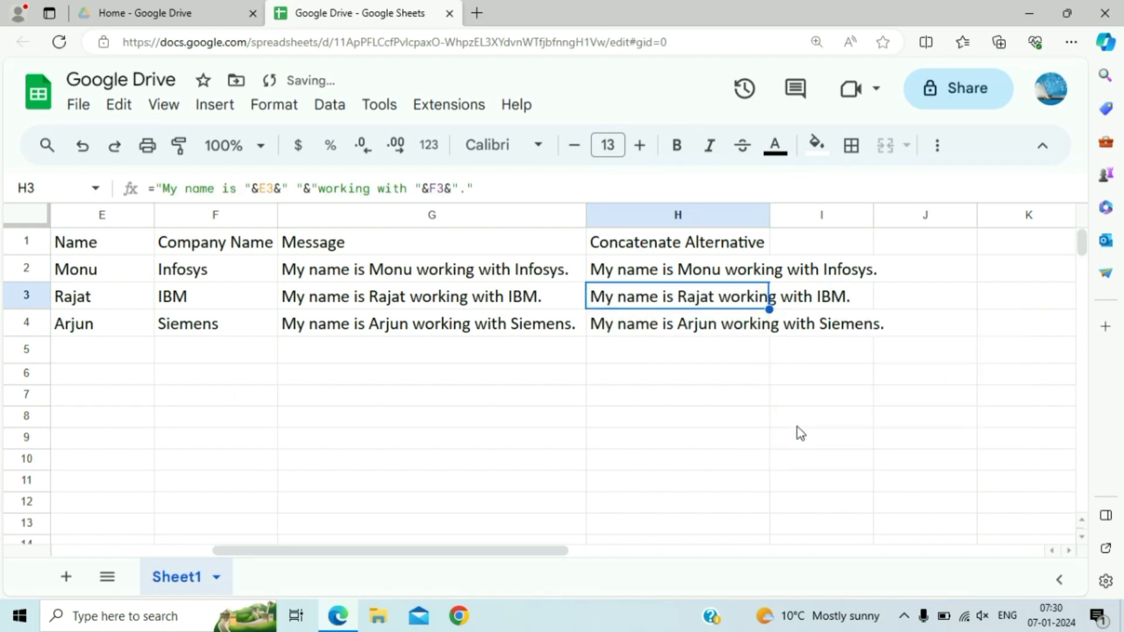
pyautogui.doubleClick(770, 216)
# Step: Replace the header in G1 with "Concatenate Function"
pyautogui.press('Left')
pyautogui.press('Left')
pyautogui.press('Up')
pyautogui.press('Right')
pyautogui.press('Up')
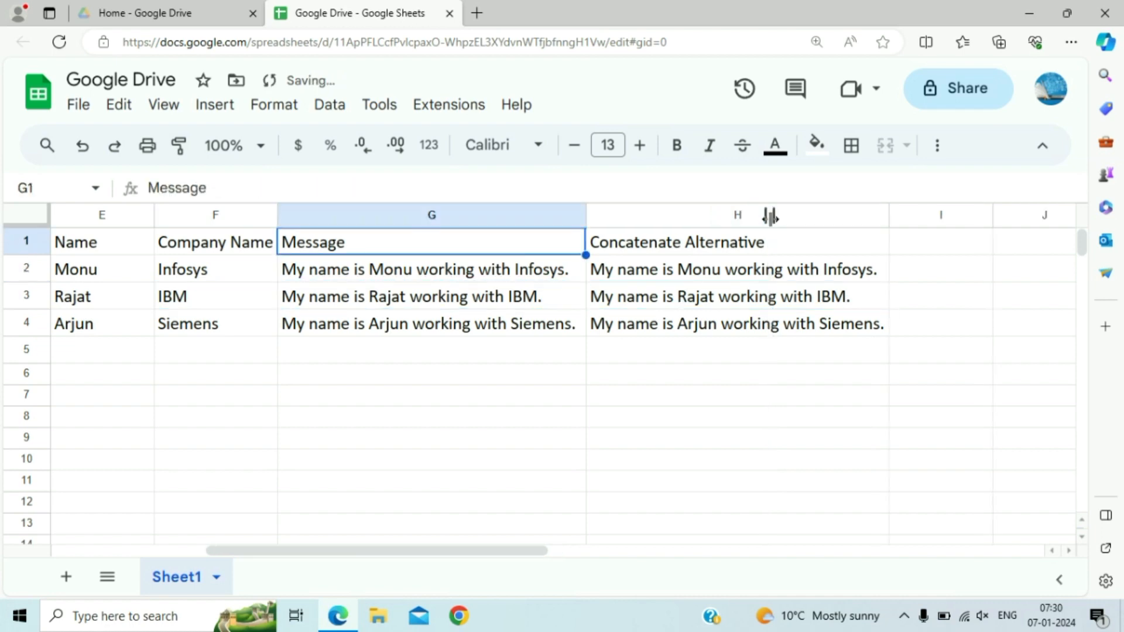
pyautogui.write('Conca')
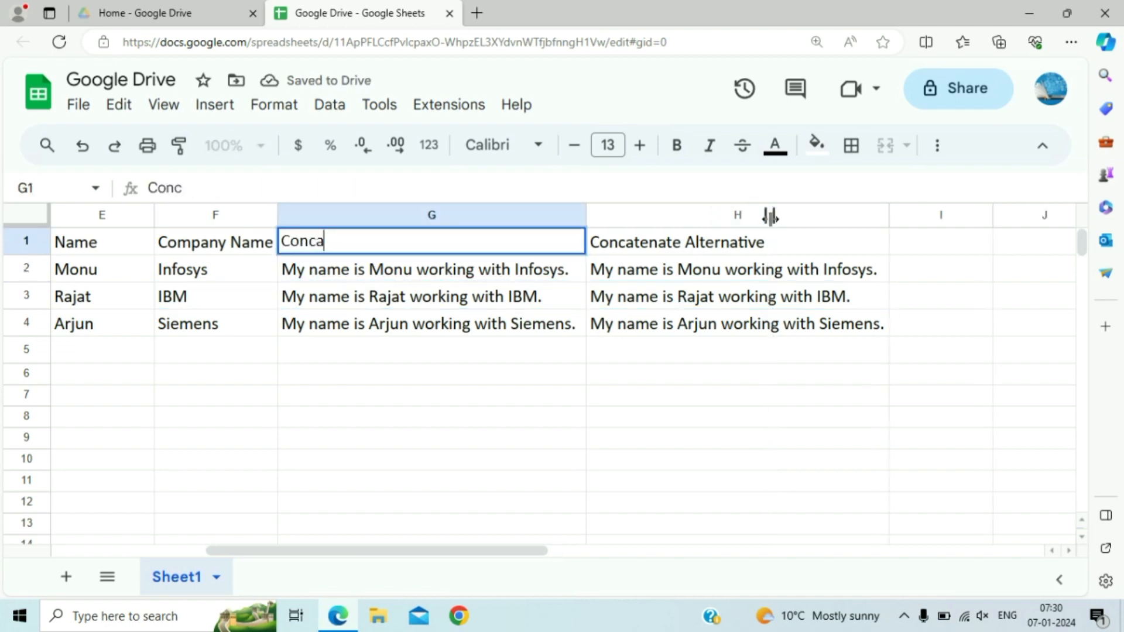
pyautogui.write('tenate')
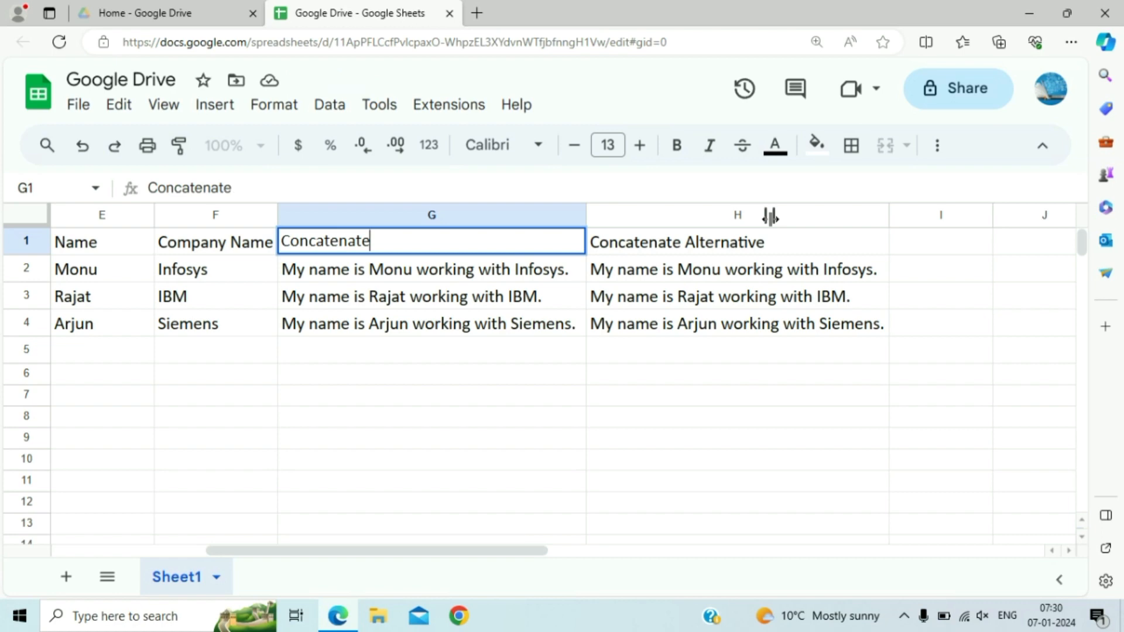
pyautogui.write(' Function')
pyautogui.press('Tab')
# Step: Make the header cells E1:H1 bold
pyautogui.press('Left')
pyautogui.press('Left')
pyautogui.press('Left')
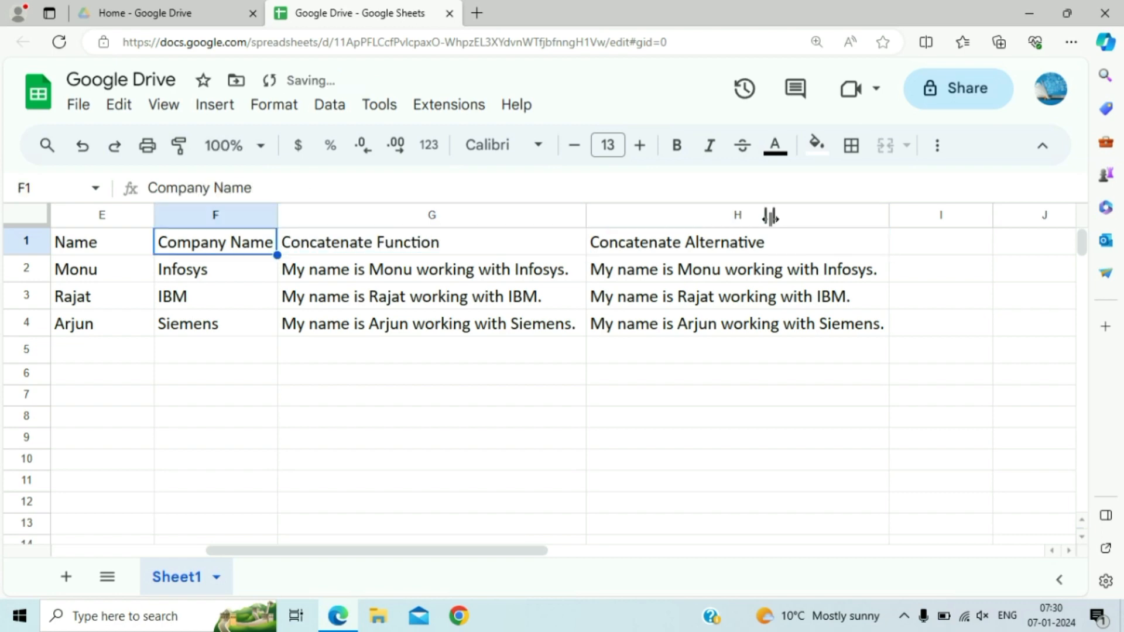
pyautogui.hotkey('shift', 'Right')
pyautogui.hotkey('shift', 'Right')
pyautogui.hotkey('shift', 'Right')
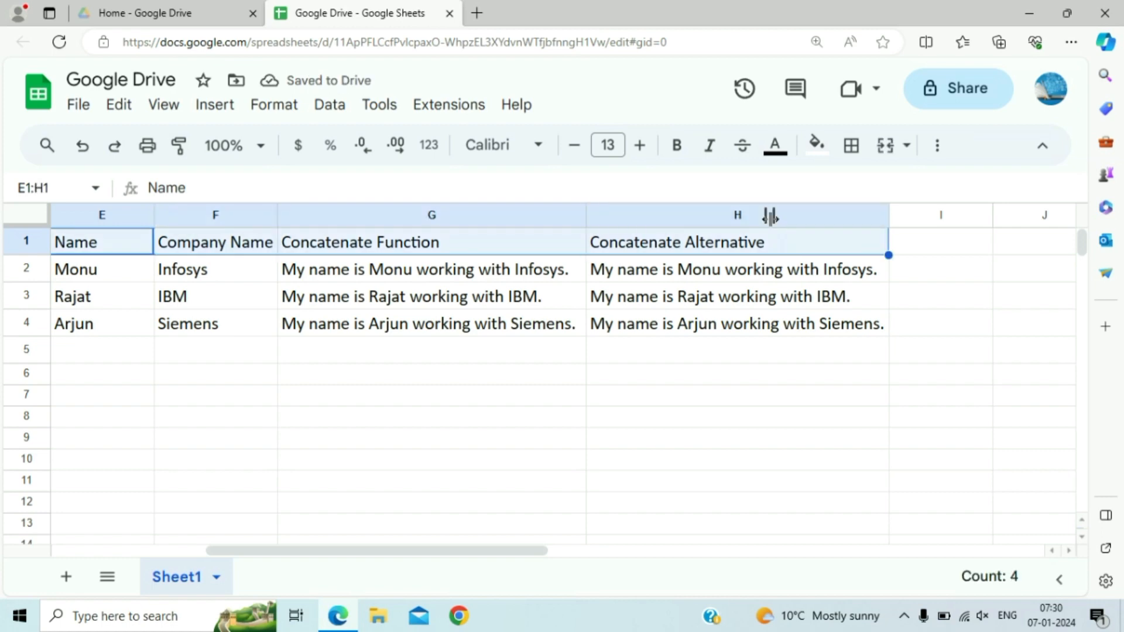
pyautogui.hotkey('ctrl', 'b')
# Step: Compare the CONCATENATE formulas in column G with the & formulas in column H, chiefly G2 against H2
pyautogui.click(843, 270)
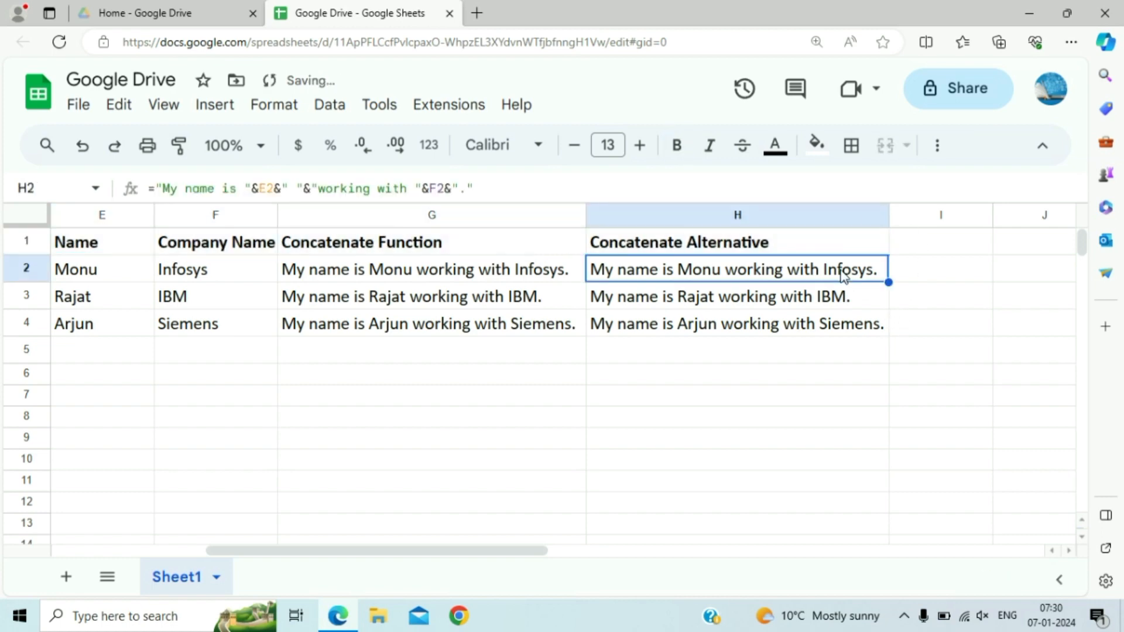
pyautogui.press('Left')
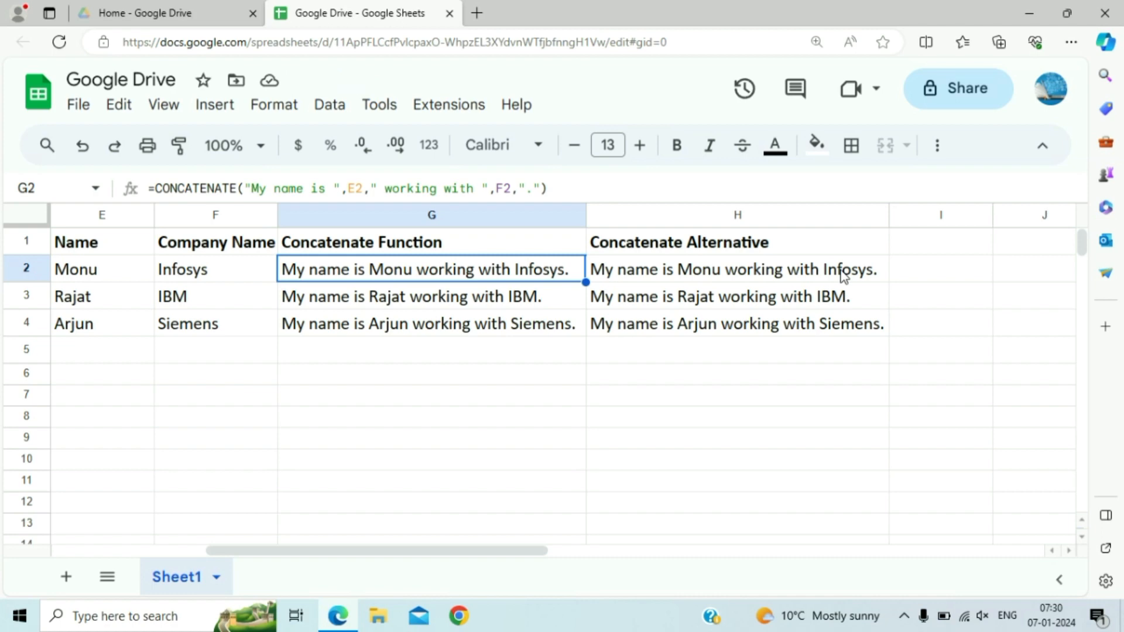
pyautogui.press('Right')
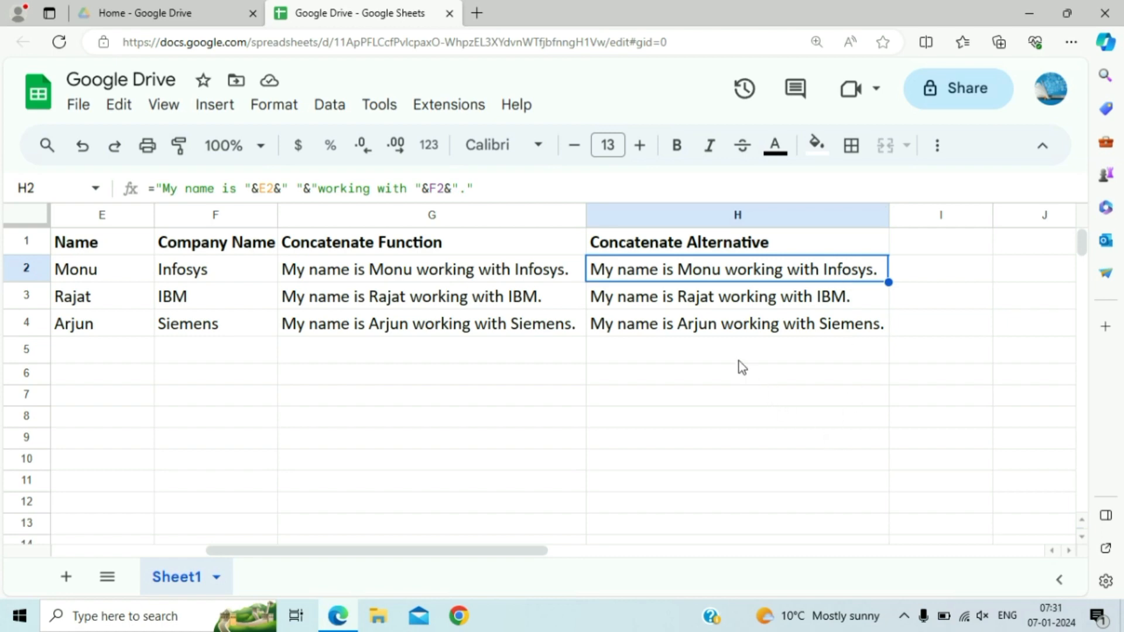
pyautogui.press('Down')
pyautogui.press('Down')
pyautogui.press('Left')
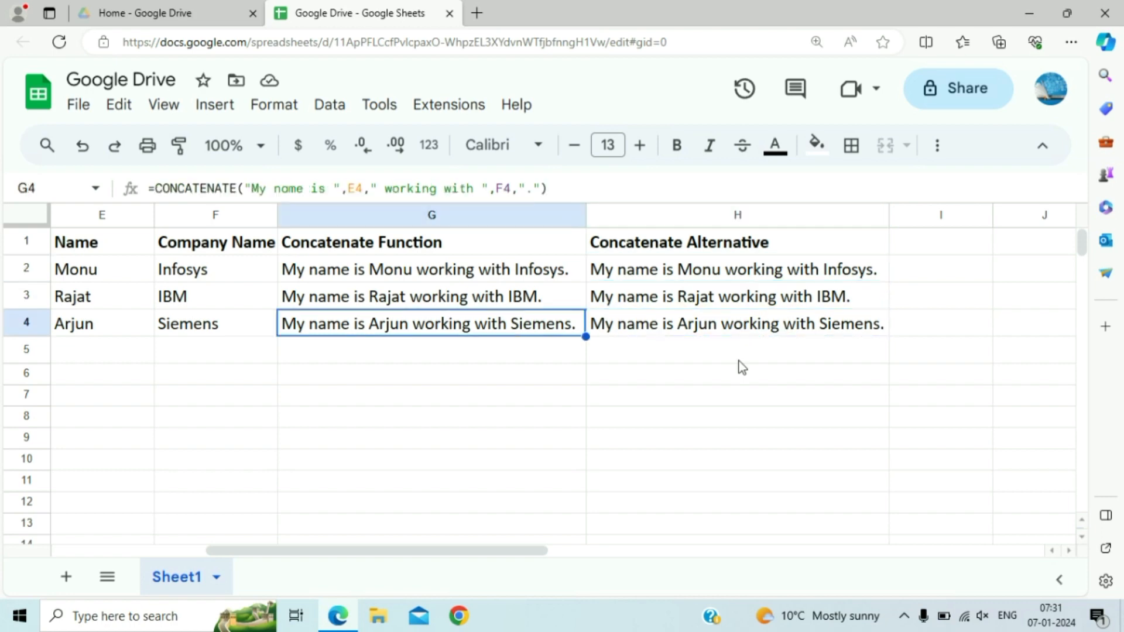
pyautogui.press('Up')
pyautogui.press('Up')
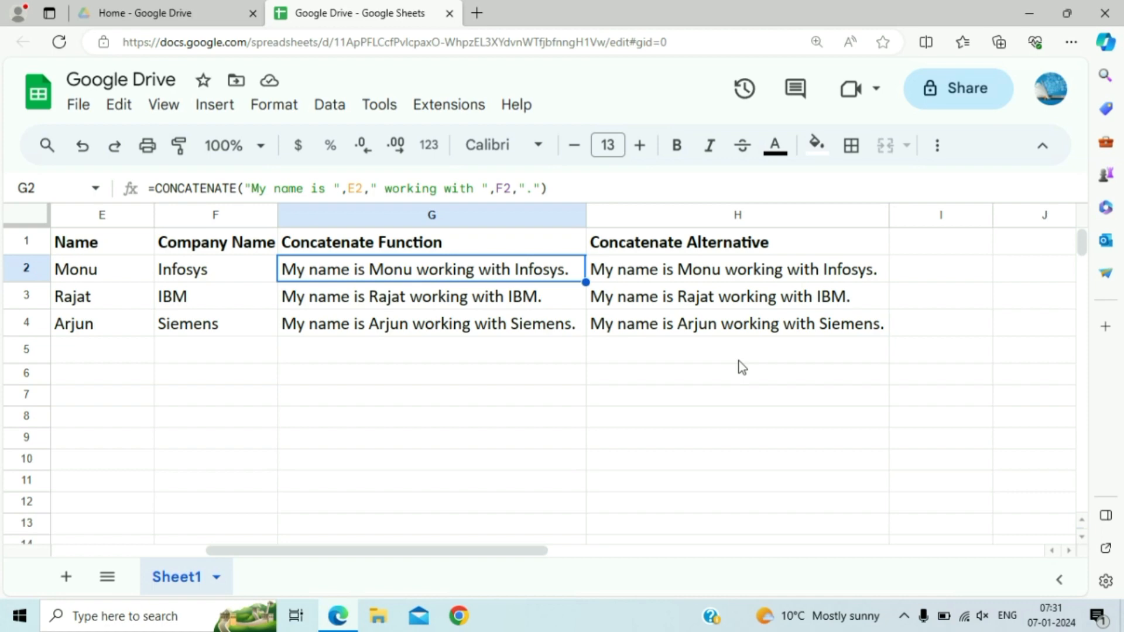
pyautogui.press('Right')
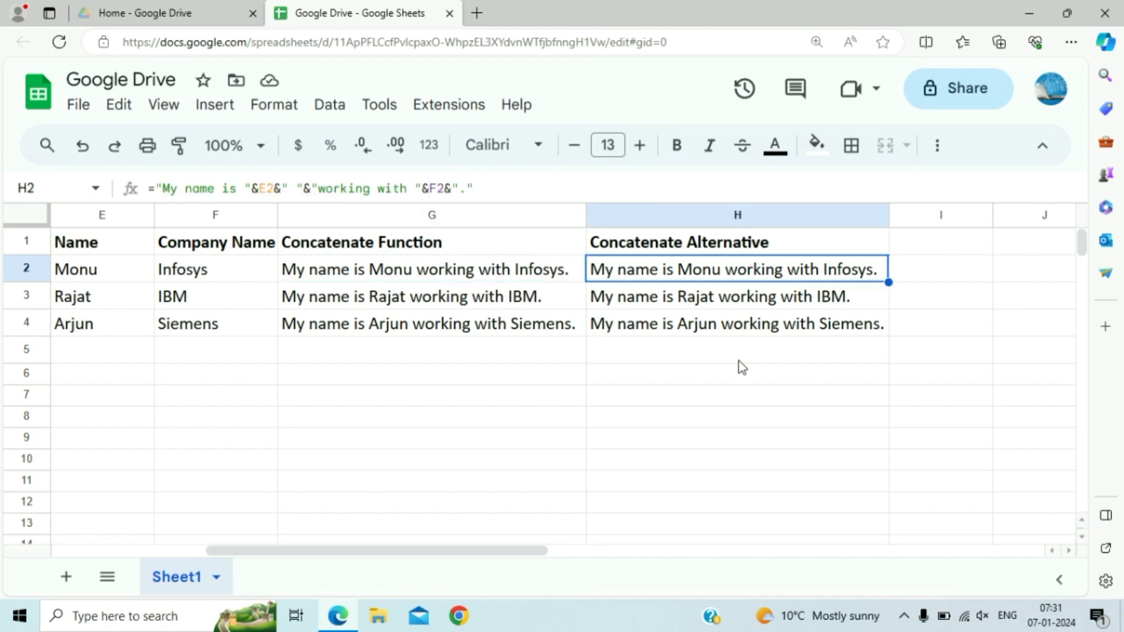
pyautogui.press('Left')
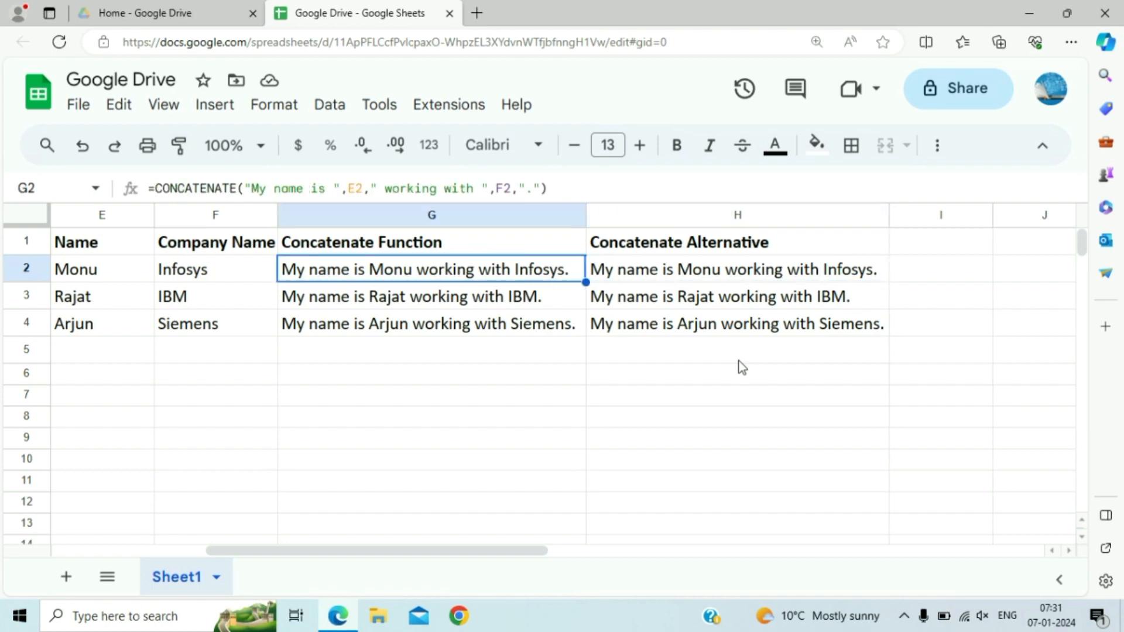
pyautogui.press('Right')
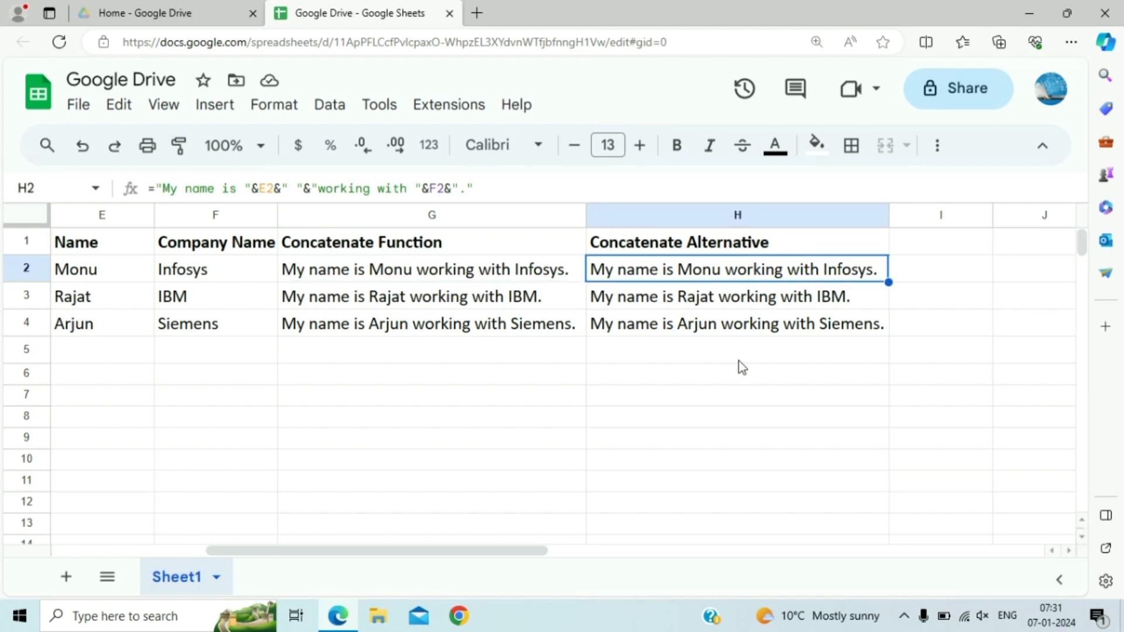